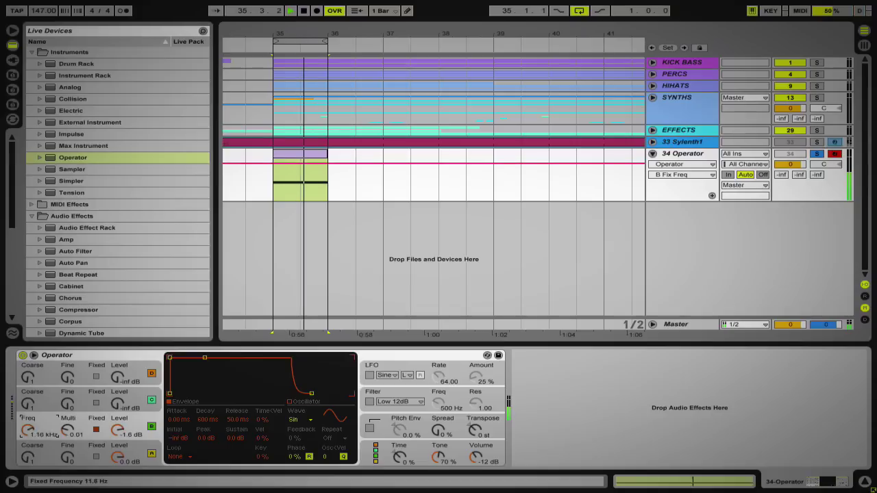
Step: Turn off oscillator B's fixed frequency and set its Fine to 350 and Level to -19 dB
left_click(67, 429)
left_click_drag(67, 430, 118, 460)
left_click(96, 430)
left_click_drag(70, 431, 70, 349)
key("space")
left_click_drag(66, 428, 67, 460)
key("space")
Step: Set oscillator B's Coarse to 1, raise its automation to 48 across bar 35, and enlarge the Operator track's lane
left_click_drag(28, 430, 28, 390)
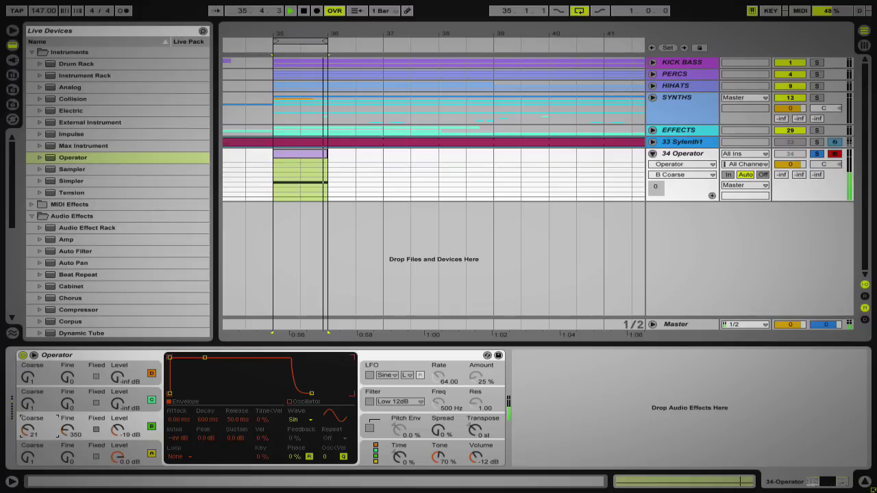
key("space")
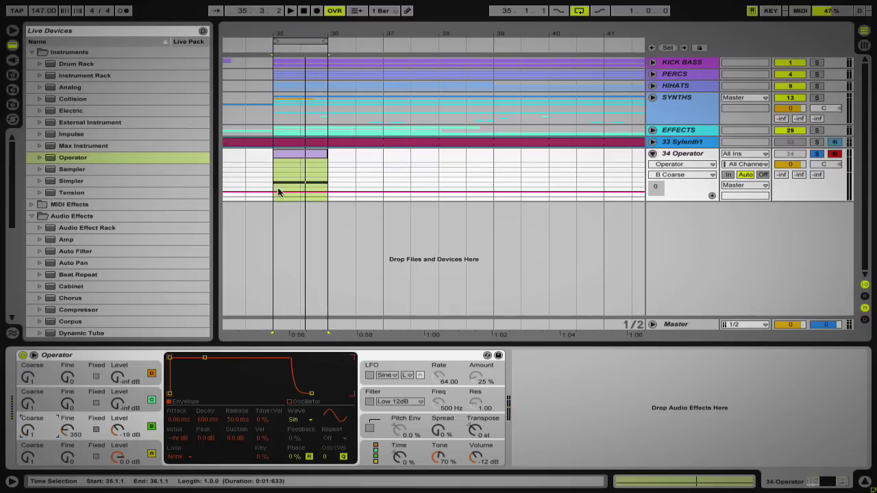
left_click(275, 193)
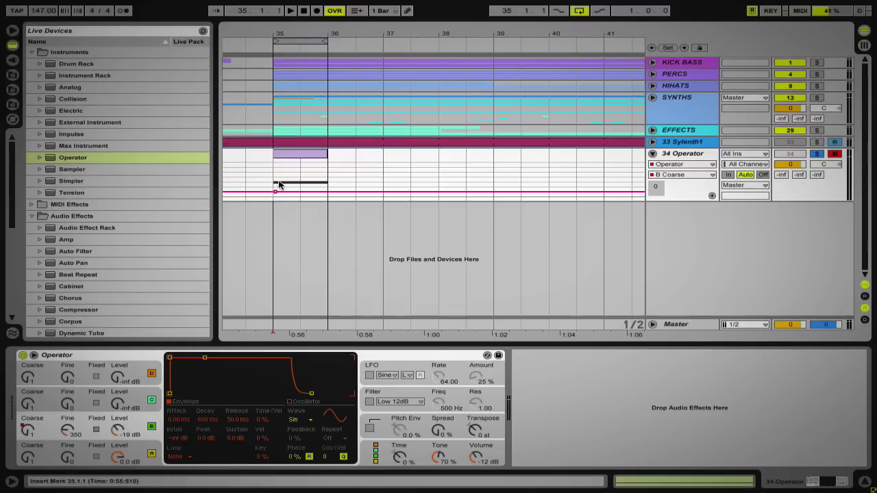
left_click_drag(279, 185, 315, 160)
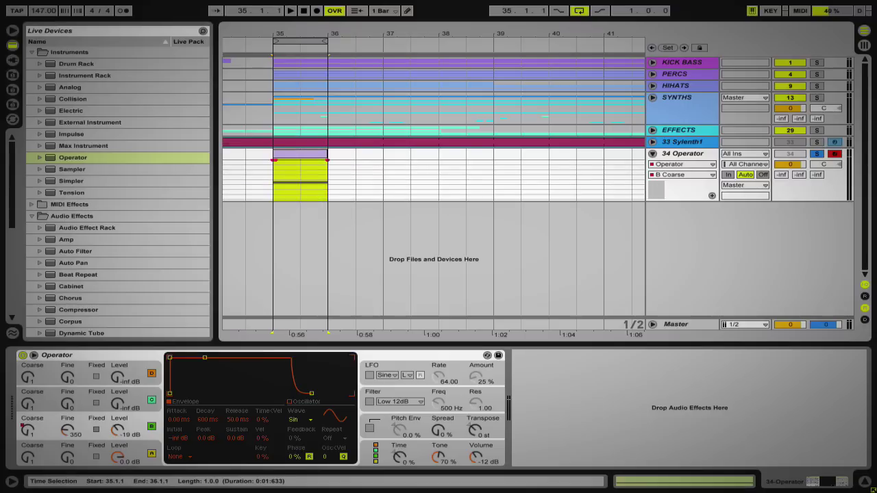
left_click_drag(697, 203, 697, 306)
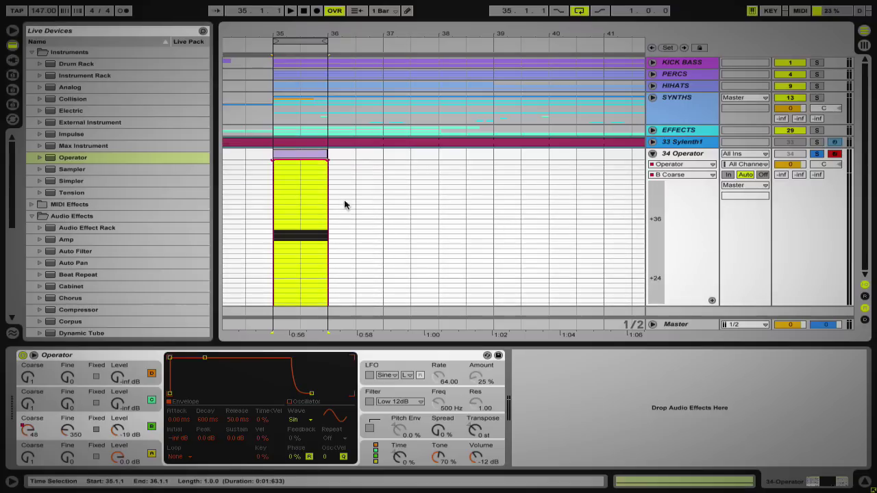
Step: Slope oscillator B's Coarse automation from 48 at the start of bar 35 down to 1 at bar 36 and audition it
key("space")
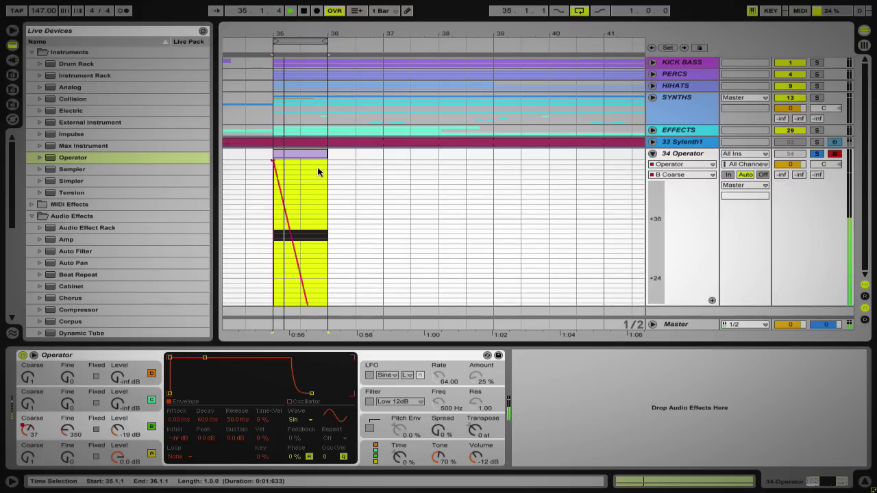
scroll(317, 263, "down", 3)
scroll(317, 263, "down", 2)
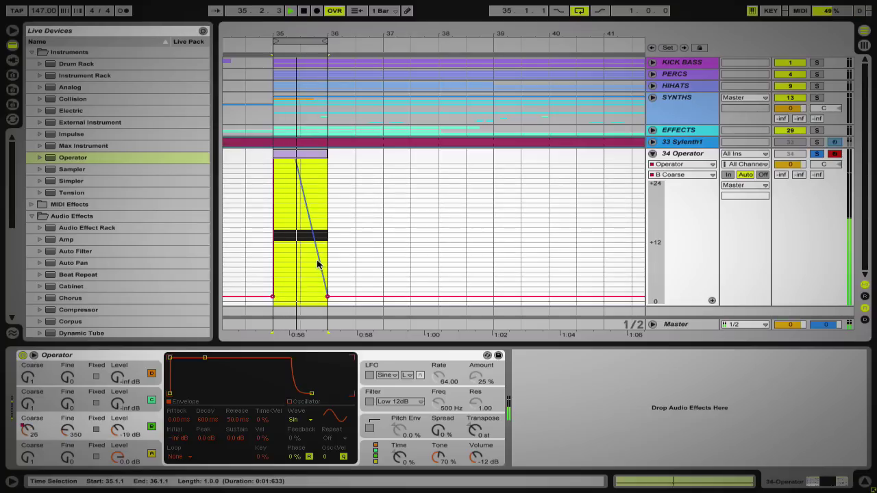
key("space")
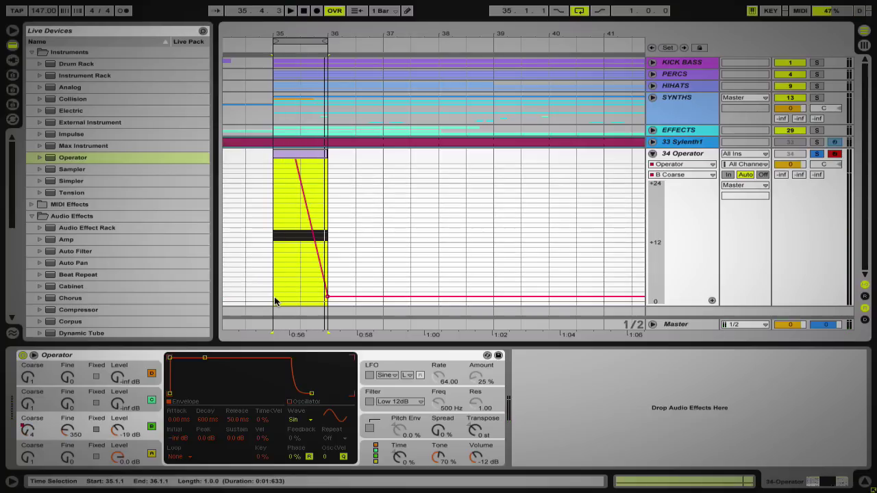
key("space")
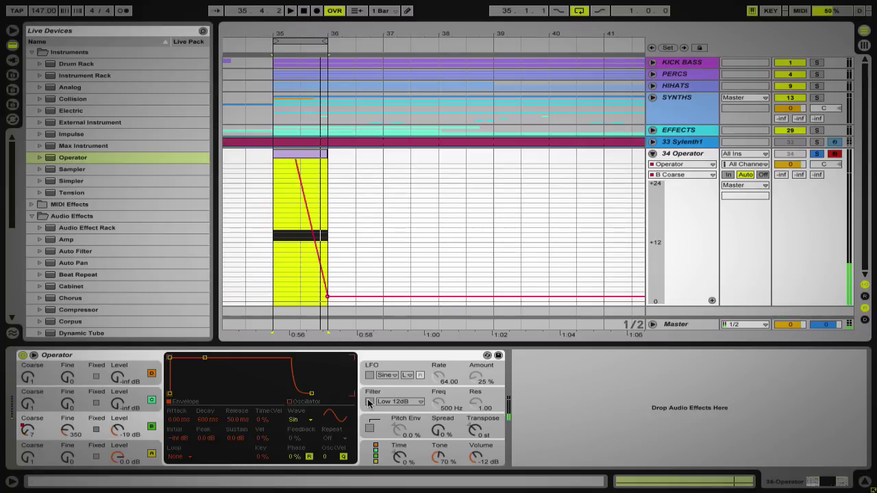
Step: Enable the Low 12dB filter and automate its frequency to fall from 18.5 kHz to 1.03 kHz across bar 35
left_click(369, 402)
left_click_drag(438, 404, 440, 408)
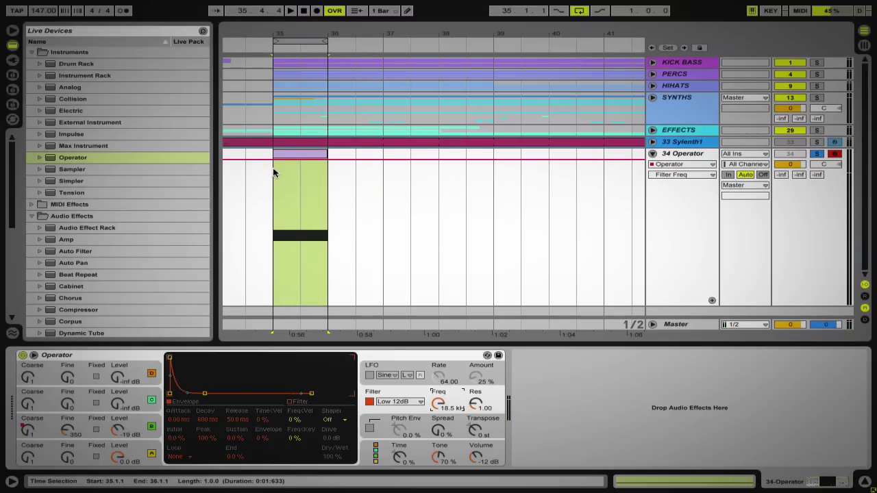
left_click_drag(273, 173, 327, 306)
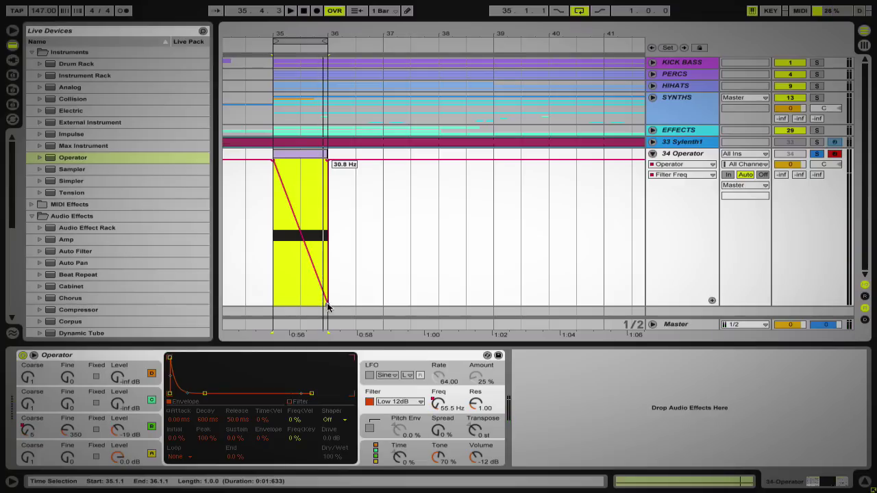
left_click_drag(326, 230, 327, 227)
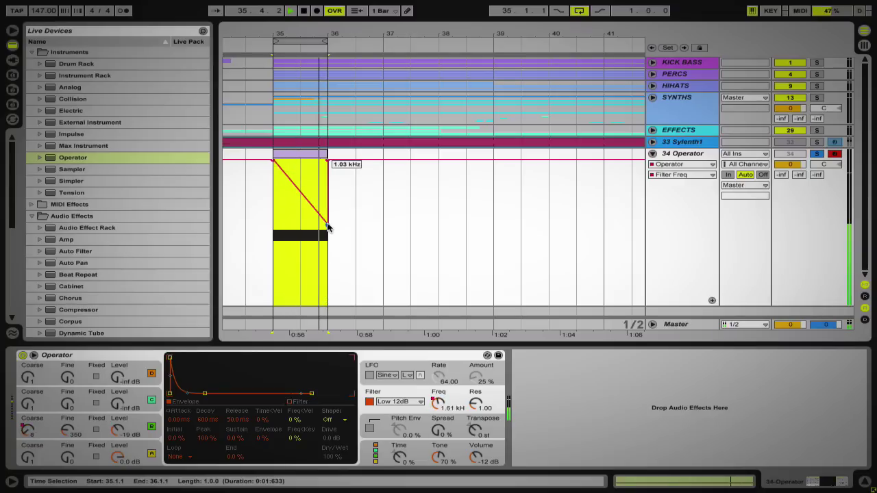
Step: Set the filter resonance to 1.99 and enable the pitch envelope with Spread at 100 %
left_click_drag(474, 404, 439, 412)
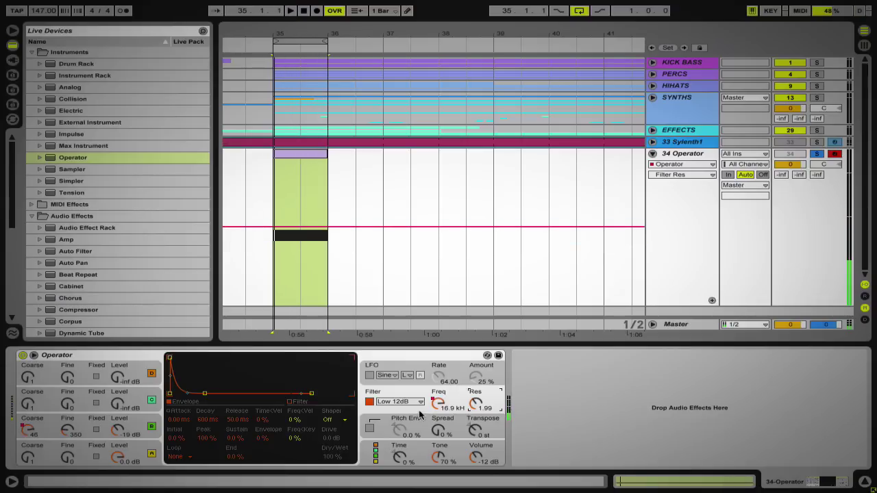
left_click(369, 429)
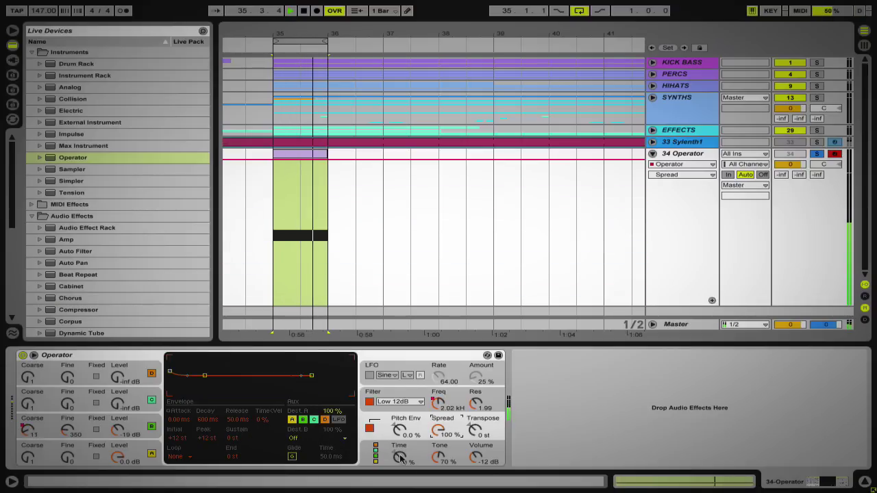
left_click_drag(475, 430, 475, 458)
key("space")
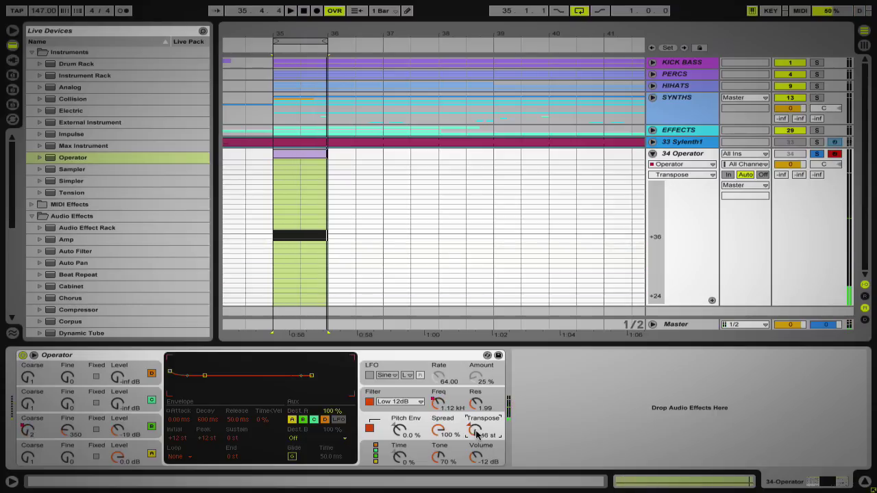
key("space")
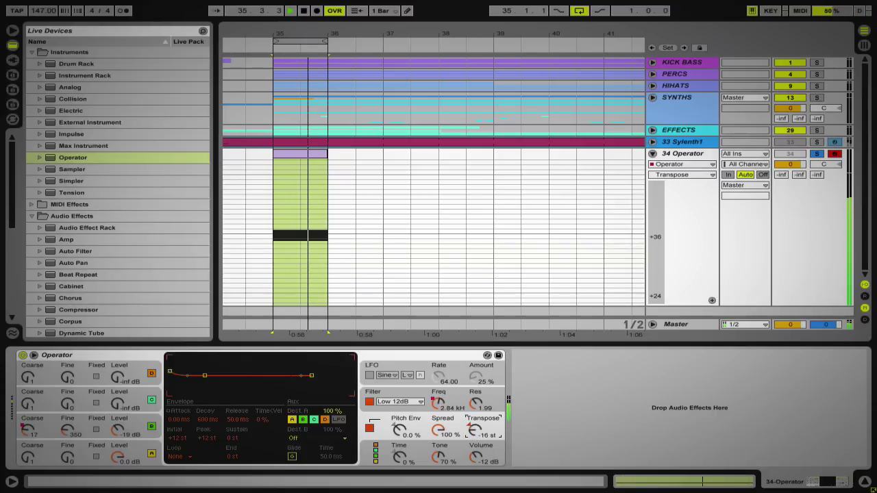
key("Delete")
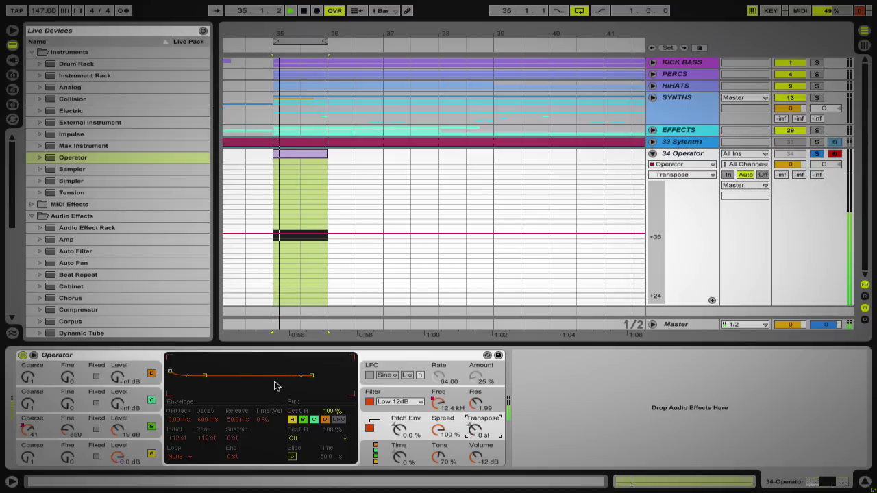
Step: Enable Operator's LFO and set its Rate to 127 and Amount to 0 %
left_click(369, 374)
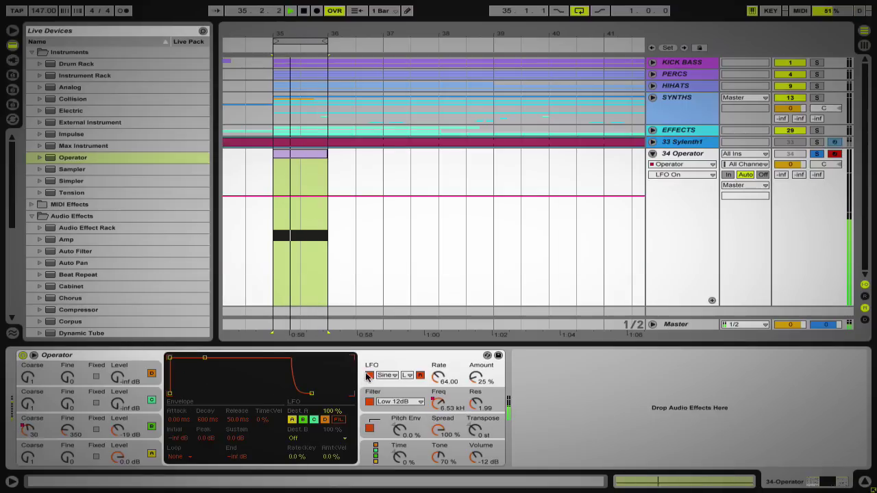
left_click(369, 375)
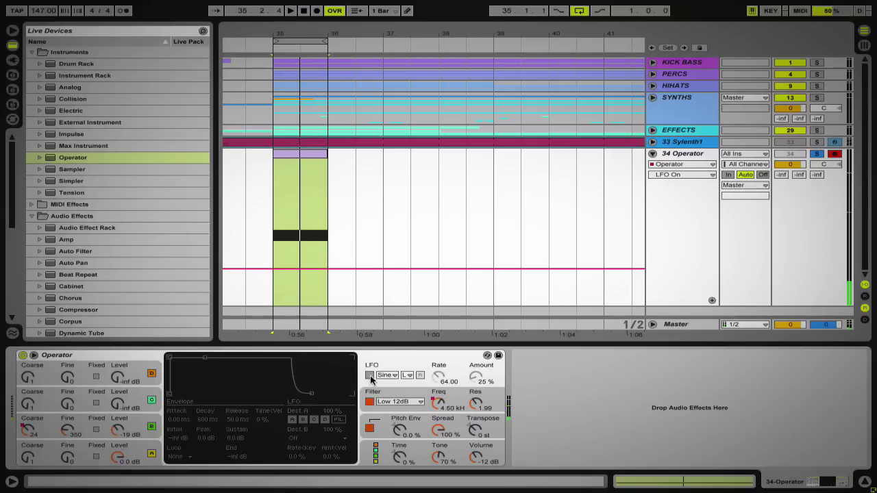
left_click(369, 376)
left_click_drag(439, 377, 475, 350)
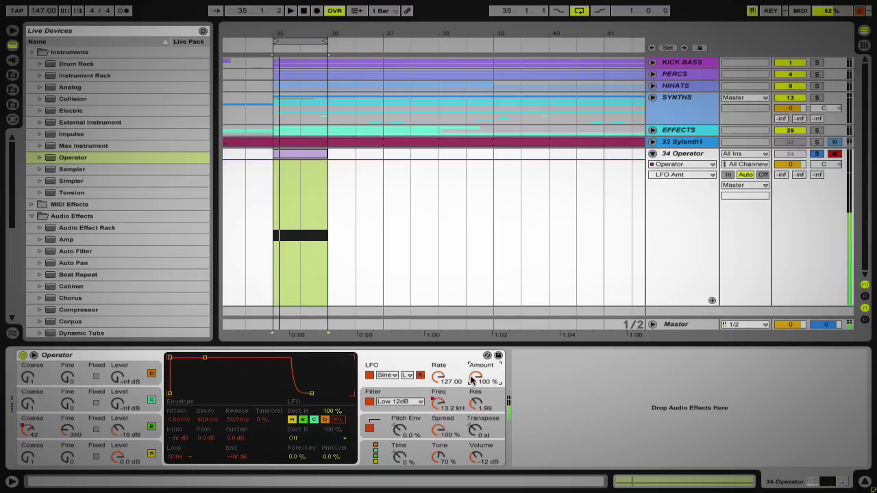
left_click_drag(471, 380, 471, 419)
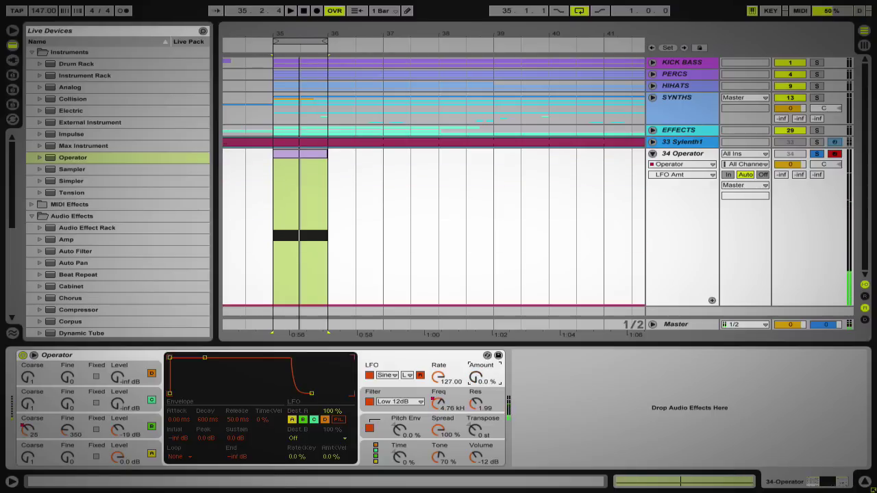
Step: Automate the LFO Amount to rise from 0 % to 100 % across bar 35, hold that level onward, and audition it
left_click_drag(297, 235, 322, 159)
left_click(273, 161)
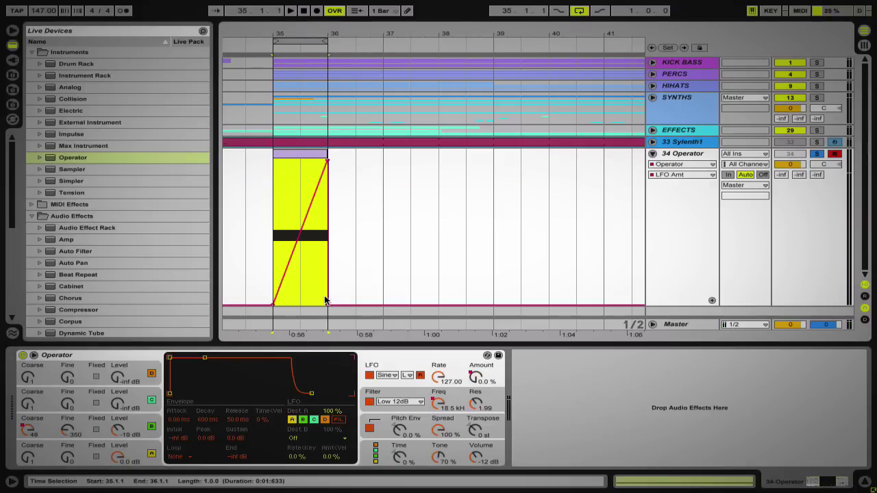
key("space")
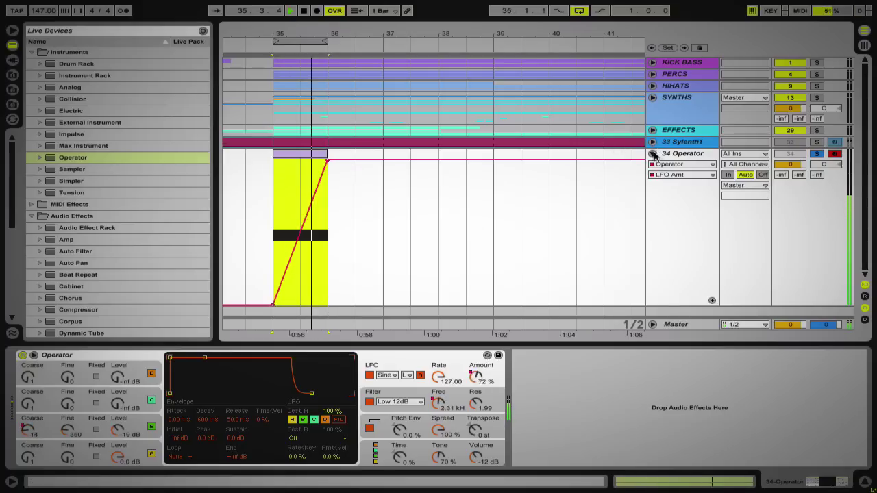
key("space")
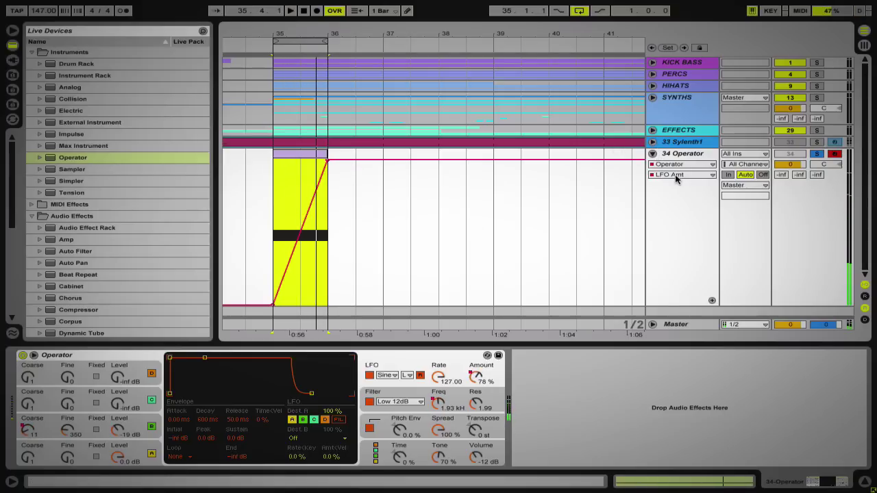
Step: Automate the Operator track's A-ROOM mixer send to fall from maximum to -inf across bar 35
left_click(677, 174)
left_click(677, 176)
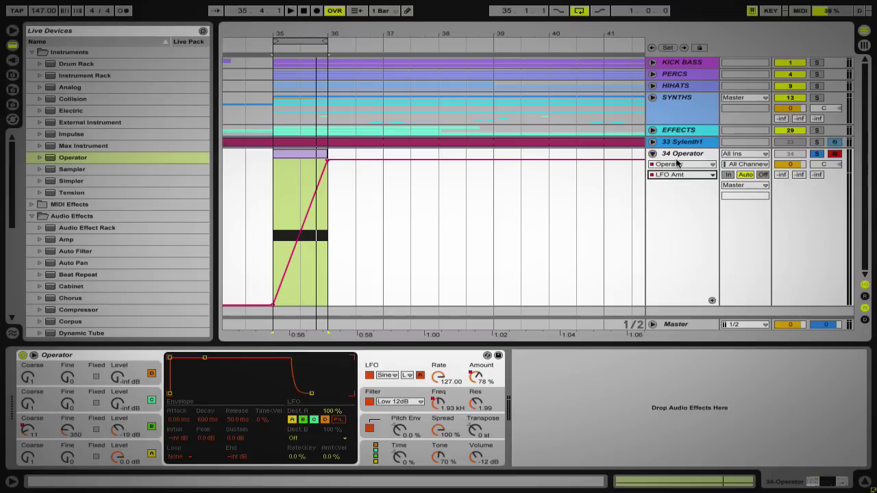
left_click(673, 165)
left_click(665, 192)
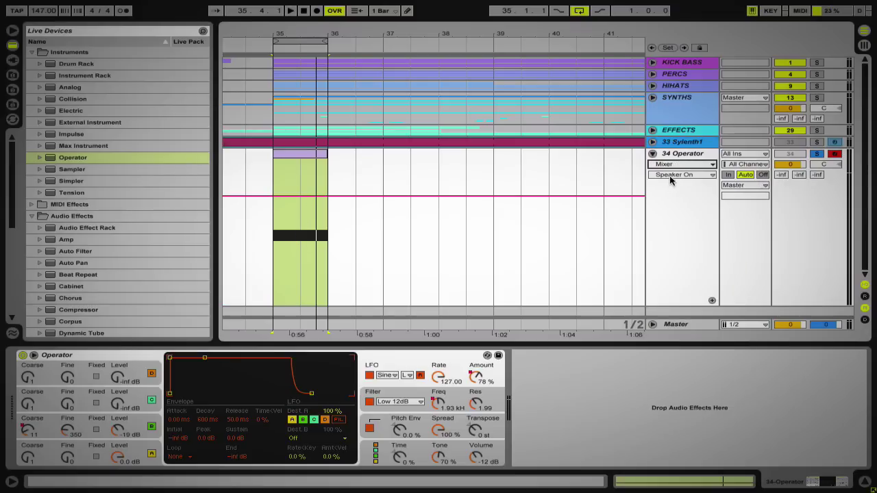
left_click(671, 176)
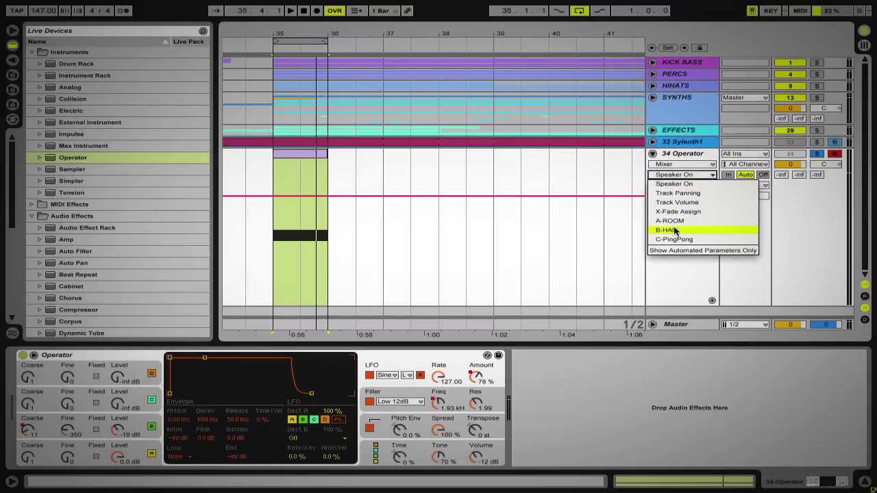
left_click(669, 221)
mouse_move(280, 290)
left_mouse_down()
mouse_move(274, 293)
mouse_move(315, 289)
mouse_move(320, 298)
left_mouse_up()
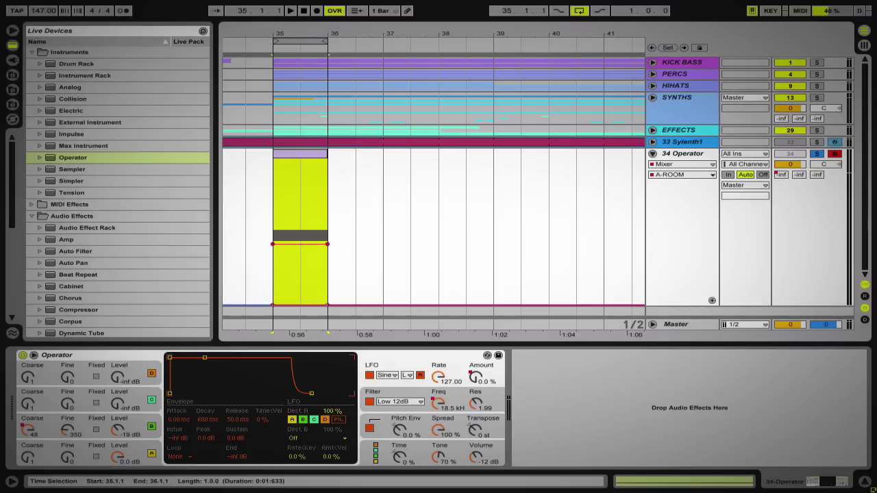
left_click_drag(312, 244, 327, 304)
left_click(312, 172)
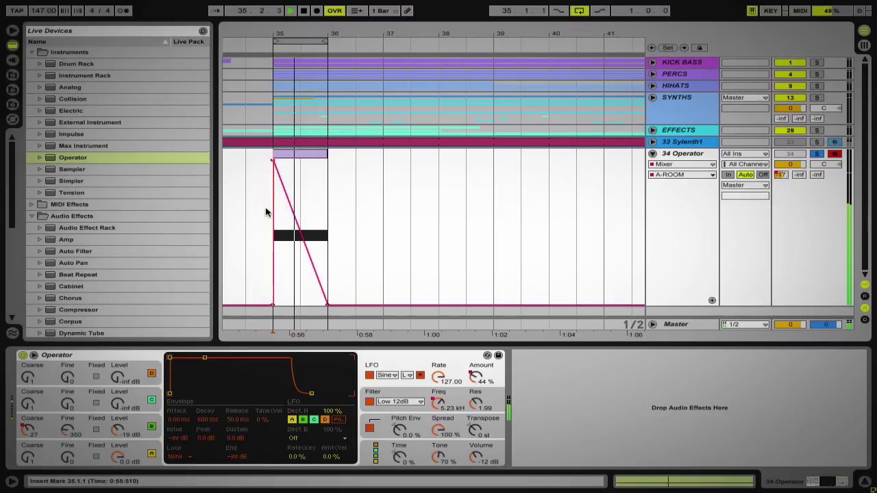
Step: Delete the lower A-ROOM breakpoint at the start of bar 35, holding the send at maximum before it, and audition the result
key("space")
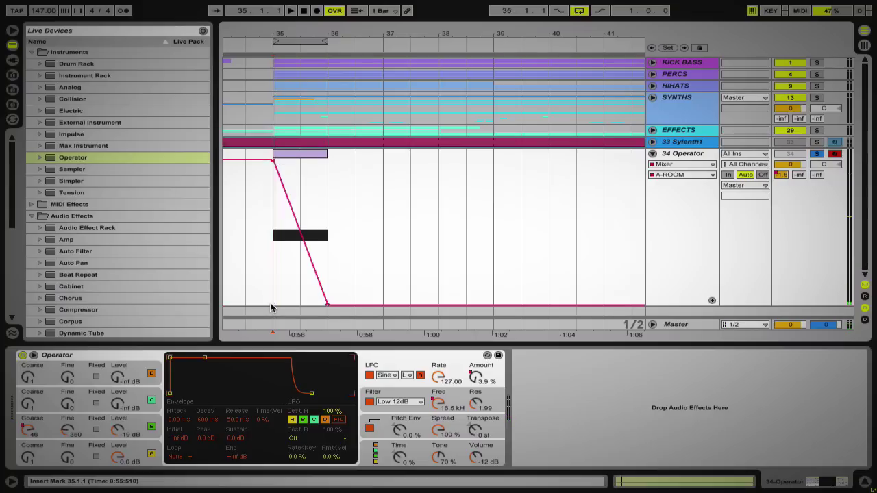
key("space")
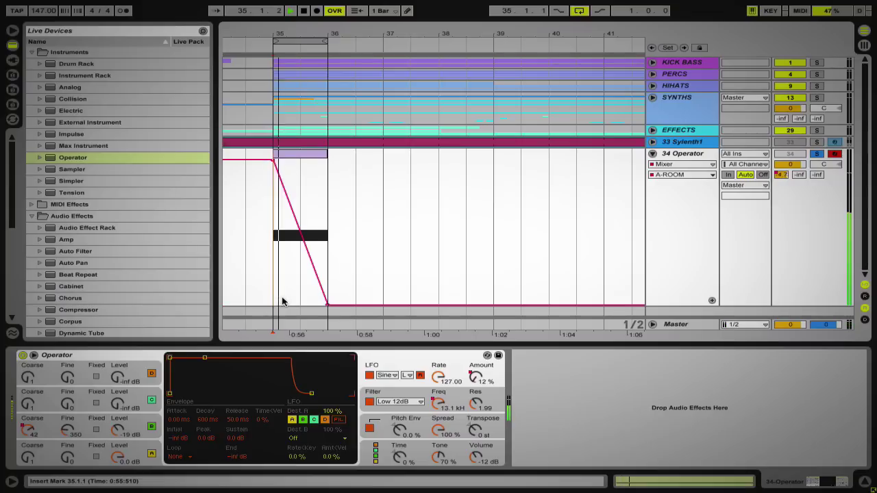
key("space")
Step: Automate the B-HALL send to rise from -inf midway through bar 35 to 0.0 dB near its end, removing the drop at bar 37
left_click(682, 174)
left_click(677, 231)
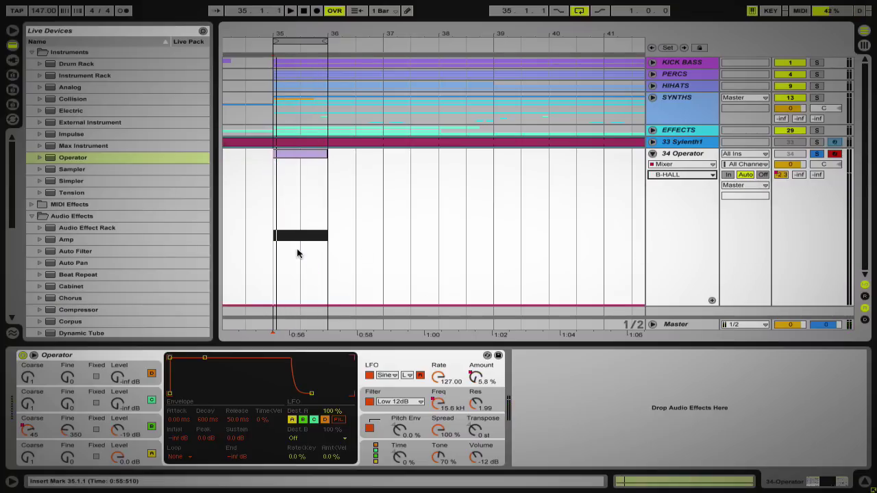
left_click_drag(322, 260, 322, 161)
left_click(328, 180)
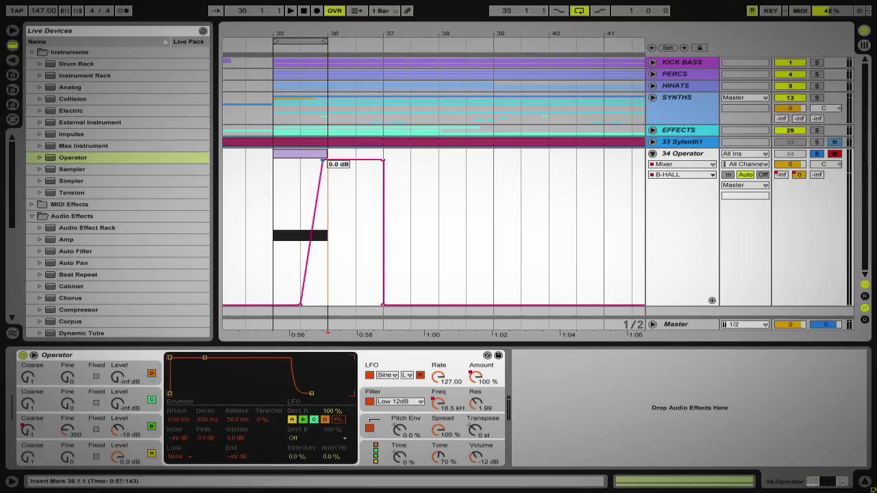
left_click(382, 306)
Step: Extend the loop to four bars ending at bar 39, play it, and delete the extra B-HALL breakpoint at bar 37
left_click_drag(328, 43, 491, 43)
key("space")
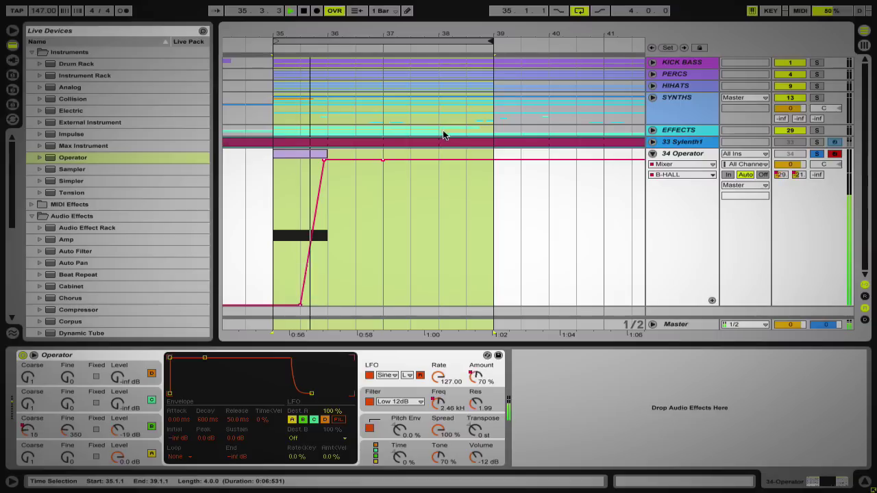
left_click(382, 161)
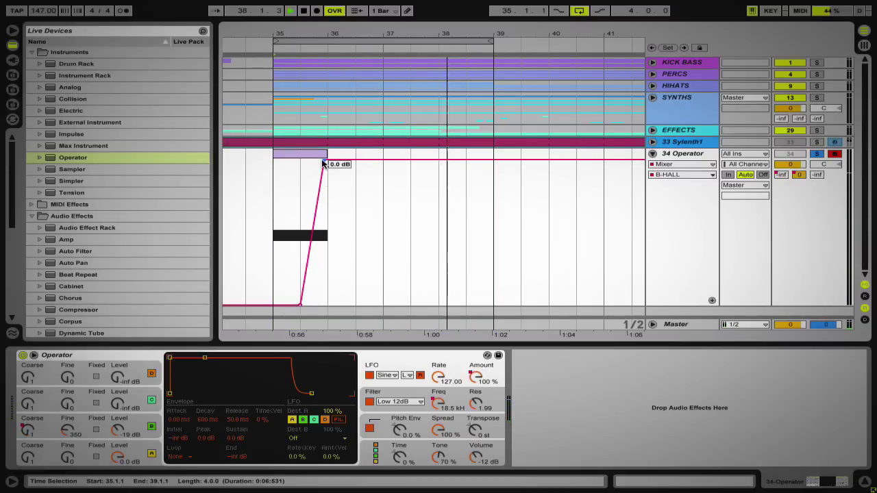
Step: Extend the loop to five bars, from bar 35 to bar 40, and audition the B-HALL reverb tail
left_click_drag(475, 34, 475, 8)
left_click_drag(480, 43, 510, 42)
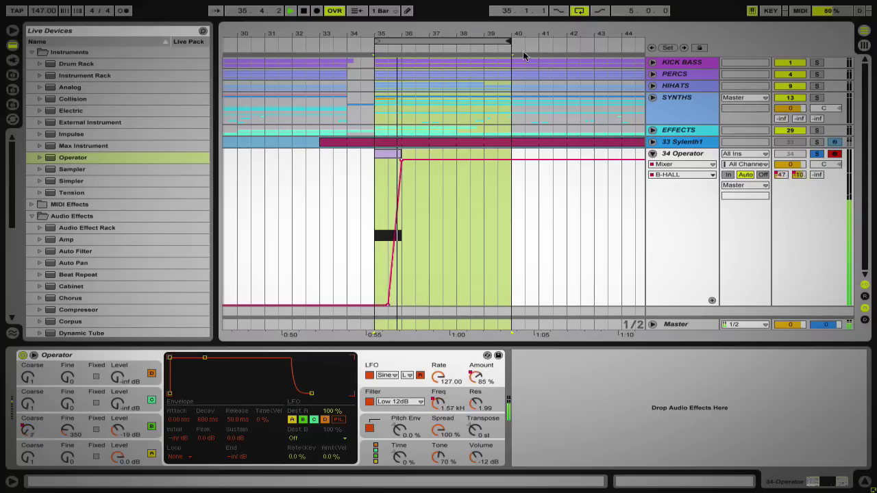
left_click(446, 218)
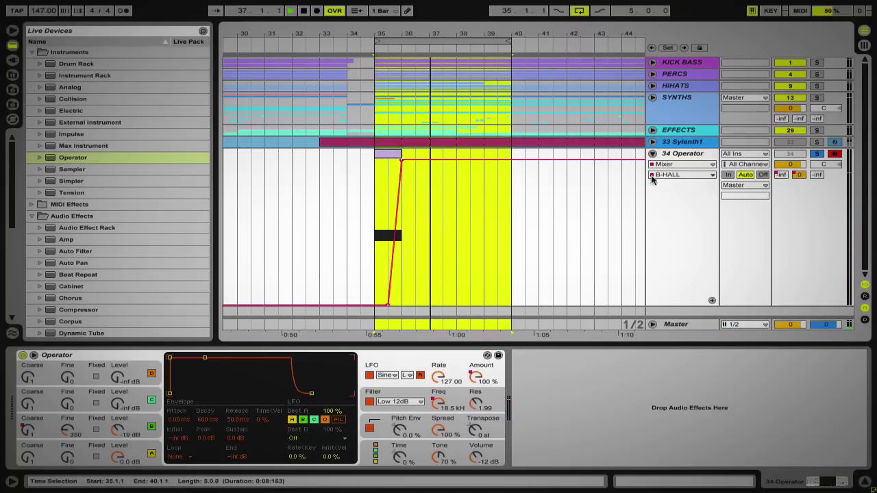
Step: Collapse the Operator track, insert a new audio track below it and unfold the new track
left_click(652, 153)
right_click(662, 172)
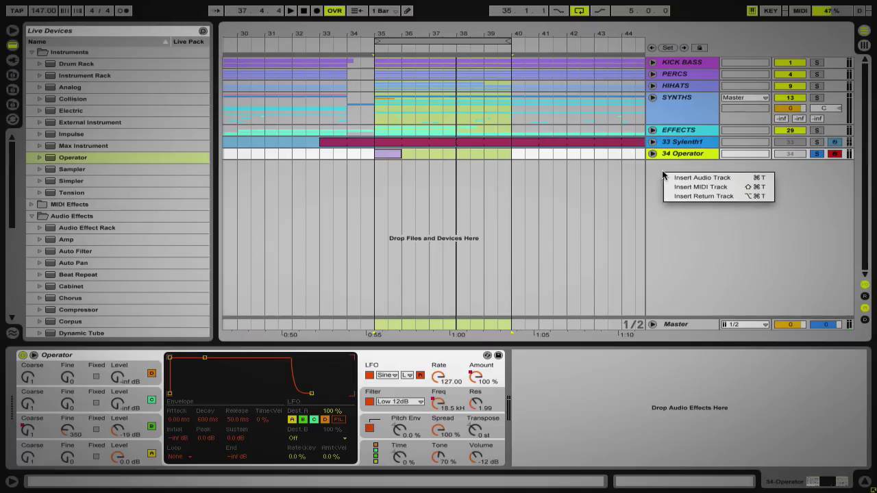
left_click(682, 179)
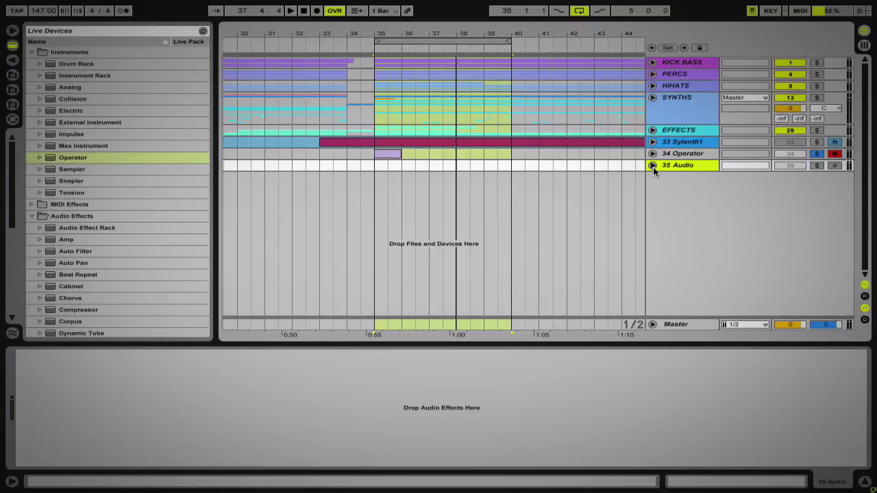
left_click(652, 165)
Step: Set the new audio track's input to Resampling and arm it for recording from bar 35
left_click(373, 185)
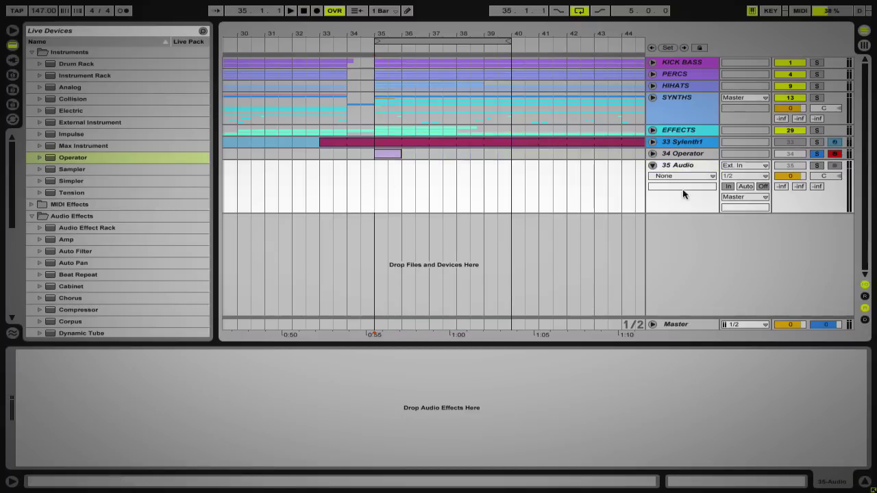
left_click(726, 166)
left_click(738, 216)
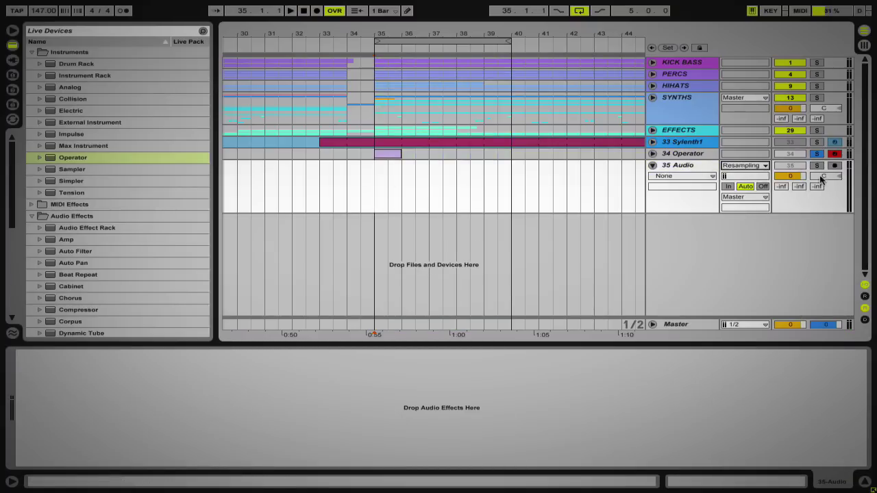
left_click(834, 166)
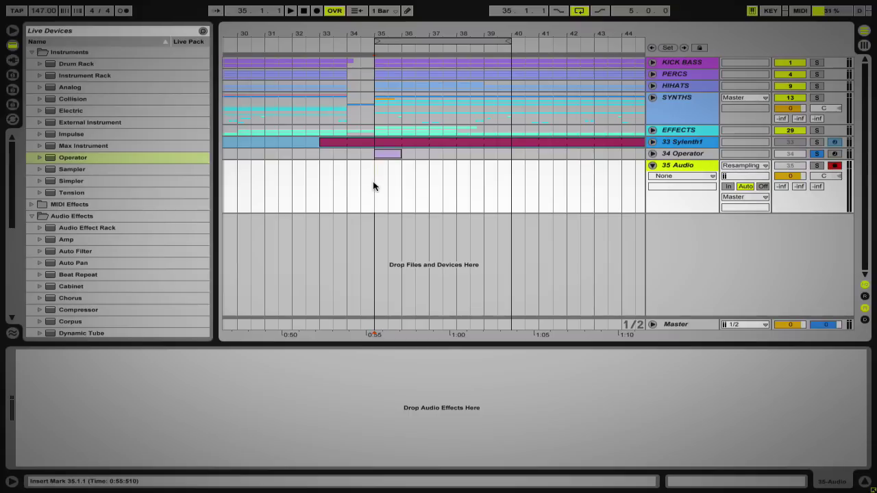
Step: Record the Operator sound onto the audio track from bar 35, extending the loop to end at bar 41
left_click(291, 10)
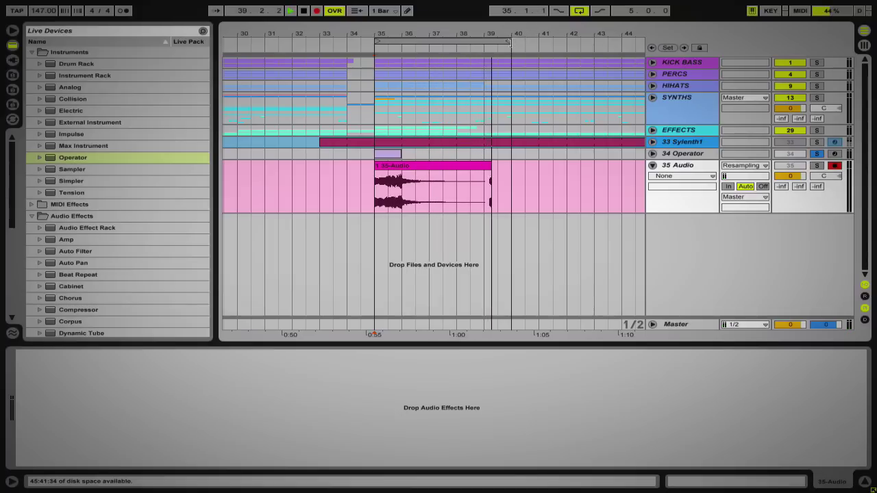
left_click_drag(517, 35, 538, 38)
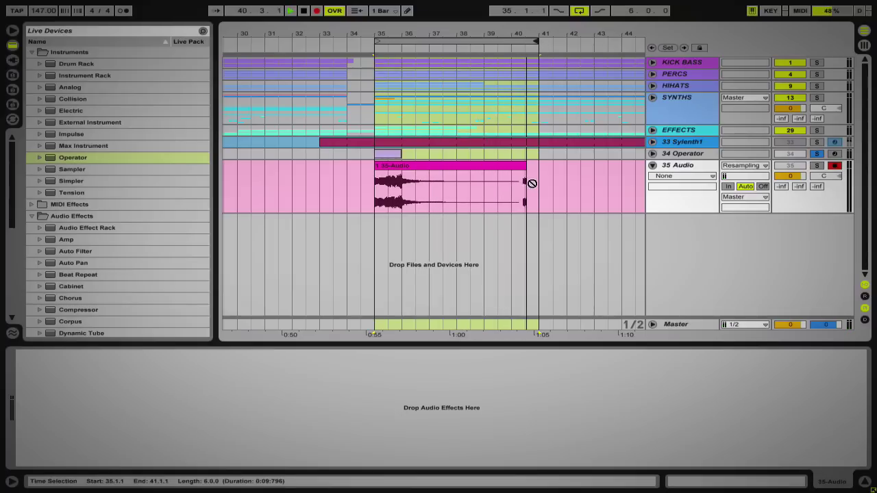
key("space")
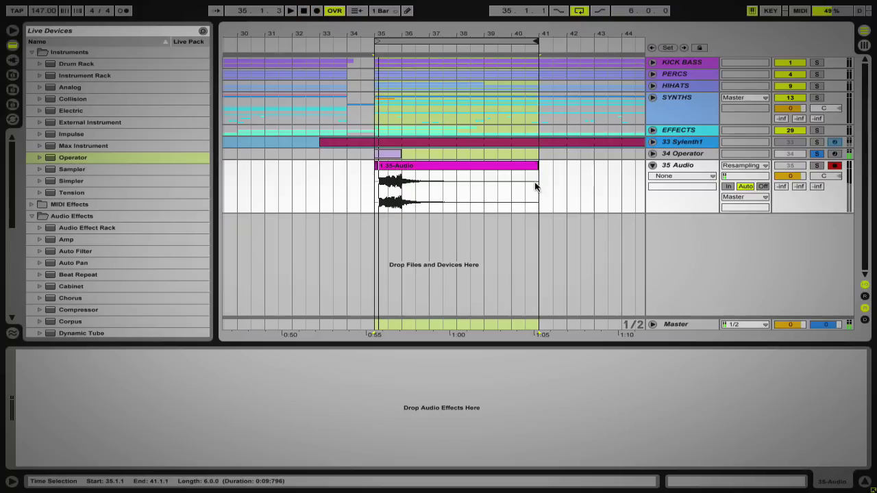
Step: Delete the Operator track, solo the remaining audio track and audition its recorded clip
left_click(383, 166)
left_click(486, 181)
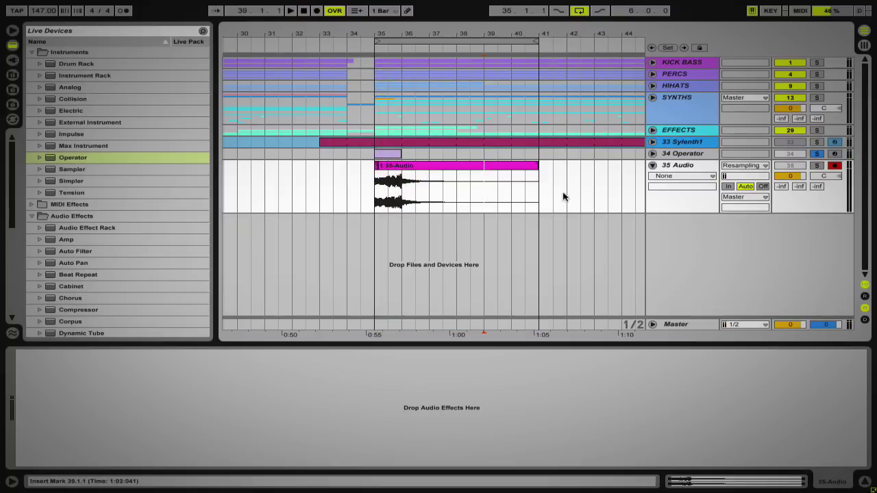
left_click(385, 167)
left_click(677, 154)
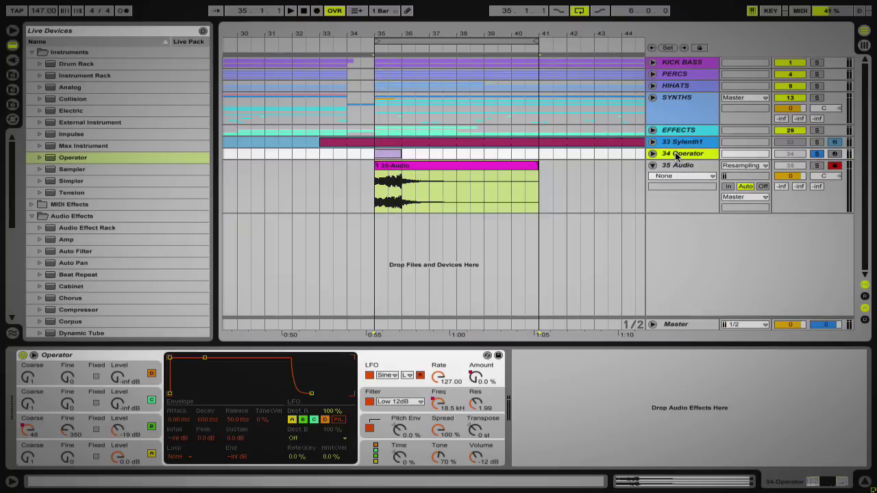
key("Delete")
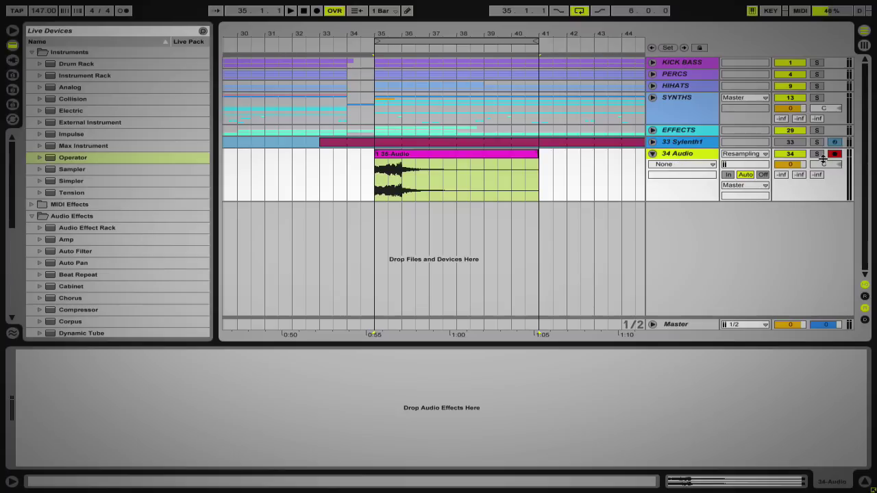
key("space")
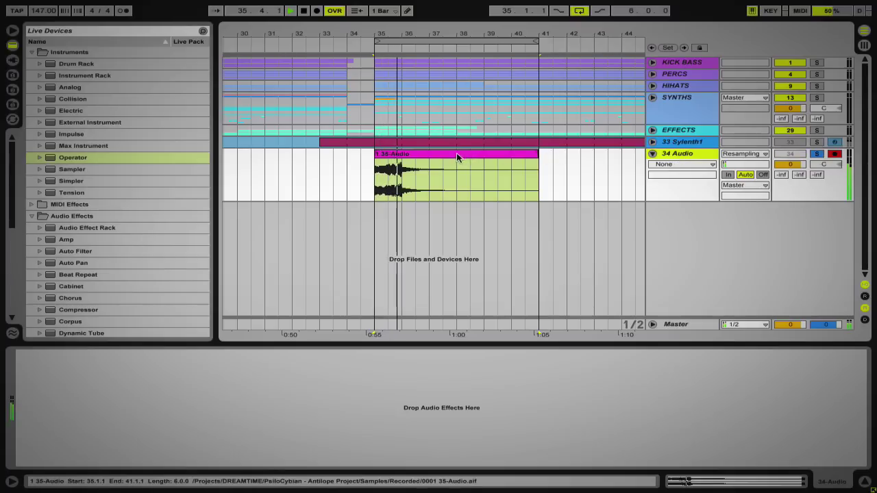
key("space")
Step: Split the recording at bar 36 and duplicate its tail to bar 41, shortening the copy to two bars
left_click_drag(402, 182, 539, 196)
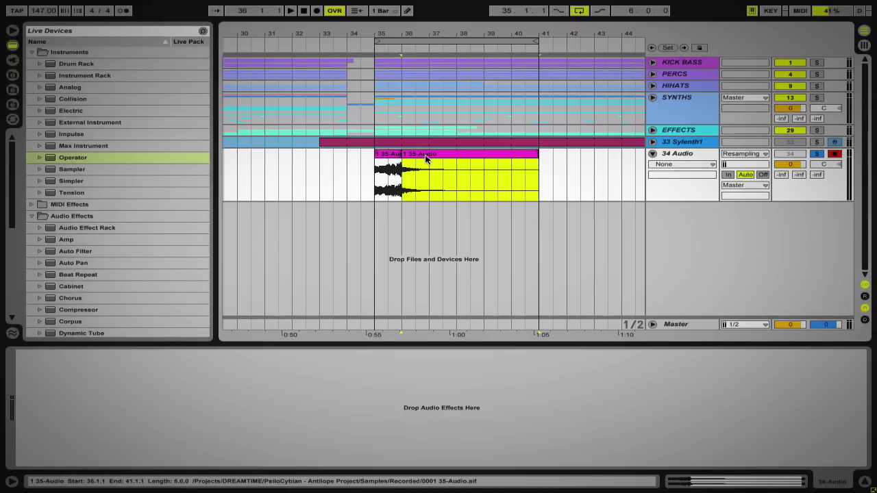
key("ctrl+d")
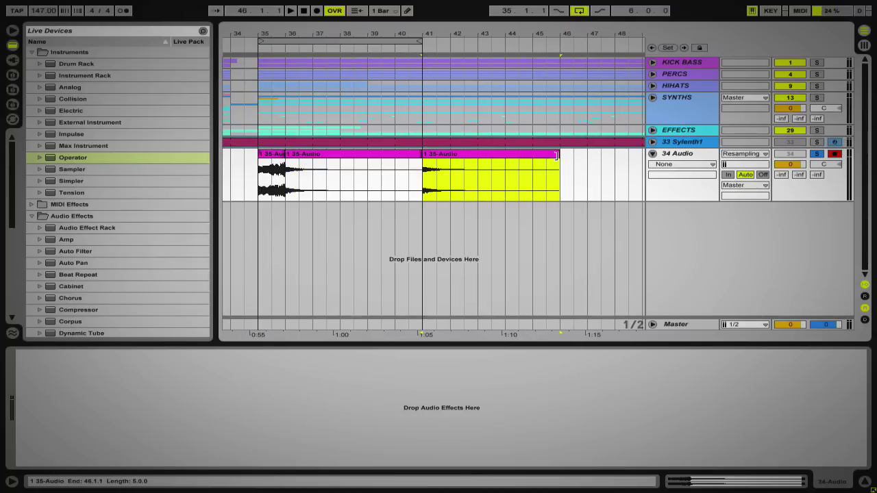
left_click_drag(552, 157, 471, 157)
Step: Reverse the duplicated two-bar tail clip and enlarge the audio track's height
double_click(461, 158)
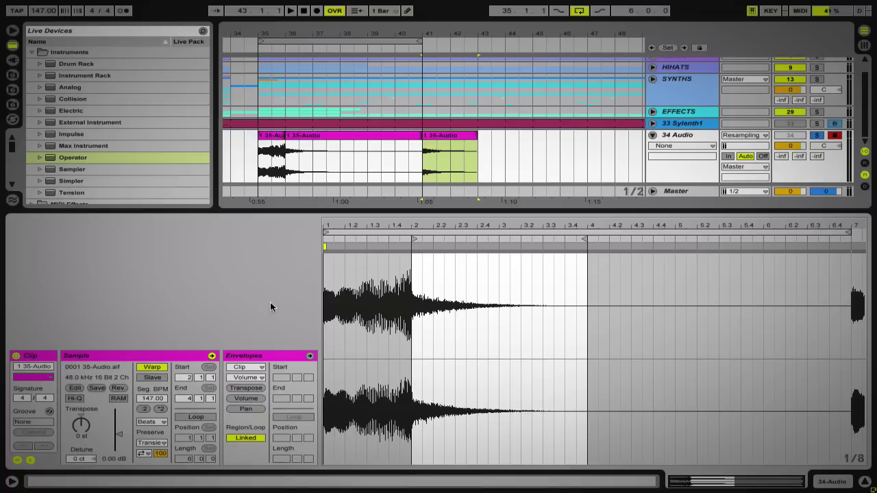
left_click(118, 389)
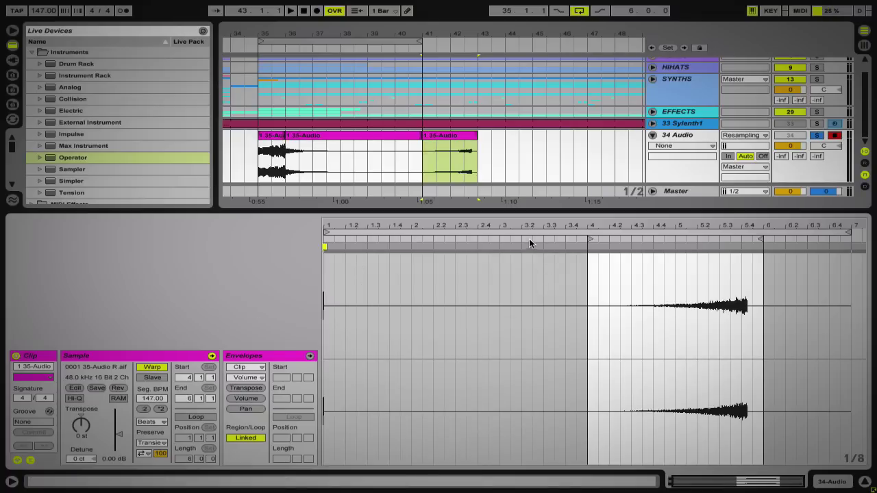
left_click_drag(532, 210, 473, 405)
left_click(478, 187)
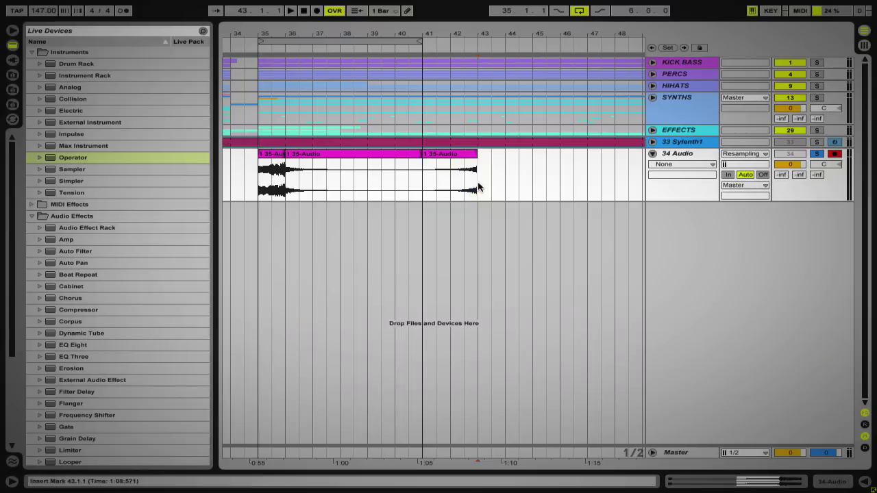
left_click_drag(698, 202, 661, 379)
left_click(446, 206)
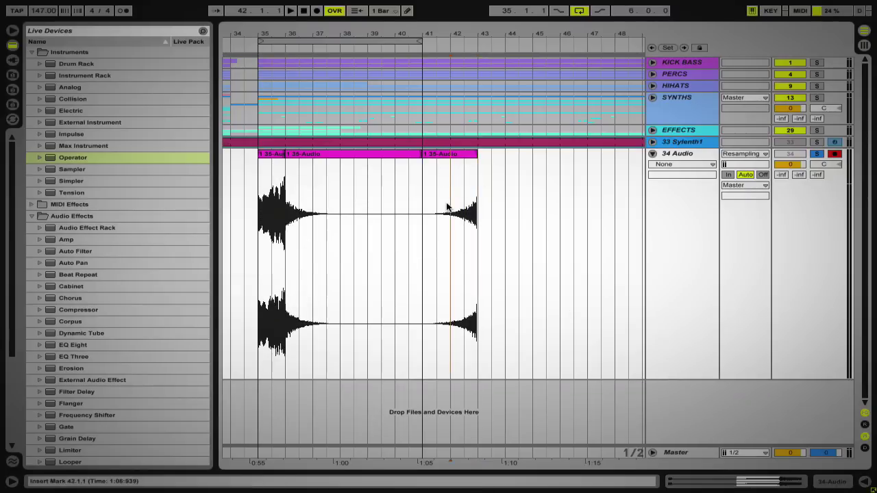
Step: Raise the reversed clip's gain to 4.38 dB
left_click(449, 157)
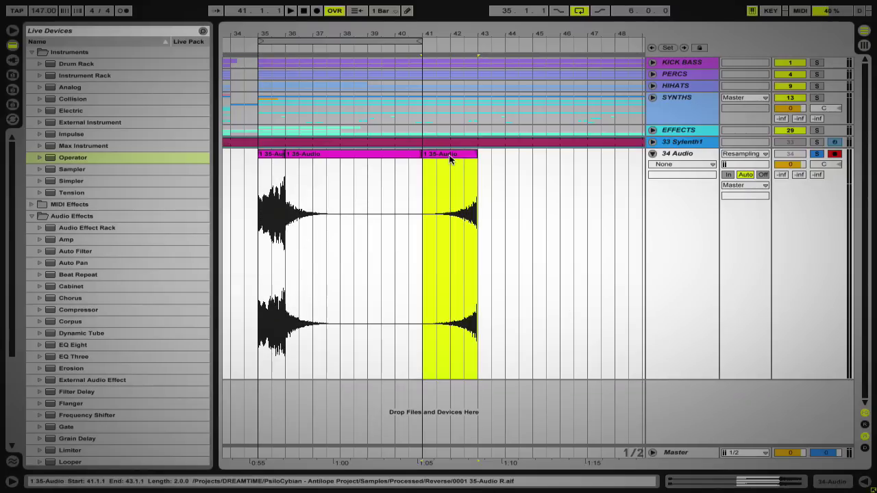
double_click(449, 157)
left_click_drag(118, 438, 118, 430)
Step: Move the reversed clip to bar 42, give it a curved fade-in over its full length and audition it from bar 43
left_click(436, 184)
right_click(437, 184)
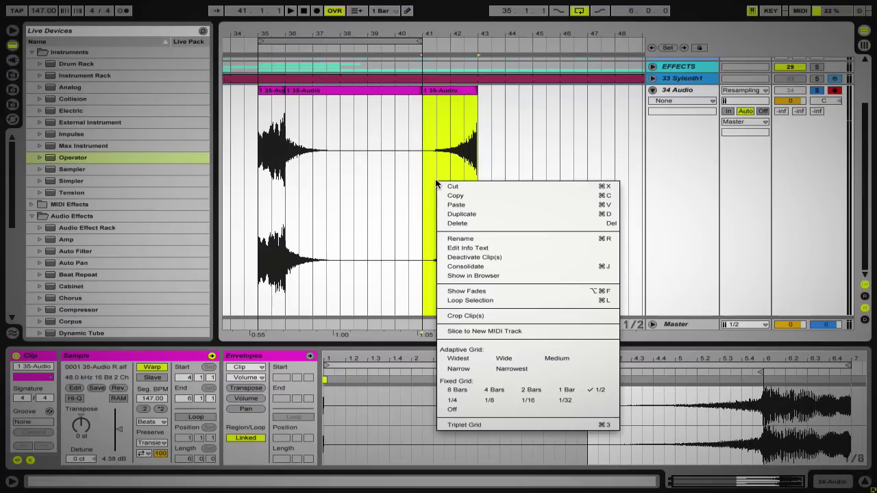
left_click(458, 289)
left_click_drag(430, 103, 509, 106)
left_click_drag(478, 207, 486, 214)
left_click(476, 198)
key("space")
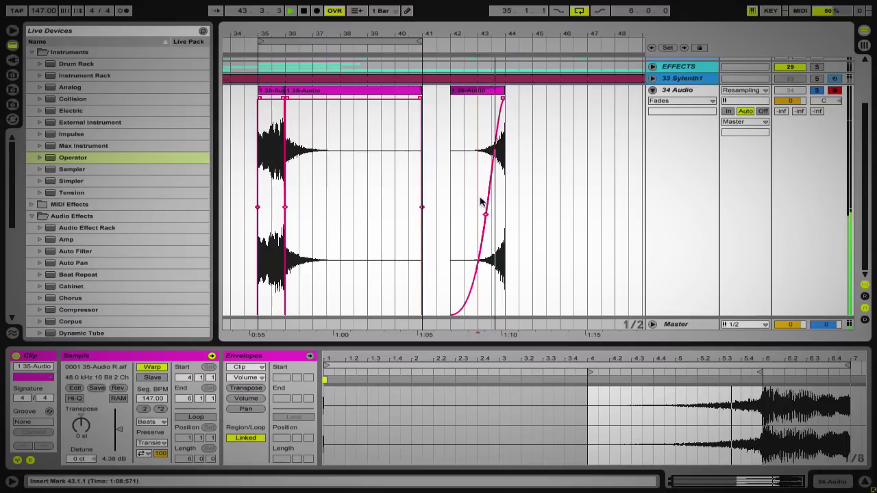
key("space")
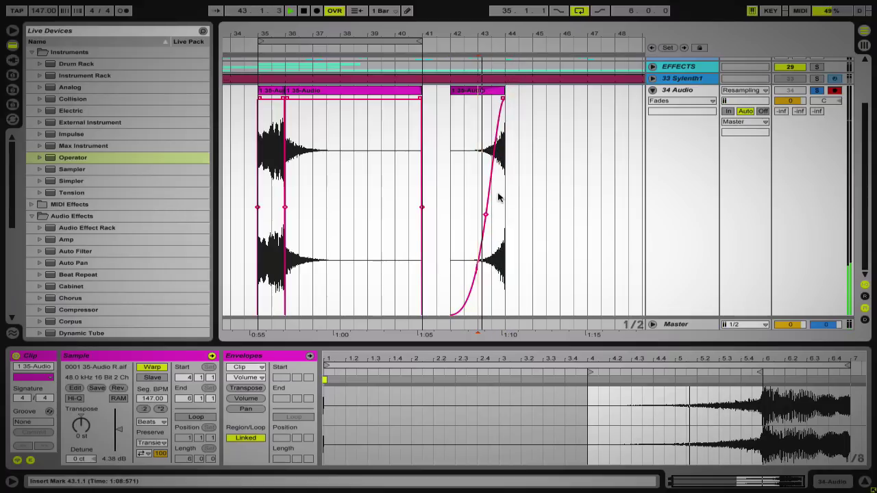
key("space")
Step: Try transposing the reversed clip up to 23 st and 12 st, auditioning the result
left_click(80, 426)
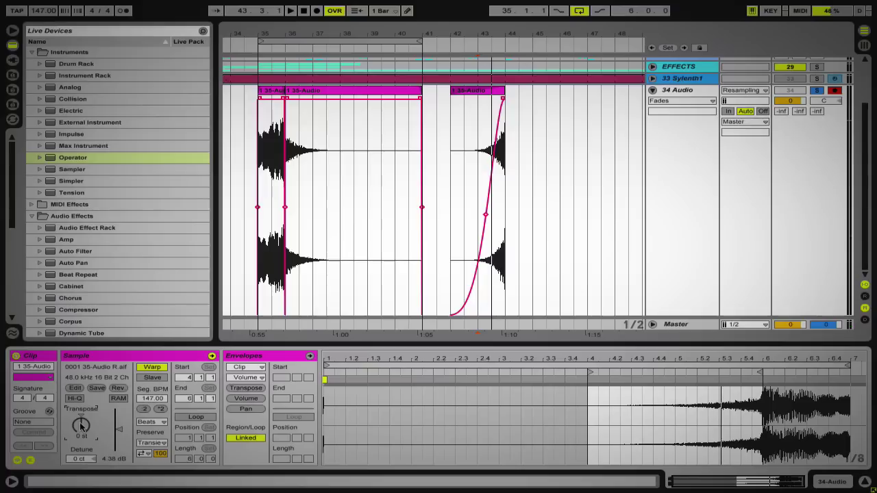
left_click_drag(80, 427, 80, 394)
key("shift+space")
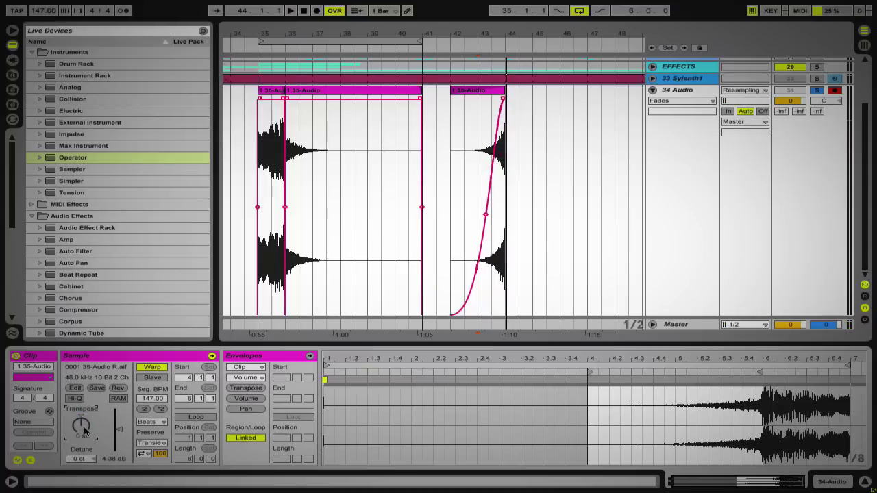
key("space")
left_click_drag(84, 427, 85, 396)
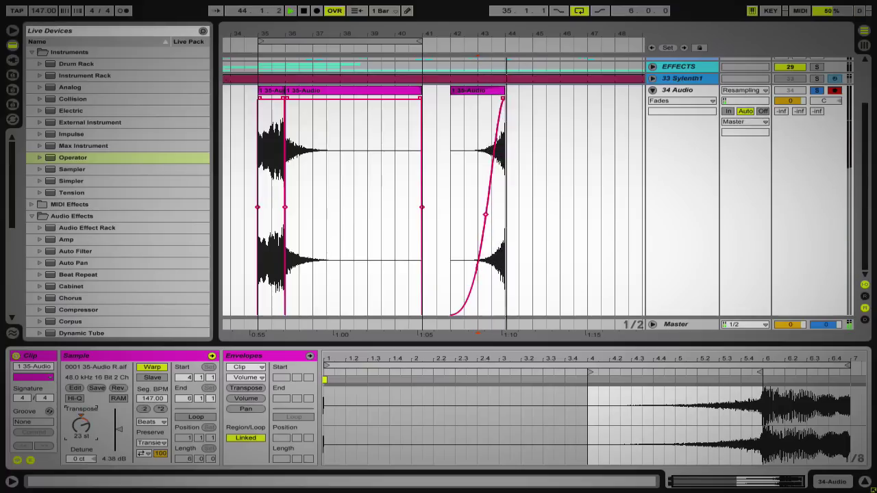
key("space")
left_click(81, 417)
left_click(483, 90)
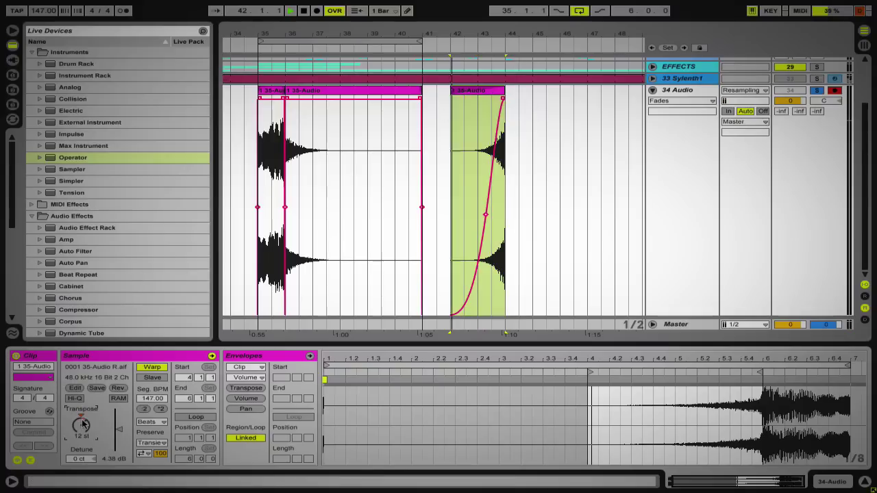
Step: Try 1/16 and 1 Bar as the reversed clip's Beats Preserve setting, and restore Transients
left_click(152, 443)
left_click(153, 414)
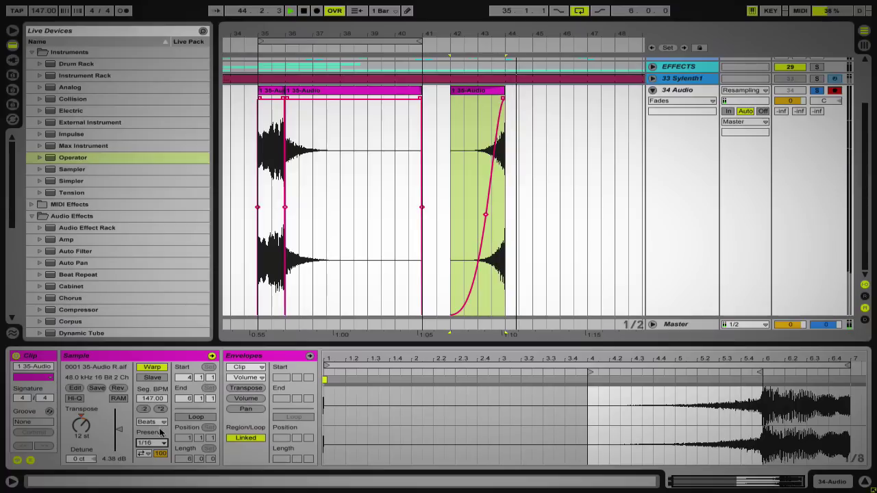
left_click(161, 444)
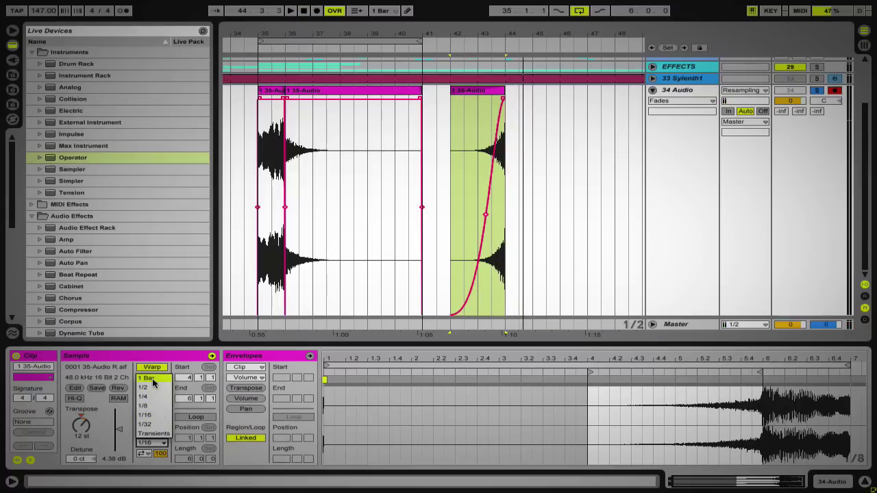
left_click(152, 378)
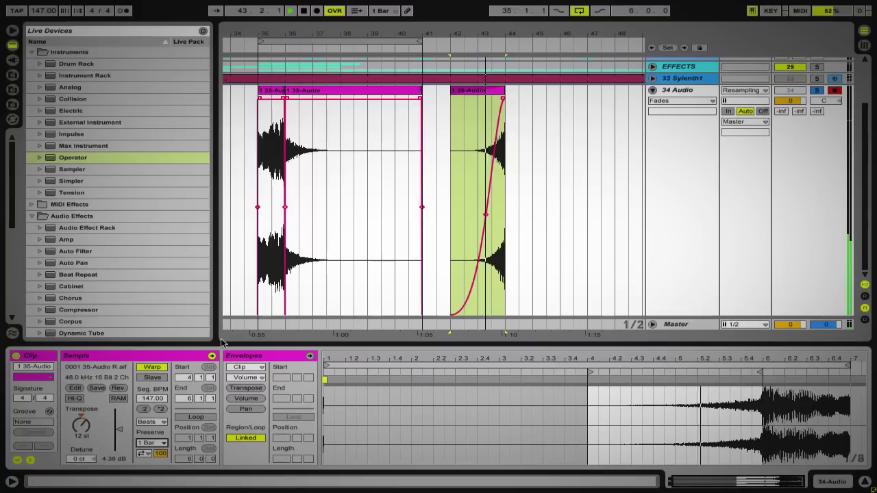
left_click(156, 444)
left_click(163, 435)
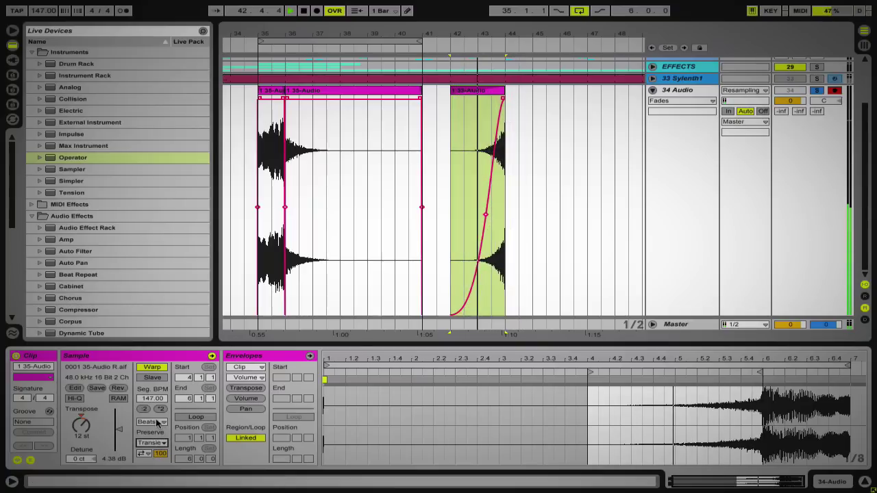
Step: Fine-tune the reversed clip's fade-in curve, set its transposition to 24 st and audition it
left_click_drag(486, 213, 484, 214)
left_click(485, 218)
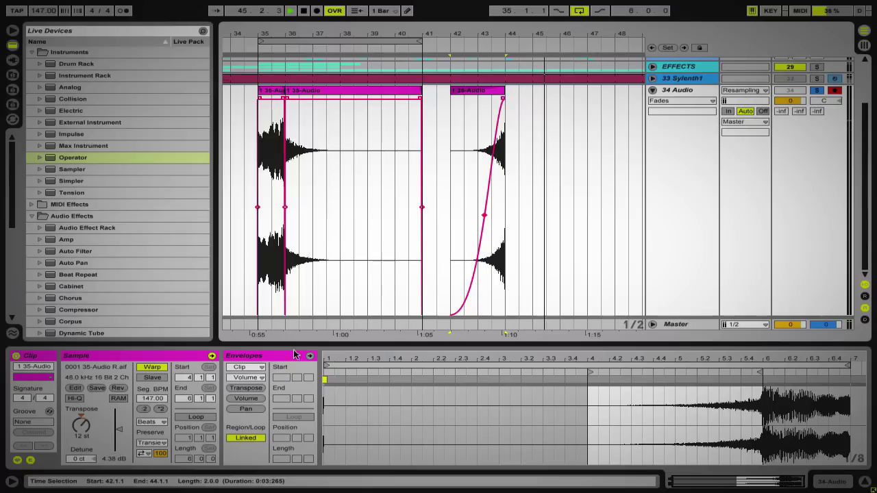
key("space")
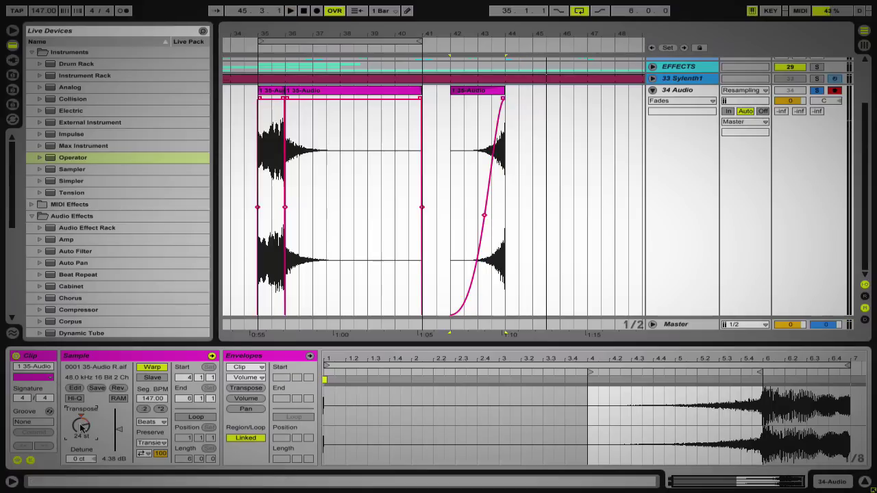
key("space")
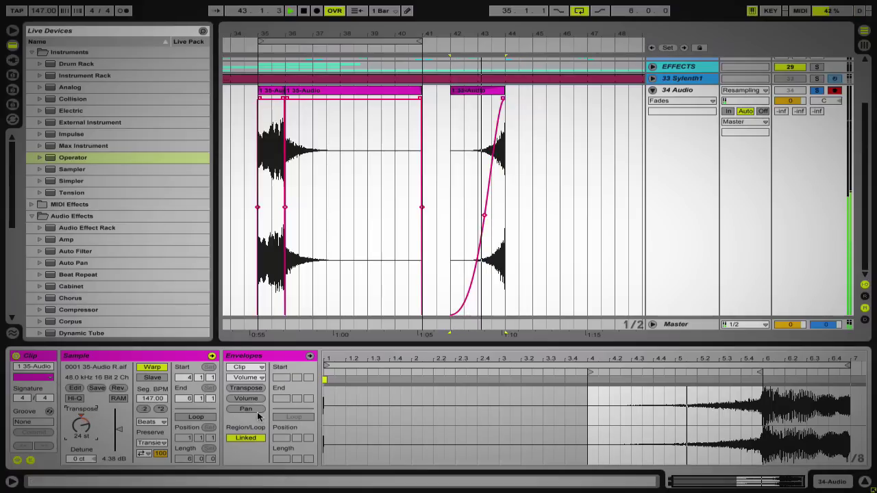
Step: Set the reversed clip's transposition to 12 st and reshape its fade-in curve to rise steeply at the start, auditioning the result
key("space")
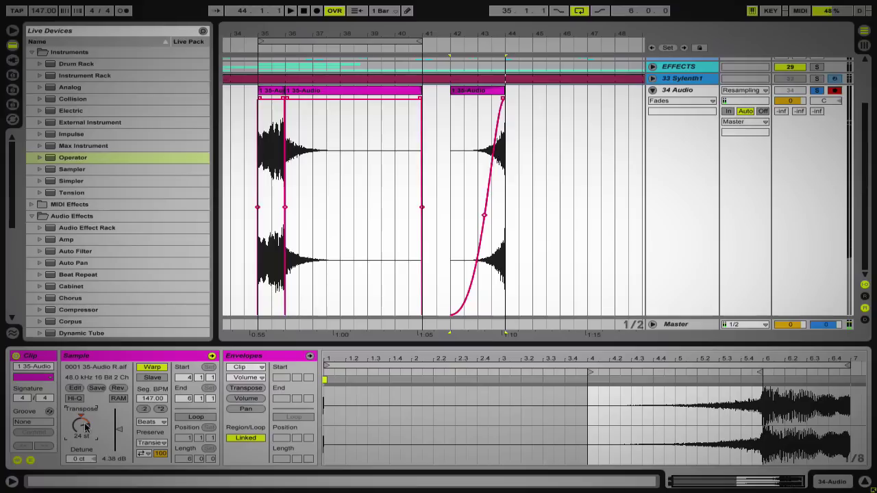
key("space")
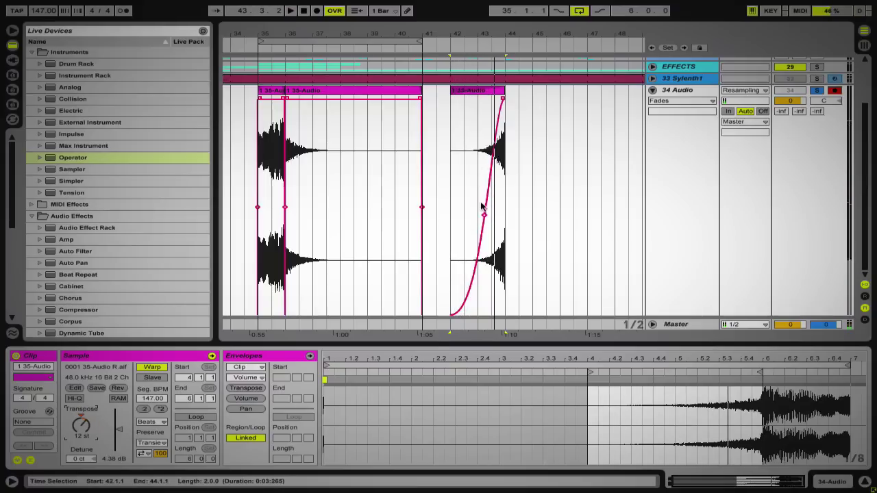
key("space")
left_click_drag(484, 218, 336, 137)
key("space")
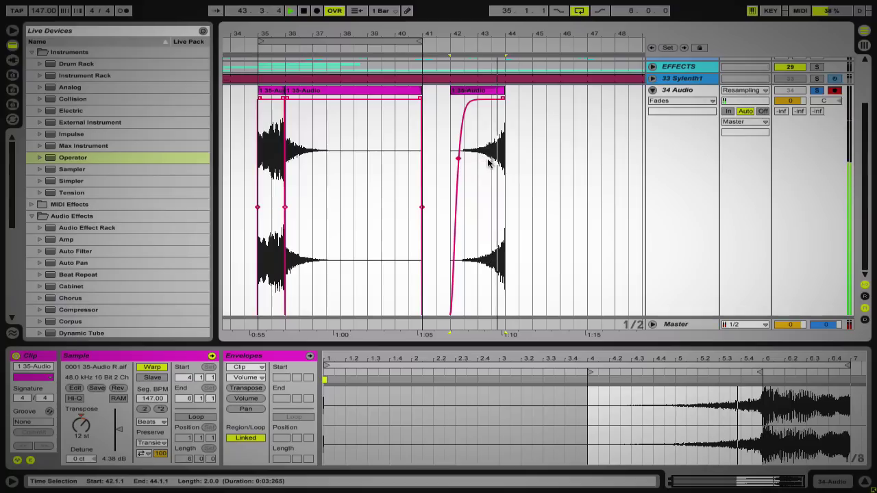
Step: Delete the reversed clip's last half bar from 43.3.1 to 44.1.1 and give the shortened clip a short fade-out
left_click_drag(491, 166, 508, 165)
key("Delete")
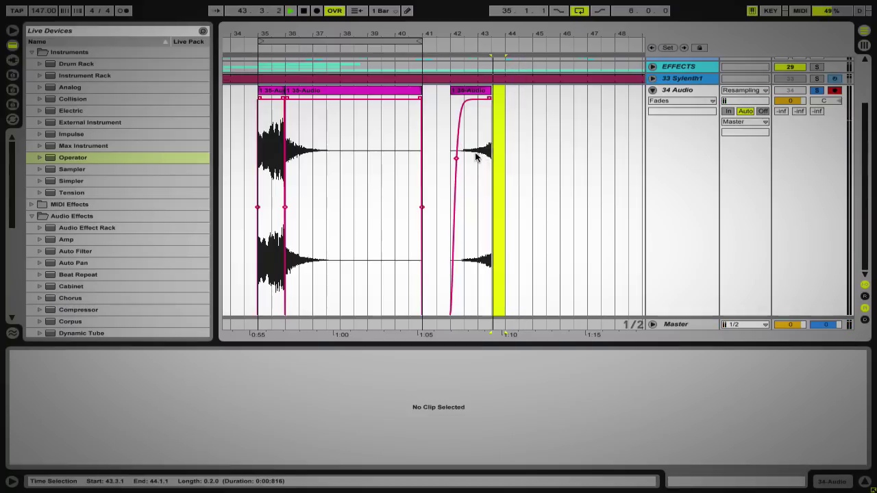
left_click(450, 161)
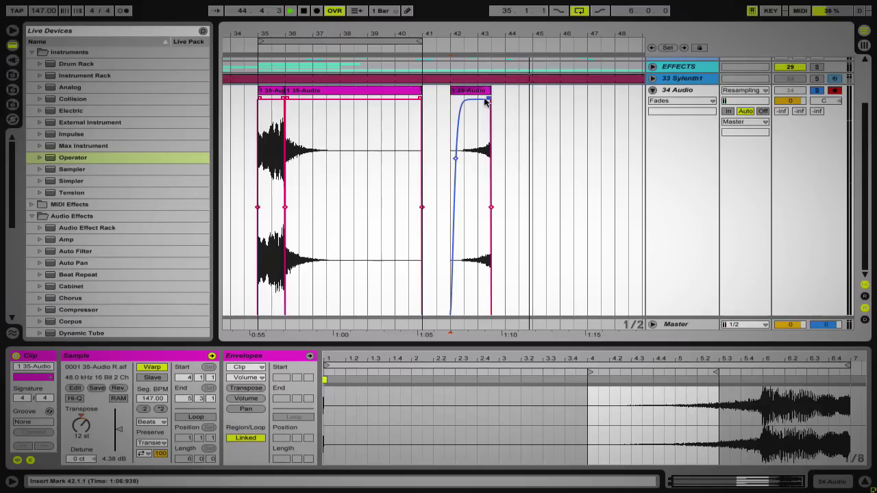
left_click_drag(491, 102, 452, 128)
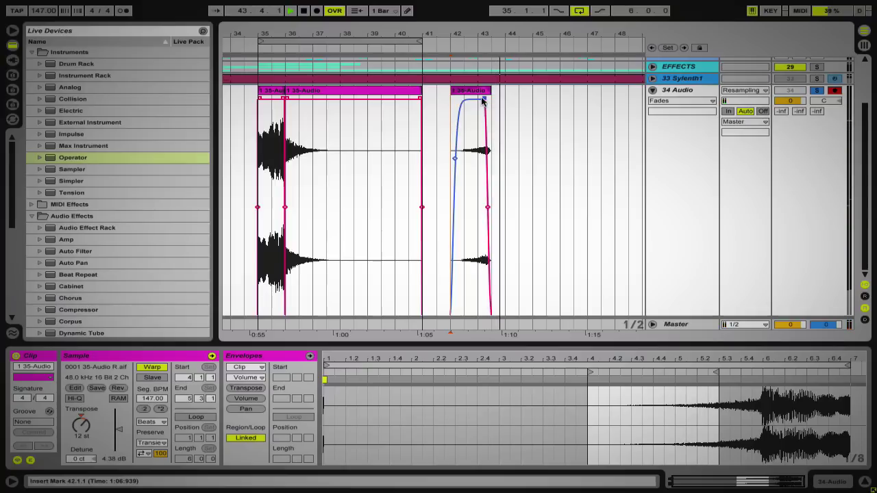
Step: Automate the 34 Audio track's B-HALL send to ramp up from bar 43 to 0.0 dB at the reversed clip's end, held until 45.3
left_click(677, 101)
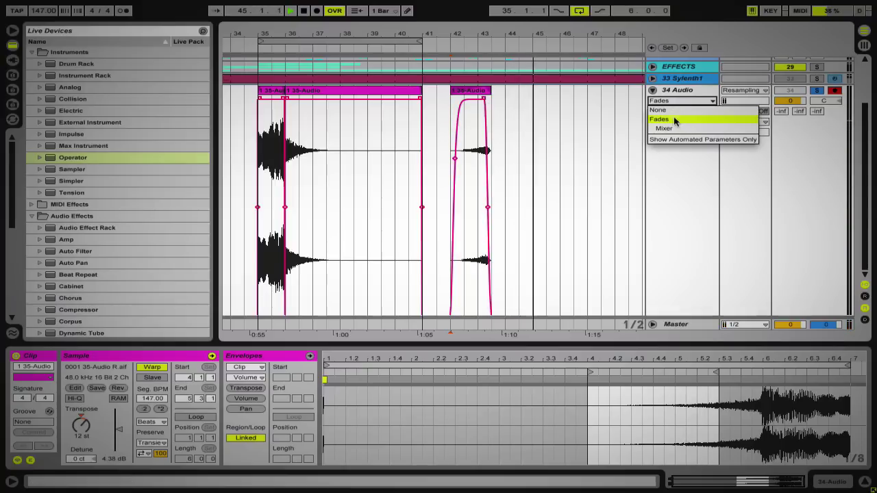
left_click(668, 122)
left_click(670, 102)
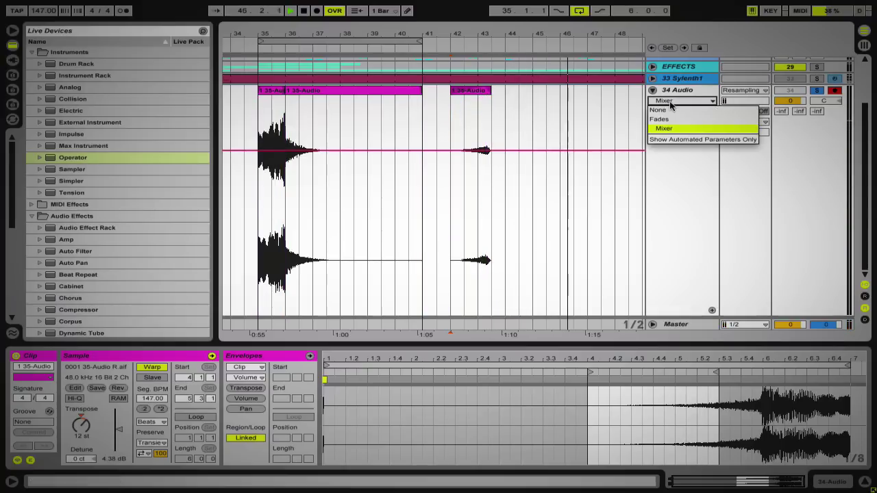
left_click(670, 102)
left_click(674, 111)
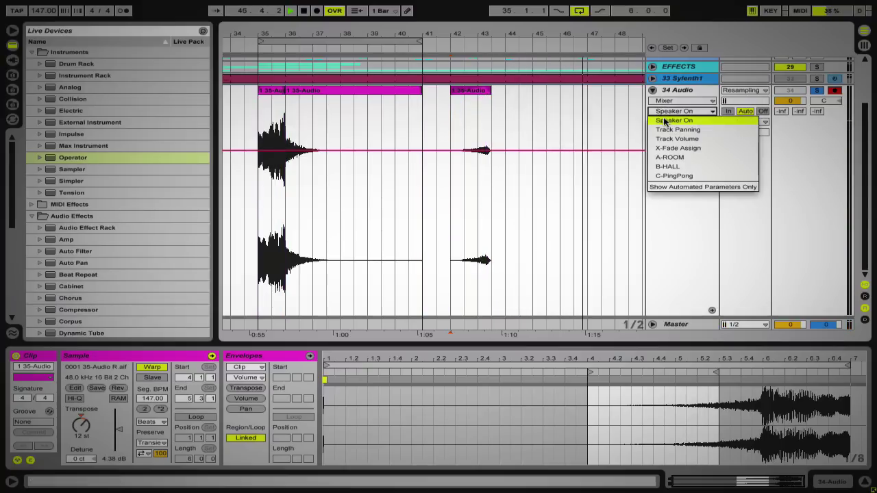
left_click(668, 167)
left_click_drag(491, 159, 549, 163)
left_click_drag(482, 318, 482, 109)
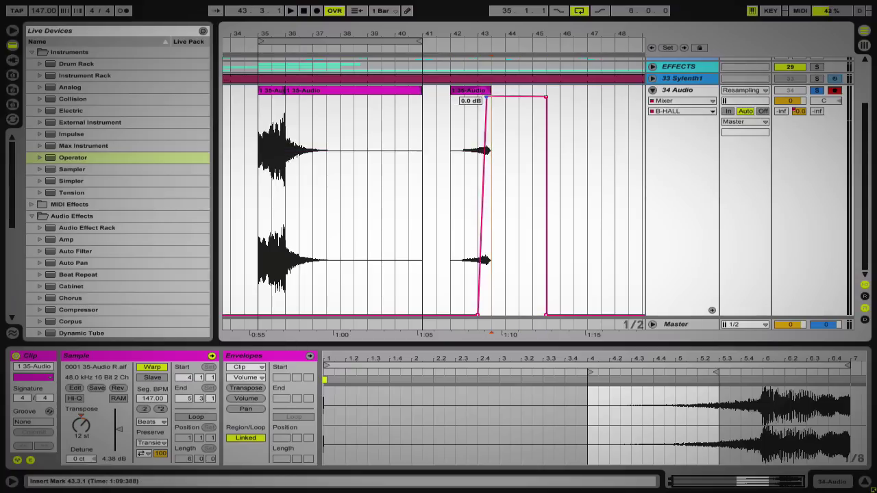
Step: Audition from bar 42 and remove the B-HALL automation's drop at 45.3 so the send stays up
left_click(446, 134)
key("space")
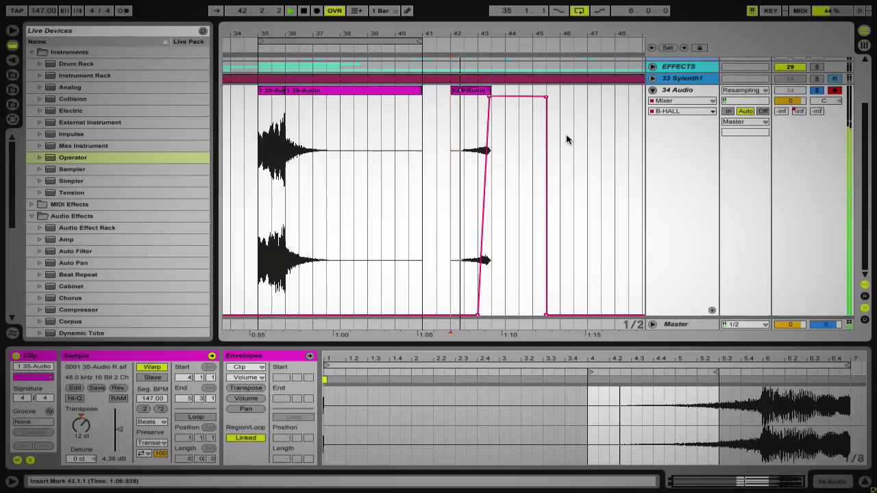
left_click(545, 315)
left_click(545, 96)
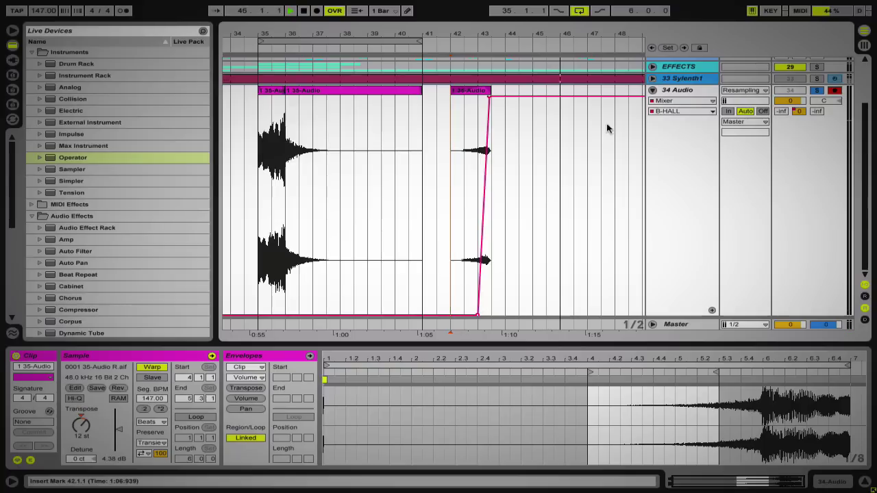
Step: Automate the A-ROOM send to 0 dB across bar 42 with a ramp down to 43.3, trying and undoing a ramped start
left_click(680, 111)
left_click(670, 158)
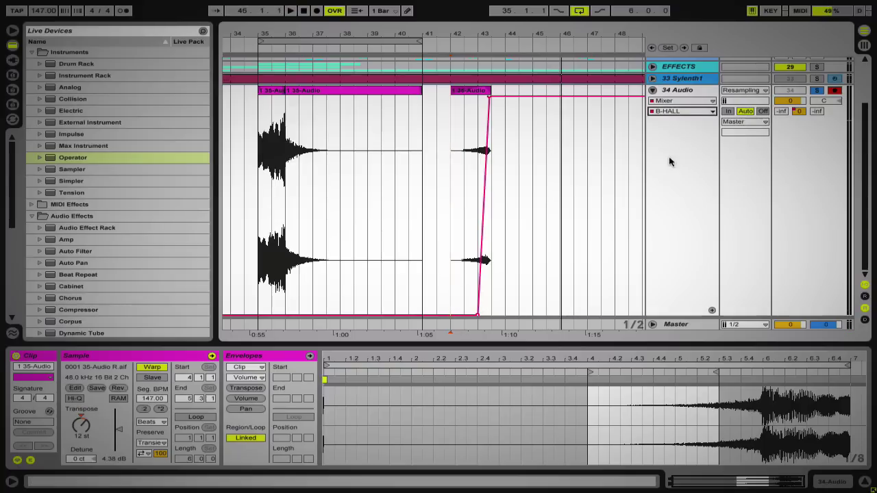
left_click_drag(464, 141, 477, 138)
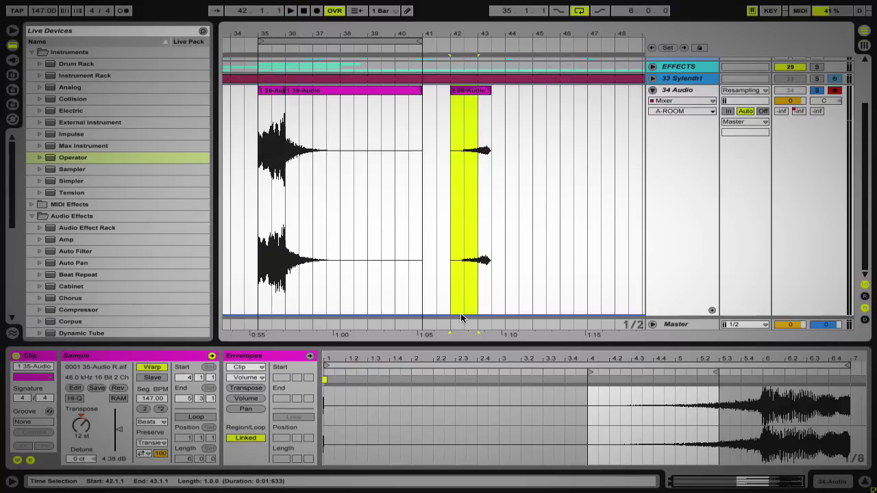
left_click_drag(458, 311, 458, 297)
left_click_drag(463, 96, 466, 110)
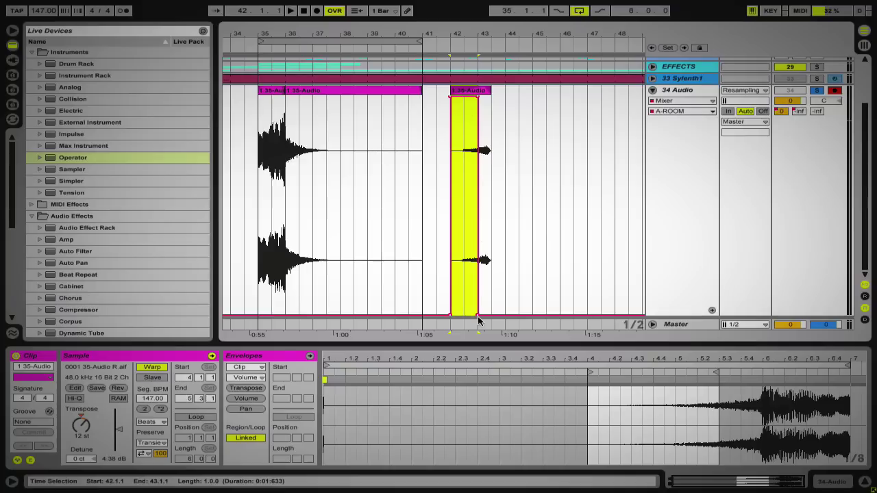
left_click_drag(478, 317, 490, 316)
key("space")
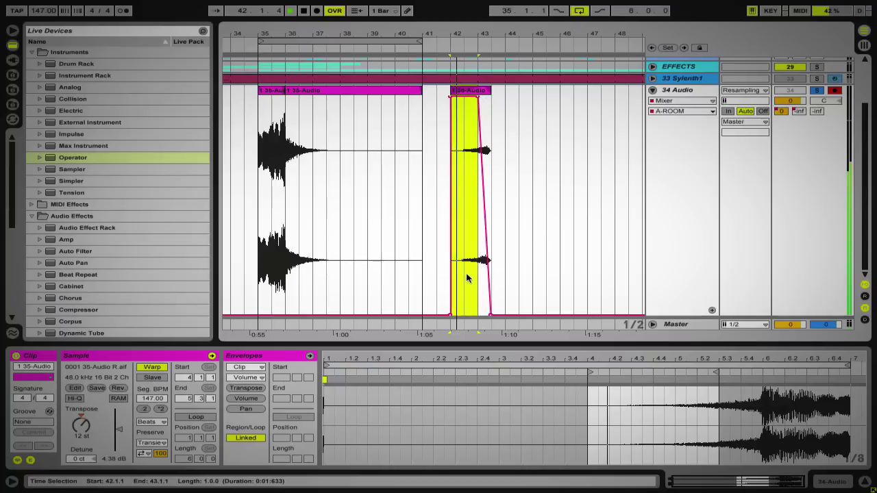
left_click(450, 97)
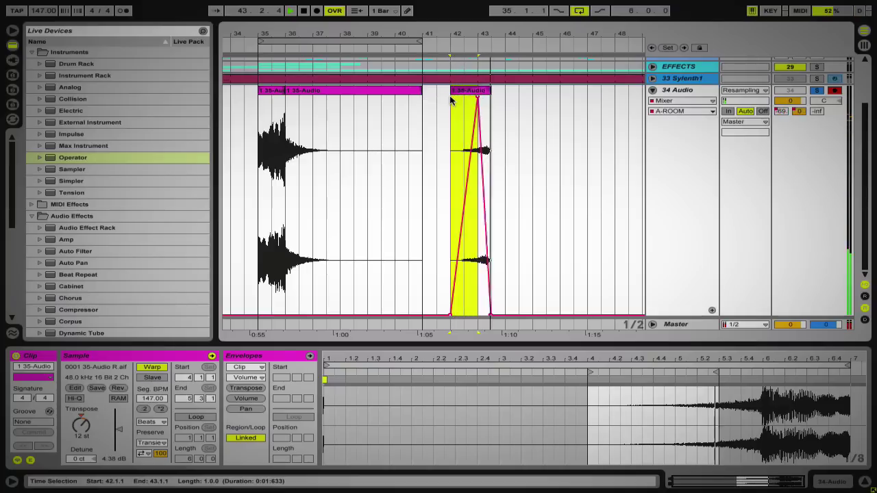
key("ctrl+z")
Step: Lower the 34 Audio track's volume to -6.0 dB in the mixer and return to the arrangement
key("Tab")
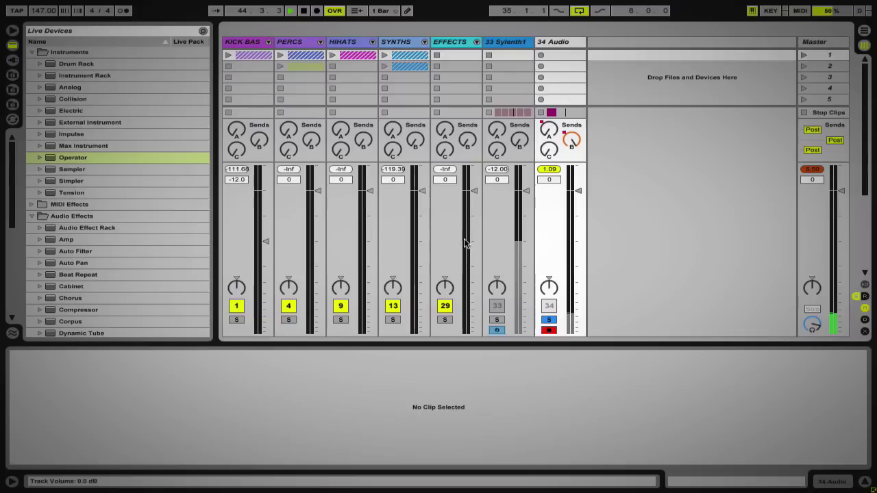
left_click_drag(578, 194, 577, 218)
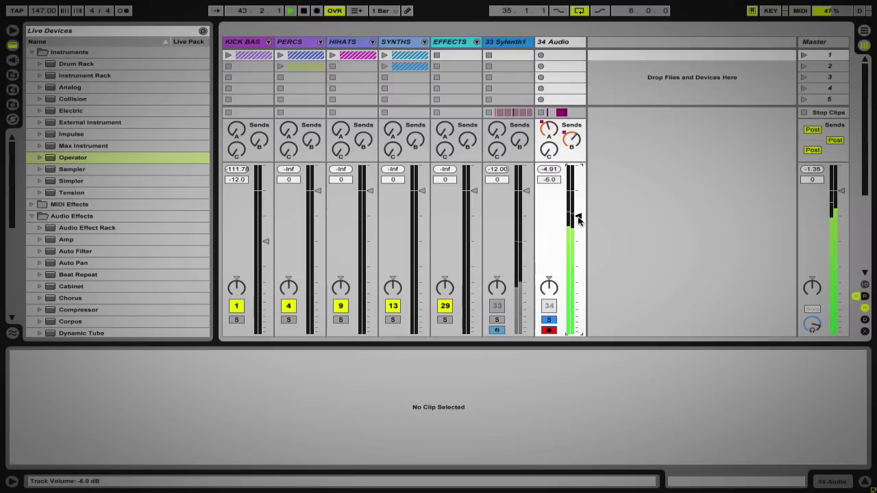
key("Tab")
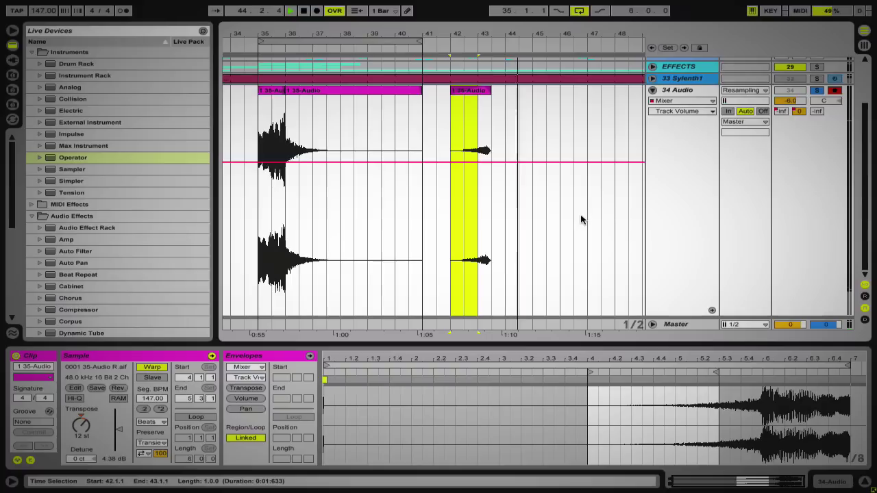
Step: Automate the C-PingPong send to ramp up from 42.3 to 0 dB at 43.3 and audition it from bar 42
left_click(680, 101)
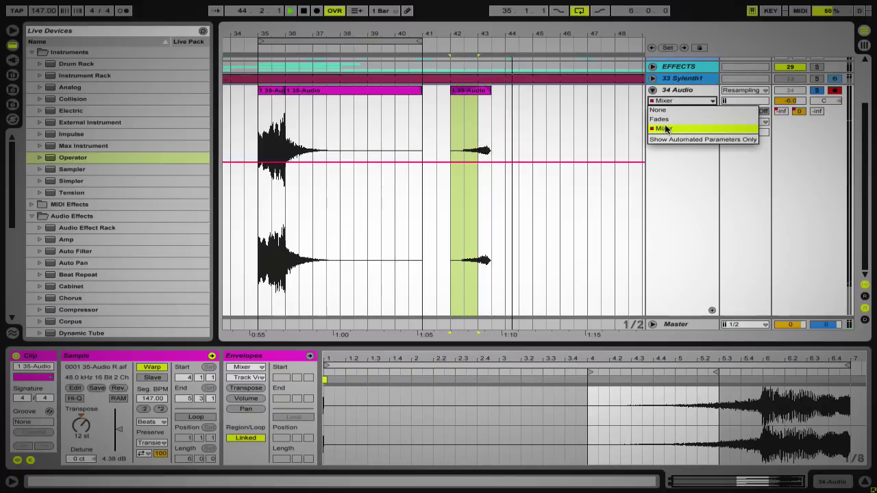
left_click(664, 129)
left_click(682, 111)
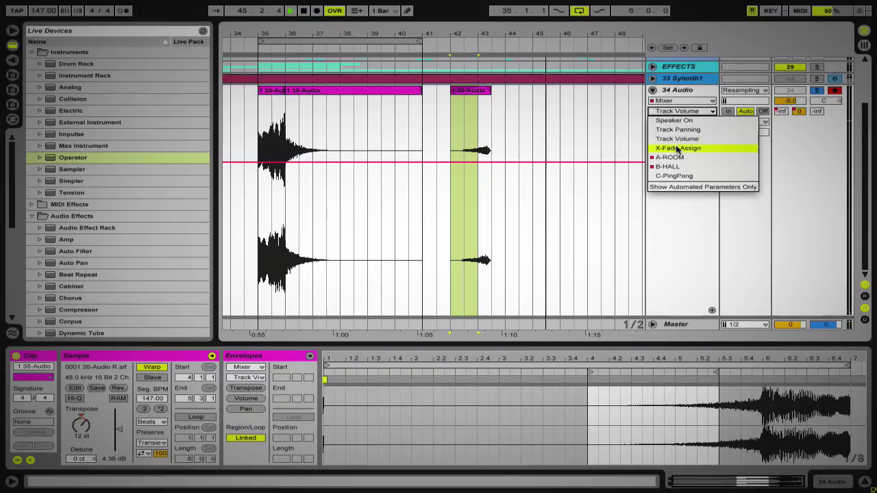
left_click(675, 176)
left_click_drag(476, 173, 488, 178)
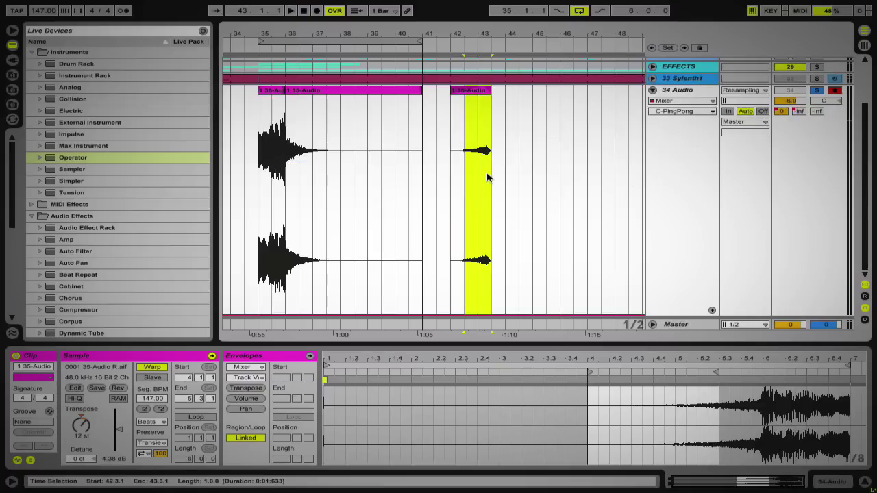
left_click_drag(479, 317, 480, 97)
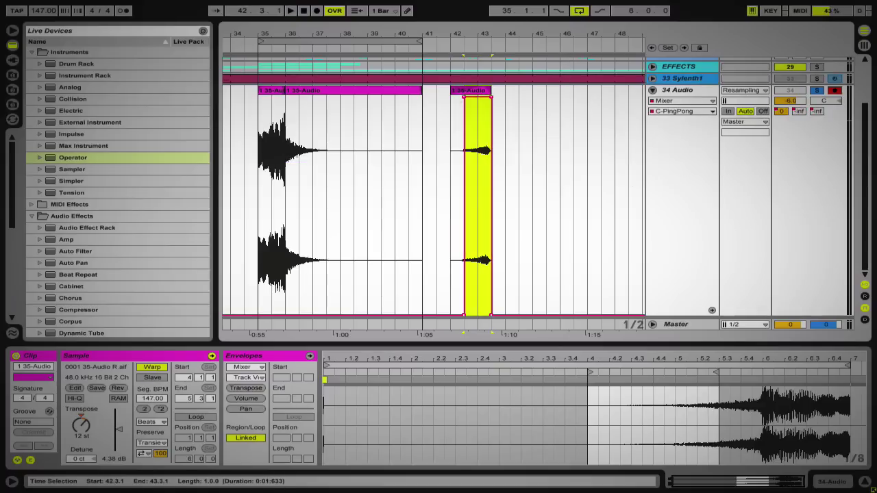
left_click(464, 98)
key("space")
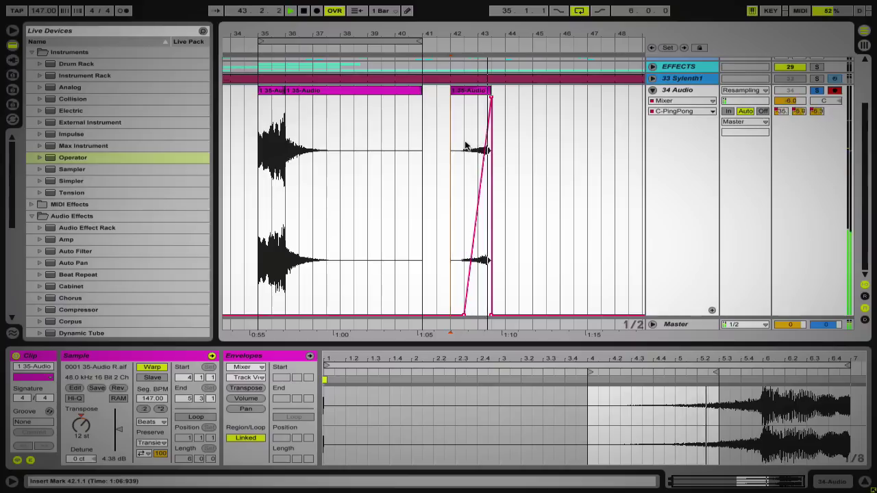
Step: Remove the C-PingPong automation's drop at 43.3, move the start of its ramp to bar 43 and audition the change
mouse_move(491, 313)
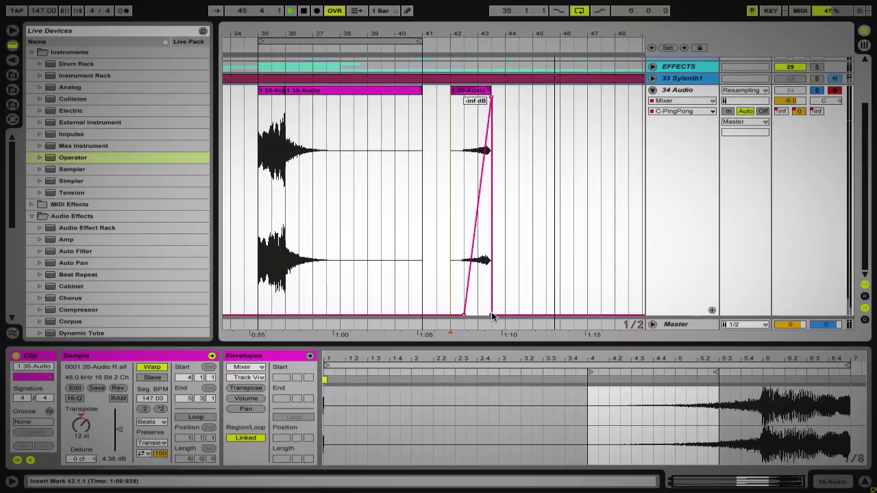
left_click(491, 314)
left_click_drag(464, 315, 479, 315)
key("space")
key("space")
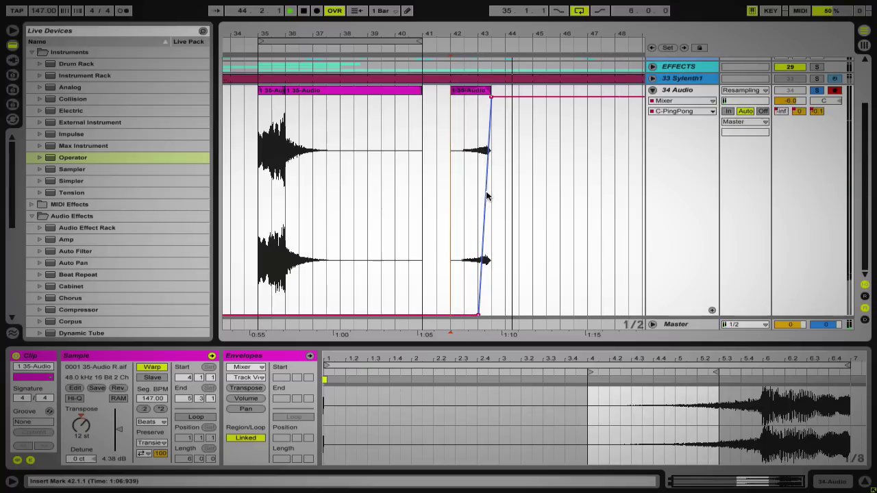
Step: Collapse the 34 Audio track, insert a new audio track below it and set the new track's input to Resampling
left_click(653, 90)
right_click(671, 180)
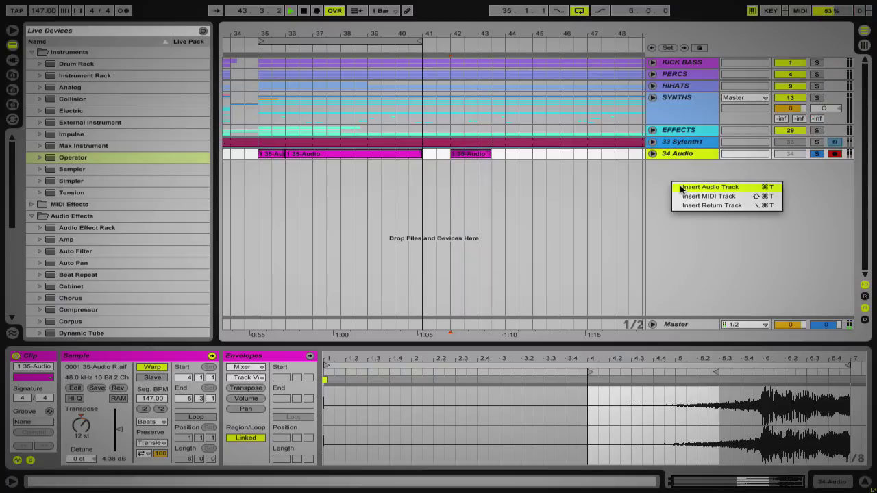
left_click(688, 187)
key("ctrl+t")
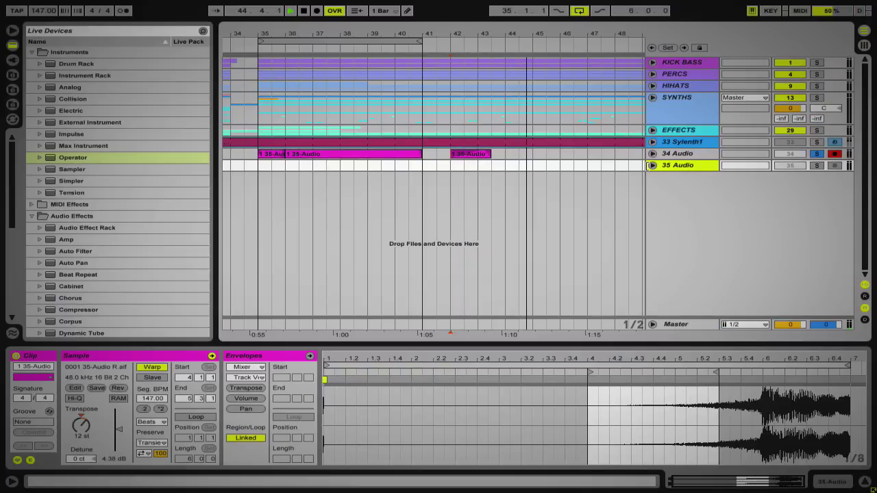
left_click(652, 166)
left_click(730, 165)
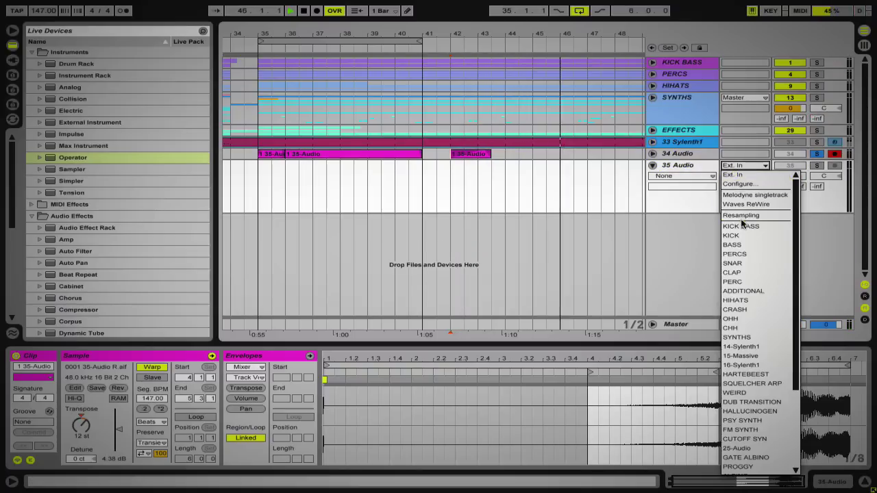
left_click(744, 215)
left_click(739, 169)
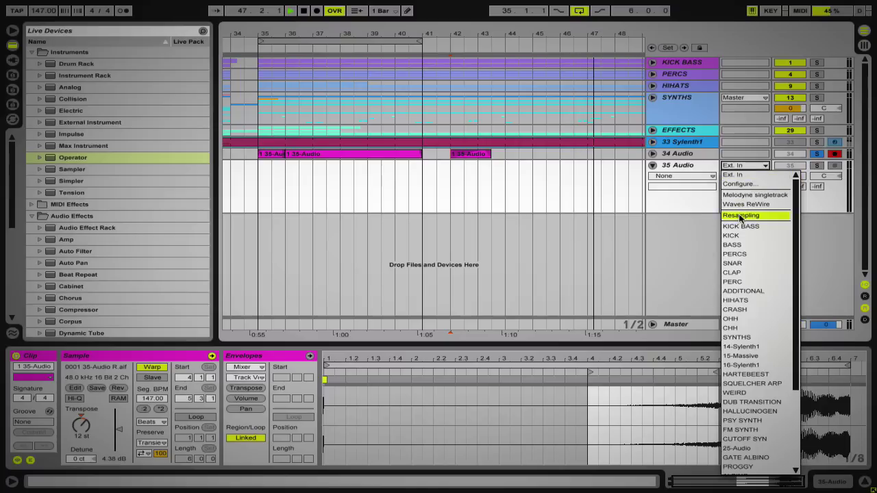
left_click(747, 217)
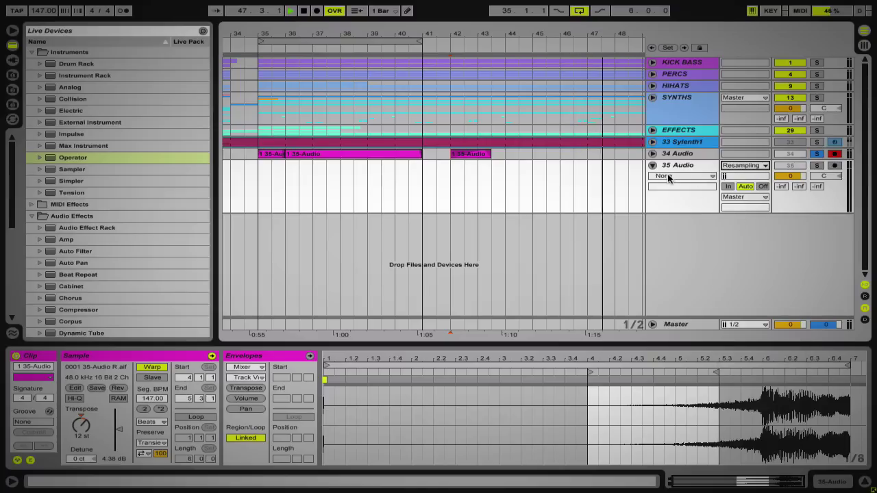
Step: Arm the 35 Audio track and record the processed riser from bar 42 to about bar 48
left_click(834, 166)
left_click(450, 183)
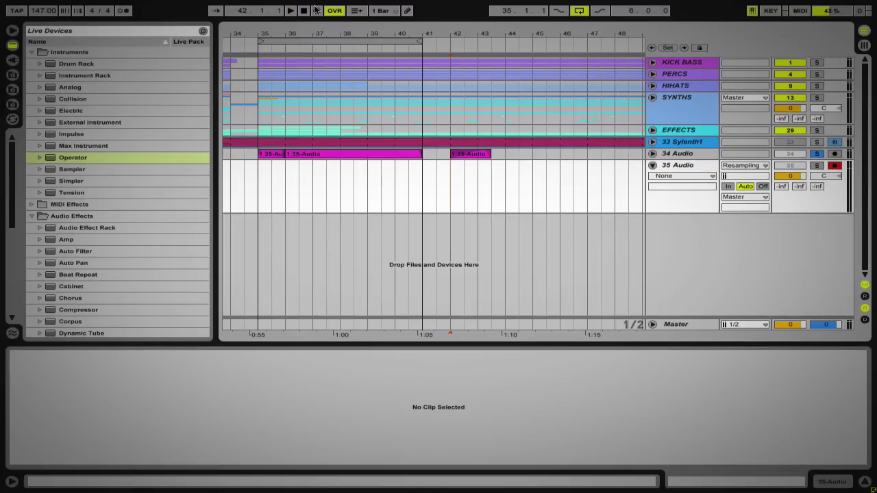
left_click(290, 11)
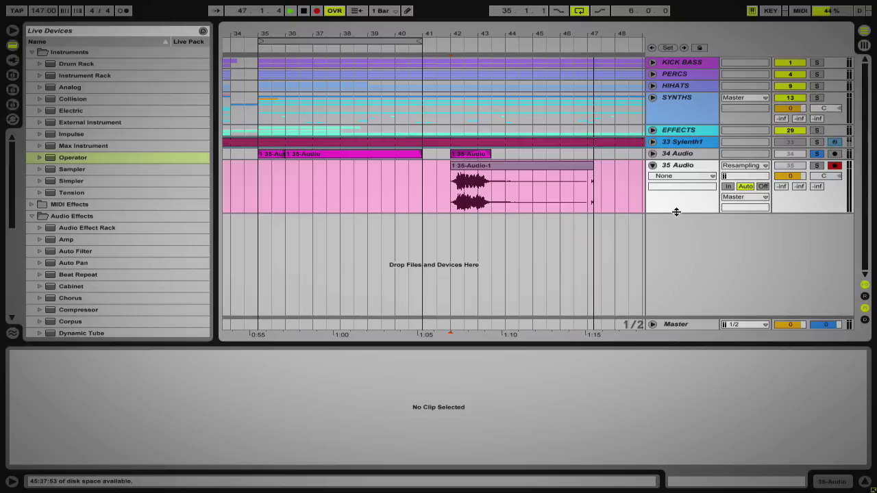
key("space")
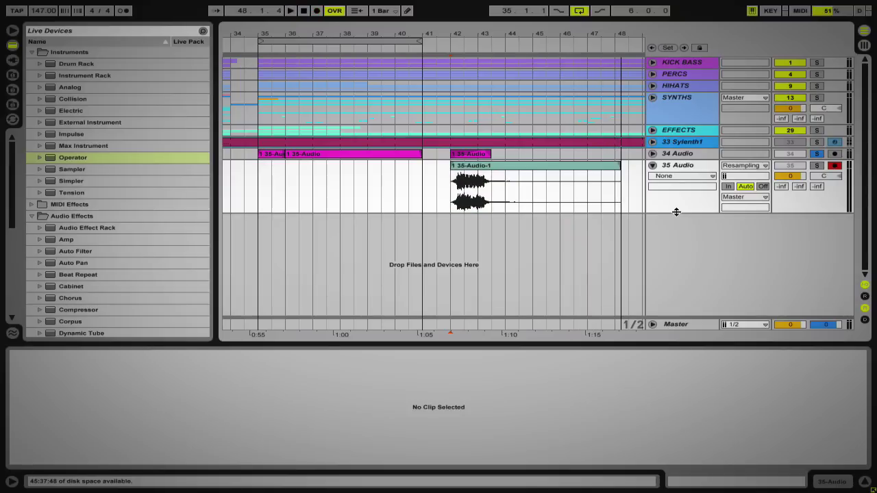
Step: Enlarge the 35 Audio track's height and set the arrangement grid to 1/8
left_click_drag(676, 212, 652, 312)
right_click(500, 208)
left_click(563, 354)
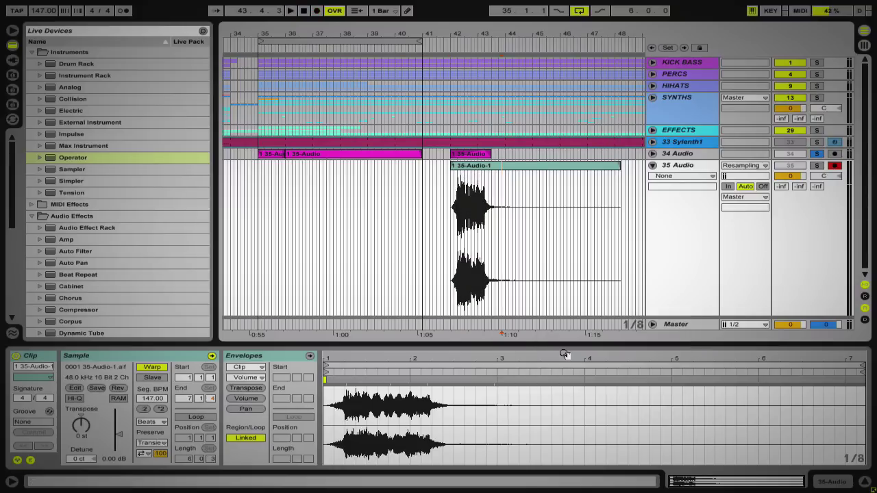
Step: Turn the grid off and split out the short section right after the loud part of the 35 Audio clip, from about 43.1.4 to 43.2.2
left_click_drag(478, 35, 479, 36)
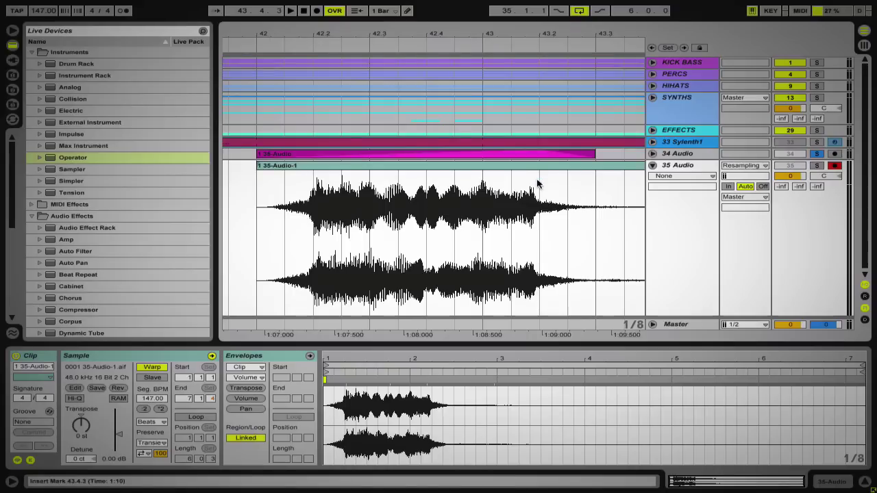
left_click_drag(535, 35, 537, 42)
right_click(544, 228)
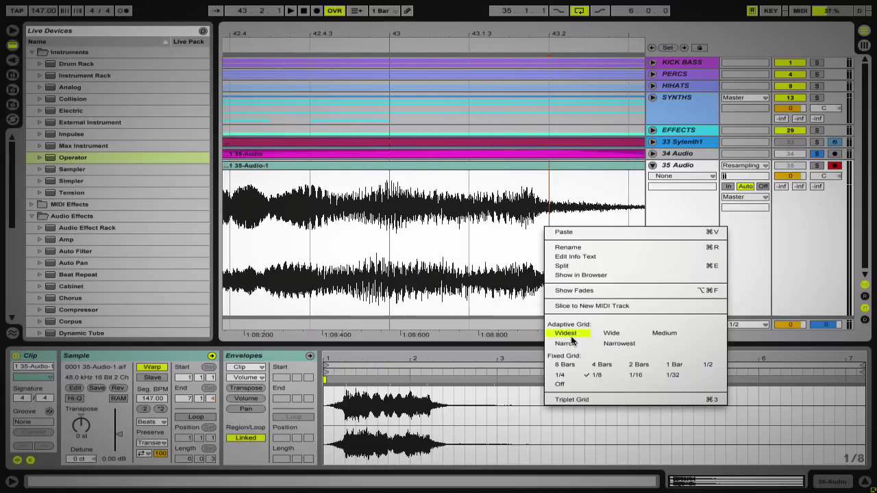
left_click(572, 385)
left_click_drag(535, 211, 613, 213)
left_click_drag(560, 34, 528, 33)
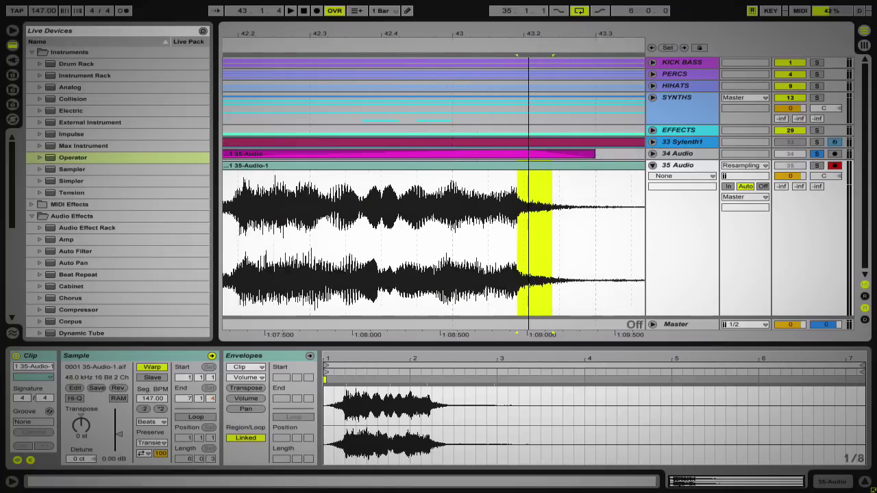
key("ctrl+e")
Step: Raise the split section's clip gain to 4.38 dB and extend its end over the rest of the tail to 48.1.4
double_click(539, 167)
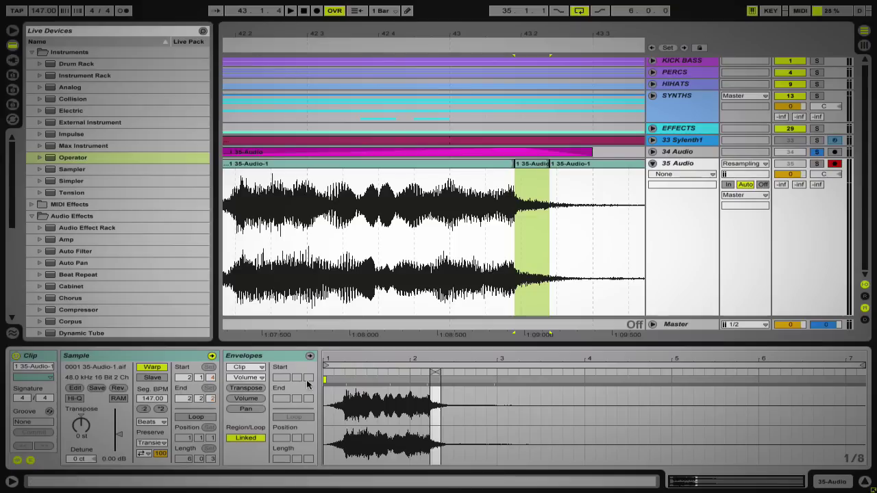
left_click_drag(118, 433, 119, 429)
left_click_drag(567, 41, 355, 6)
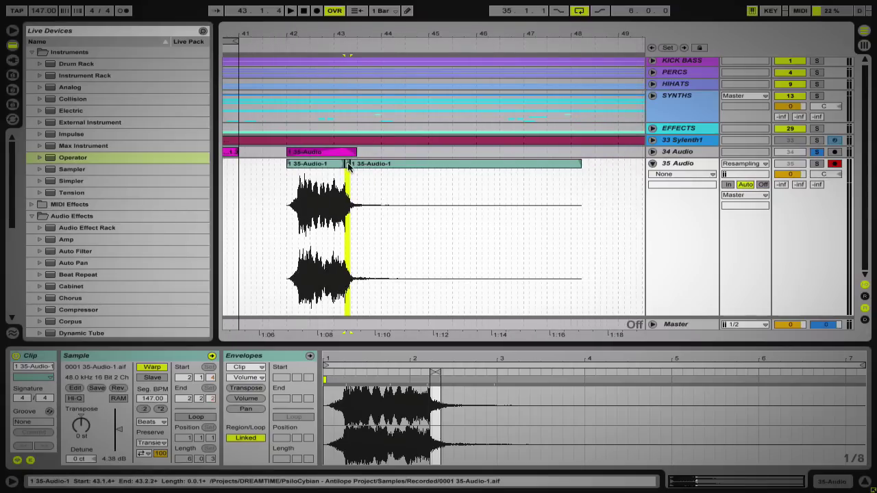
left_click_drag(346, 166, 582, 167)
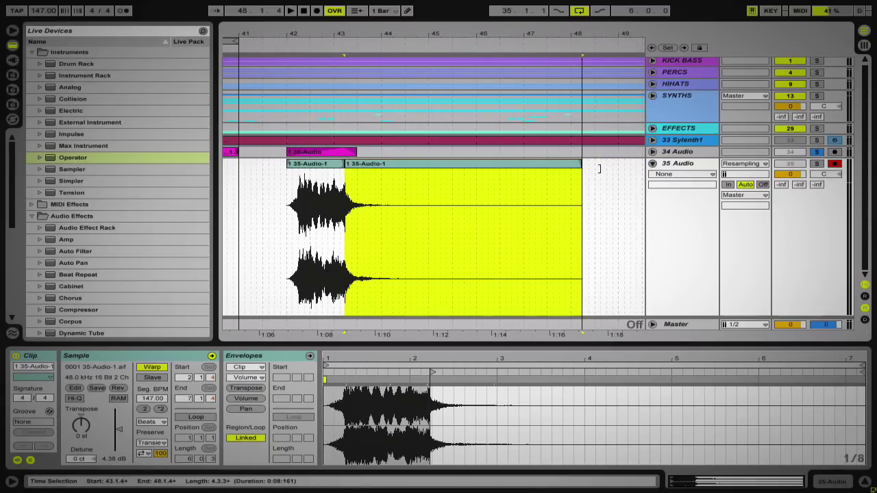
Step: Solo the 35 Audio track and audition the edited recording from bar 42
left_click(288, 202)
key("space")
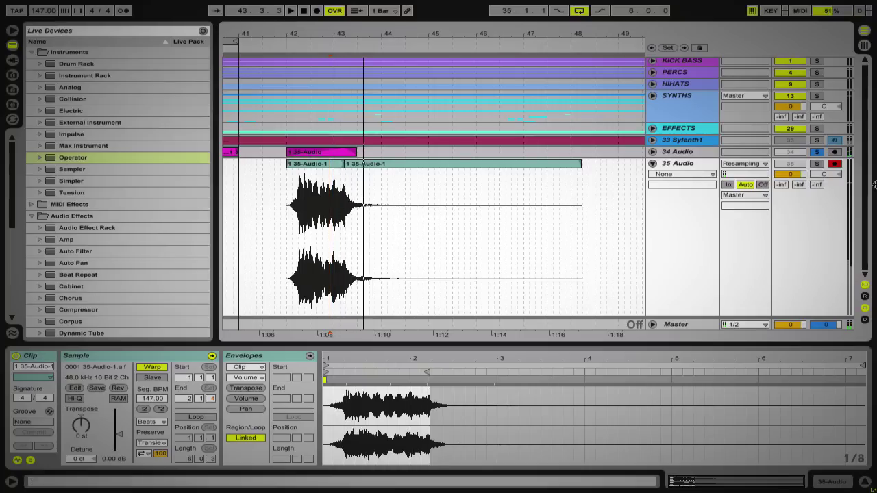
left_click(816, 164)
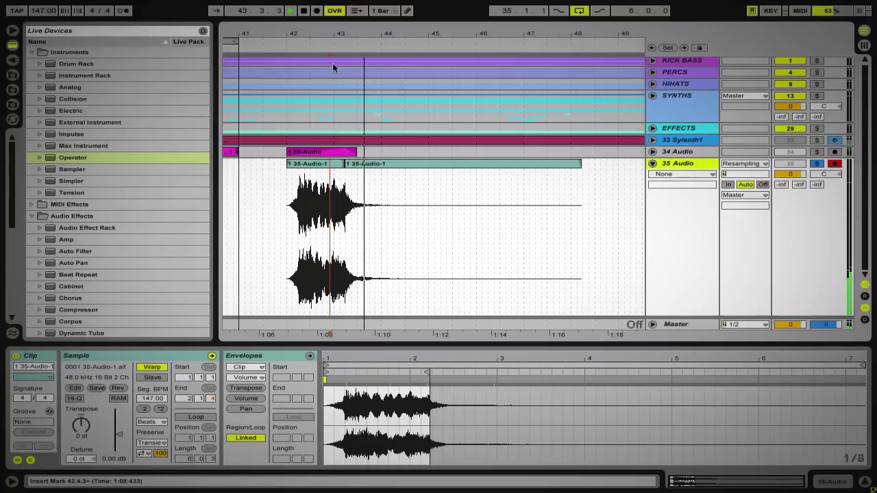
mouse_move(296, 44)
left_mouse_down()
mouse_move(292, 61)
mouse_move(291, 48)
left_mouse_up()
Step: Set the grid to 1/4 and shorten the tail clip on 35 Audio so it ends at bar 46
right_click(388, 245)
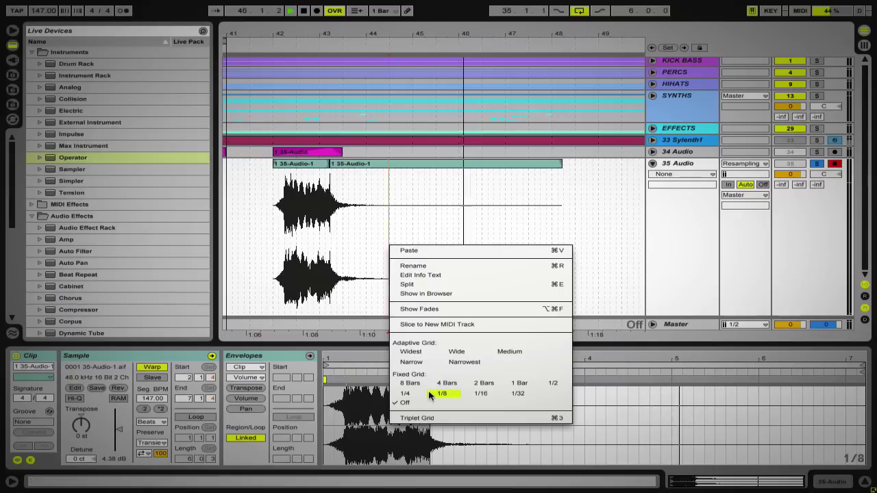
left_click(410, 395)
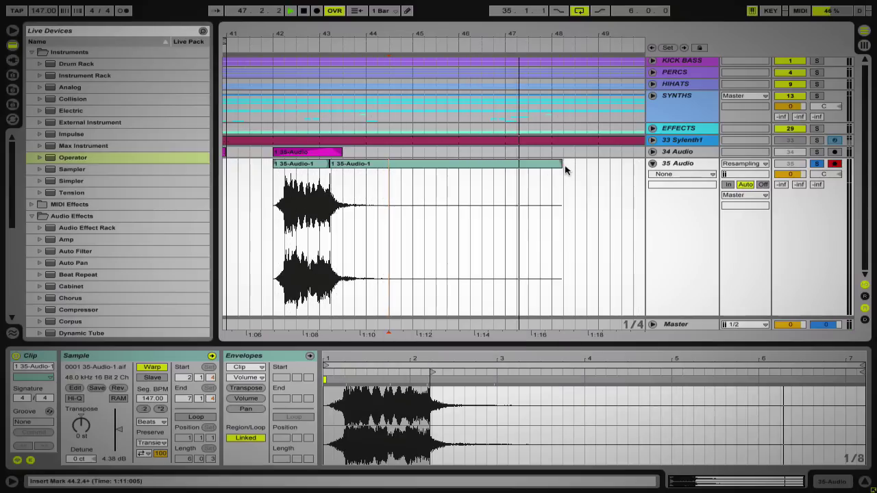
left_click(531, 163)
left_click_drag(531, 163, 465, 173)
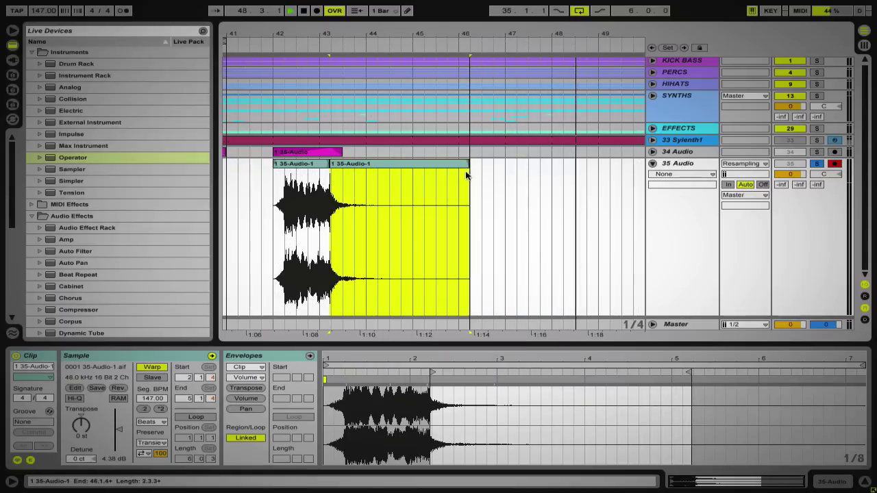
right_click(438, 192)
left_click(456, 172)
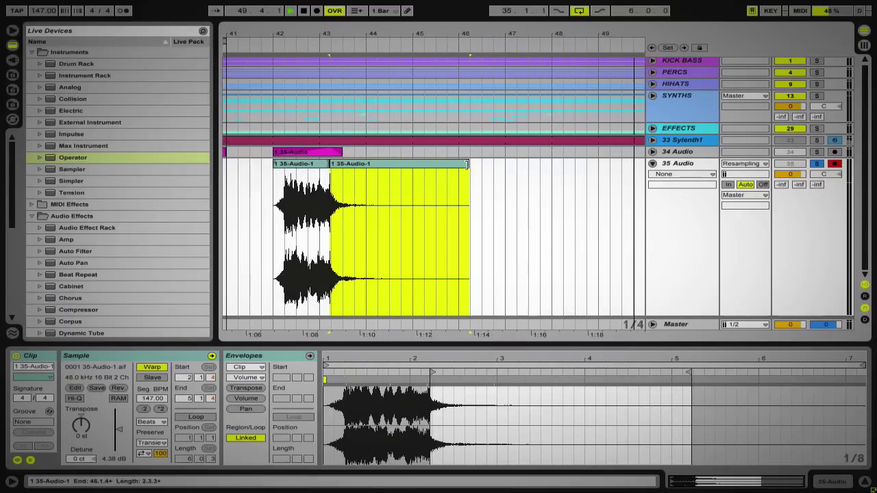
left_click_drag(468, 166, 456, 169)
left_click(422, 196)
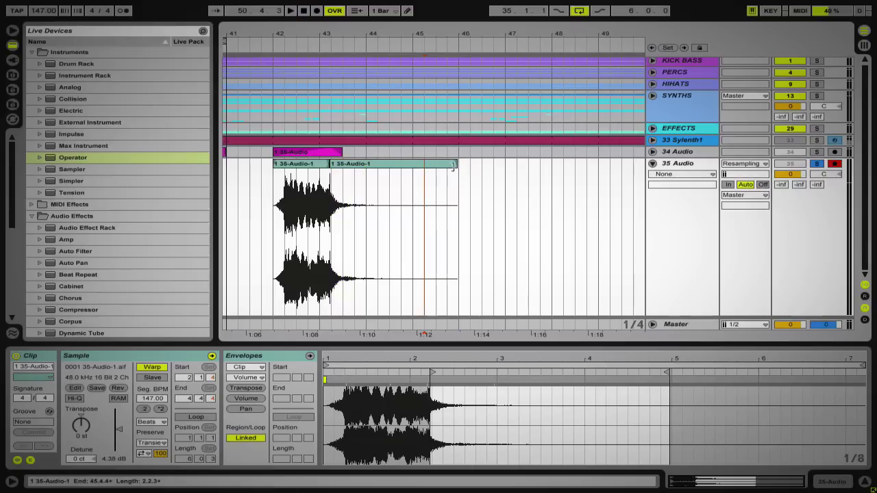
left_click(452, 167)
Step: Set the grid to 2 bars, show the fades and fade the tail clip out from about 43.3 to its end
right_click(411, 197)
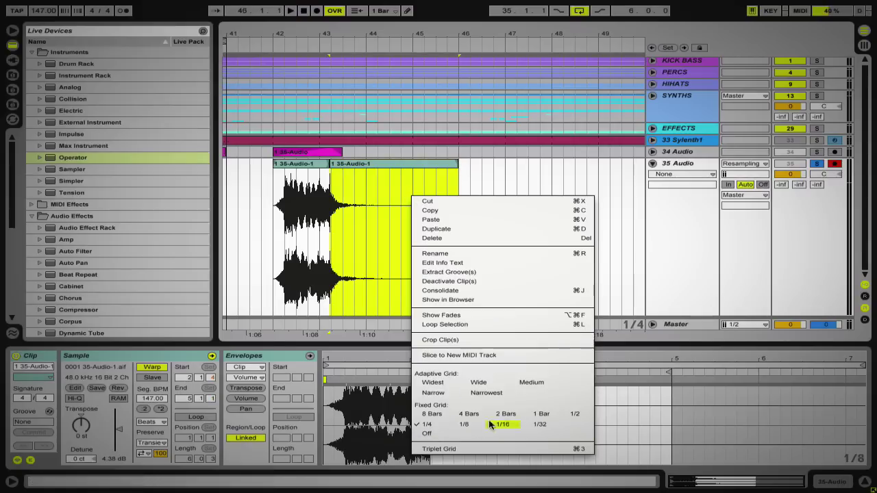
left_click(506, 414)
right_click(413, 233)
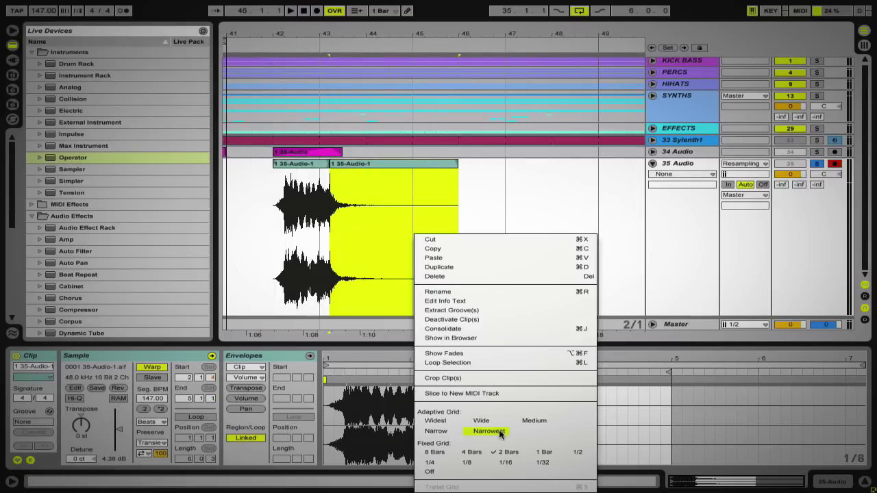
left_click(449, 362)
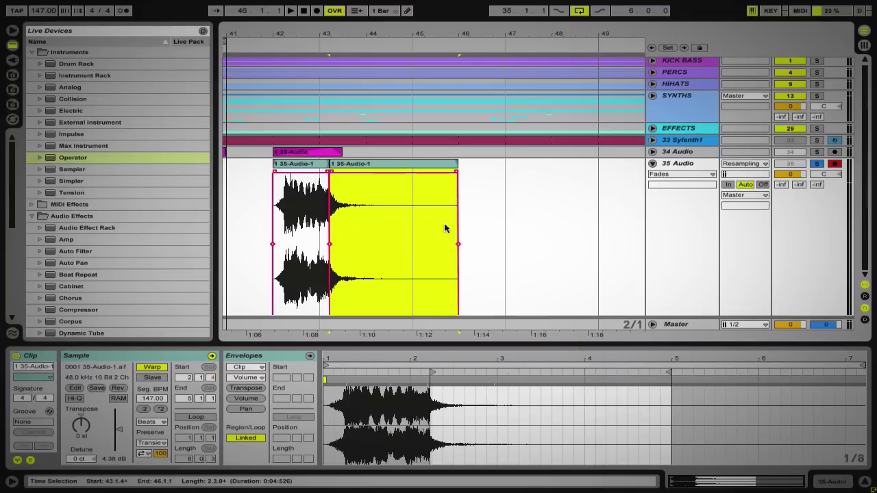
left_click_drag(456, 174, 349, 180)
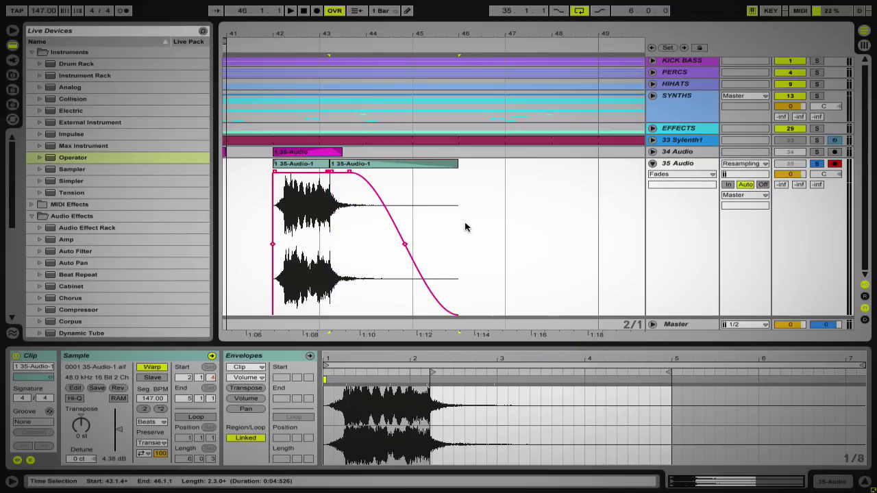
Step: Consolidate the 35 Audio clips from bar 42 to 46 into one clip and rename it FX 1
left_click_drag(465, 227, 279, 234)
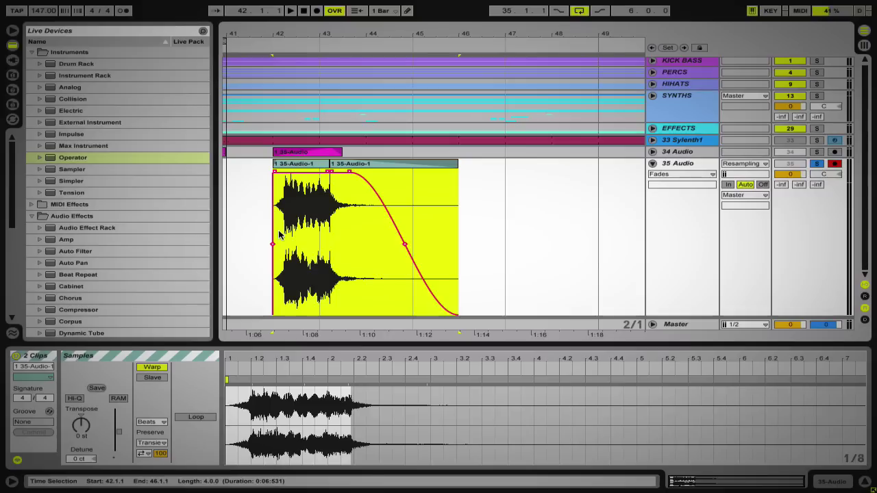
key("ctrl+j")
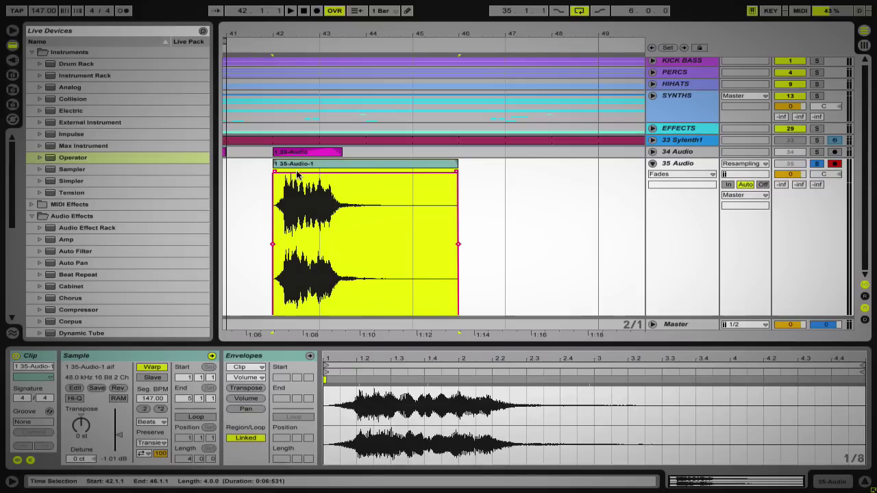
right_click(298, 175)
left_click(319, 225)
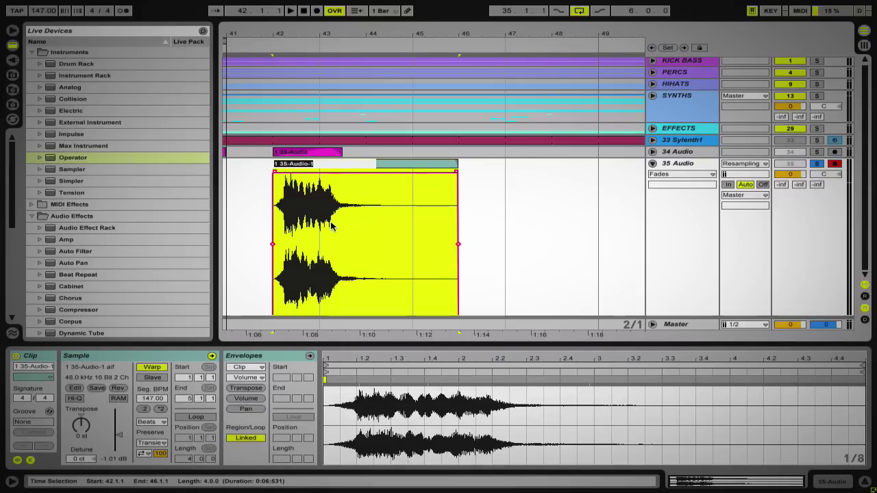
key("Return")
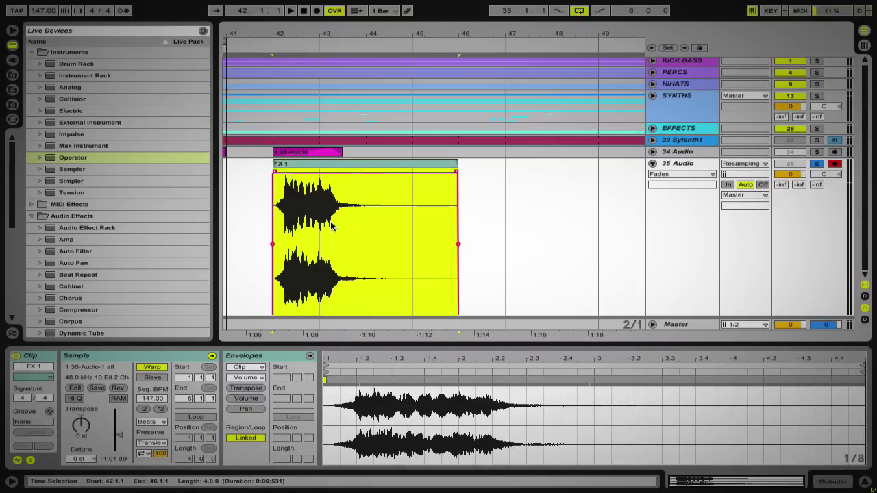
Step: Collapse the 35 Audio track, audition the FX 1 clip and move it to start at bar 45
left_click(651, 164)
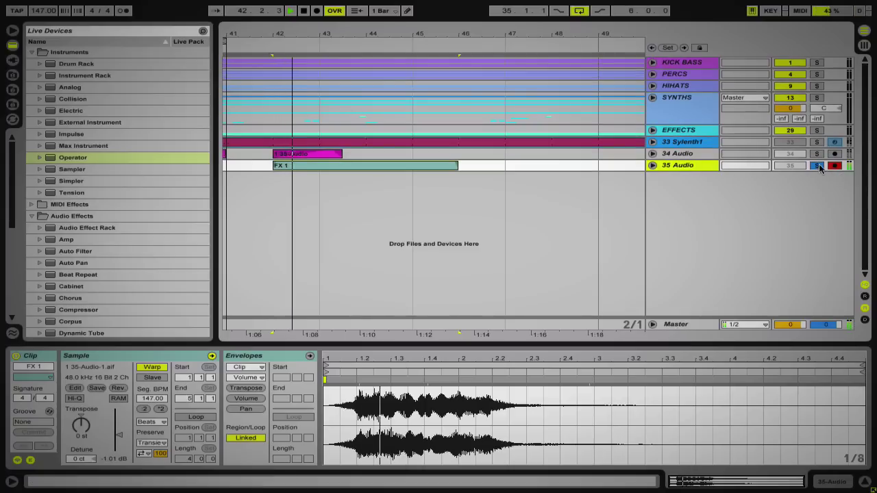
left_click_drag(430, 30, 424, 5)
key("space")
left_click_drag(402, 166, 444, 169)
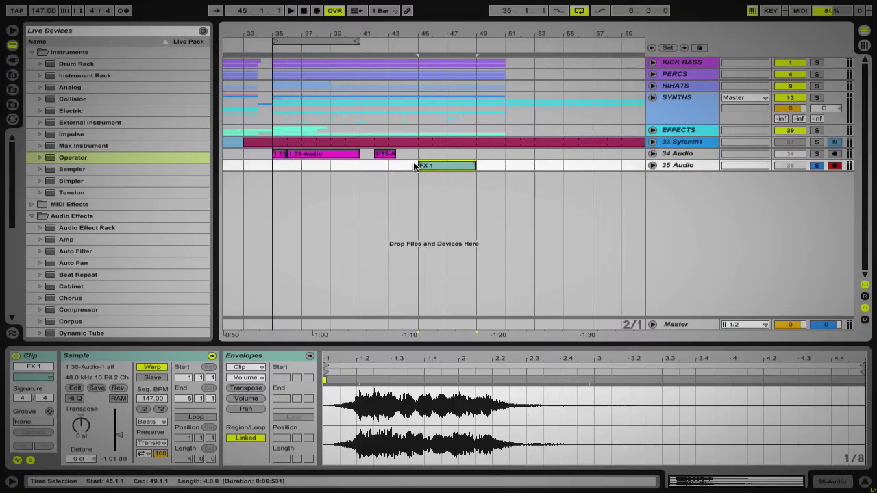
Step: Lower the 35 Audio track volume to -15.0 dB in the mixer while comparing it with KICK BASS and the full mix, then return to the arrangement
key("Tab")
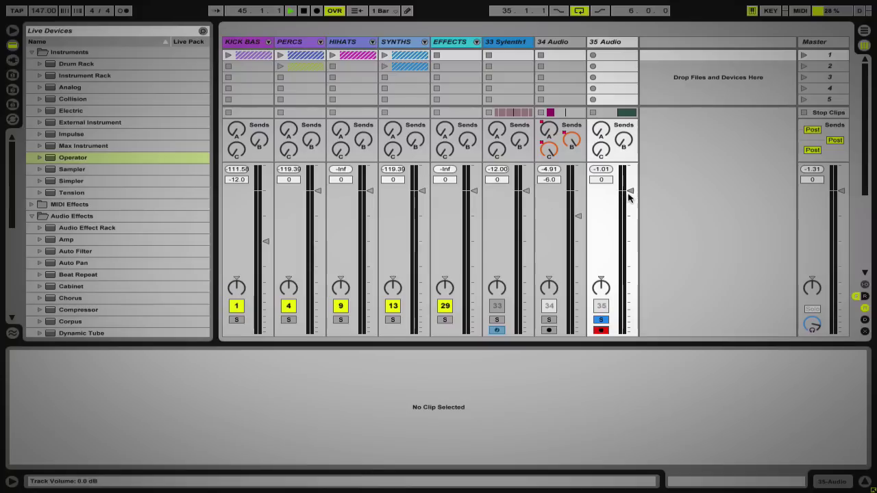
left_click_drag(628, 197, 629, 220)
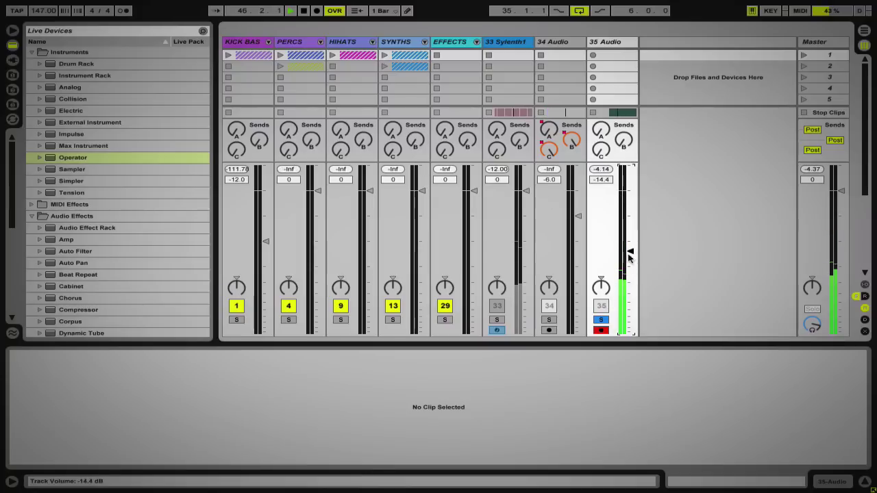
left_click(236, 320)
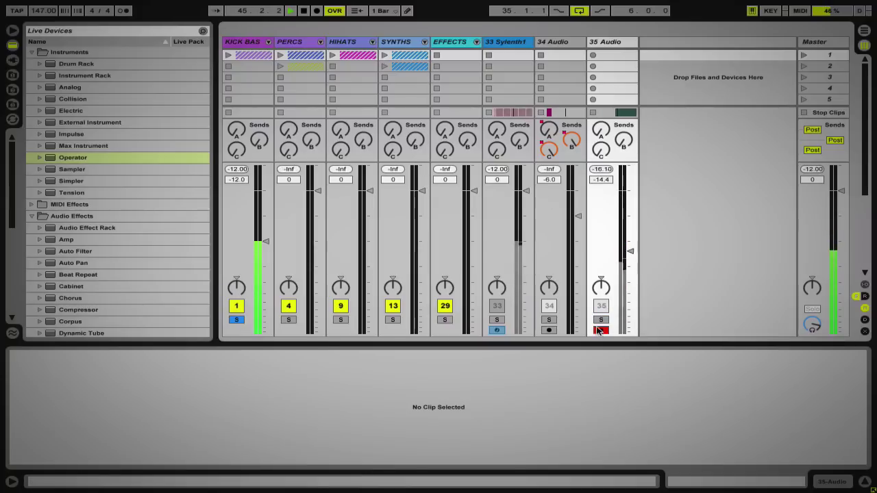
key("space")
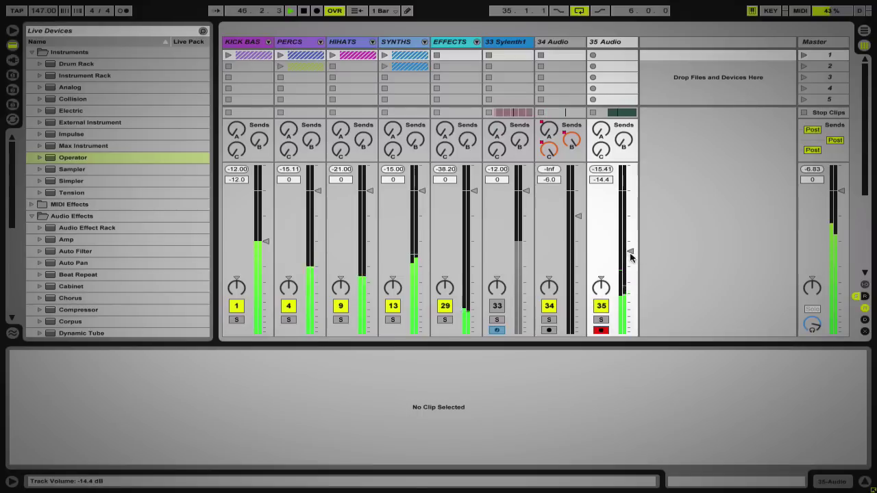
left_click_drag(626, 252, 626, 255)
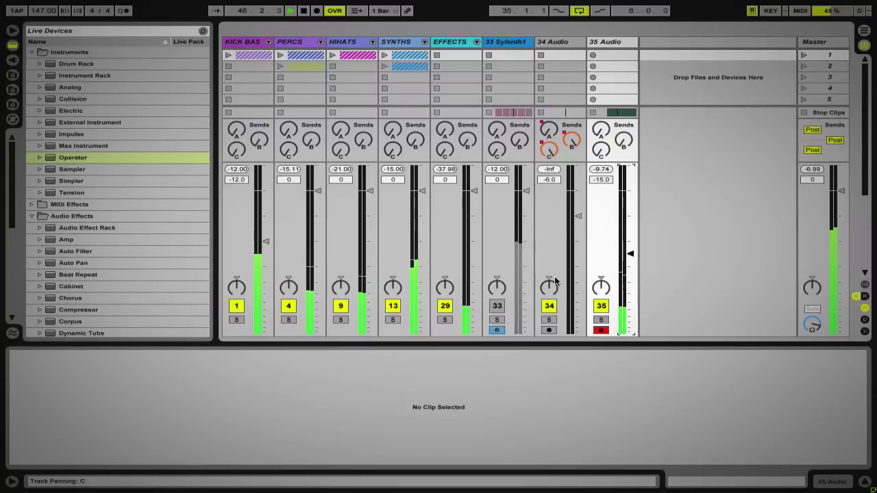
key("Tab")
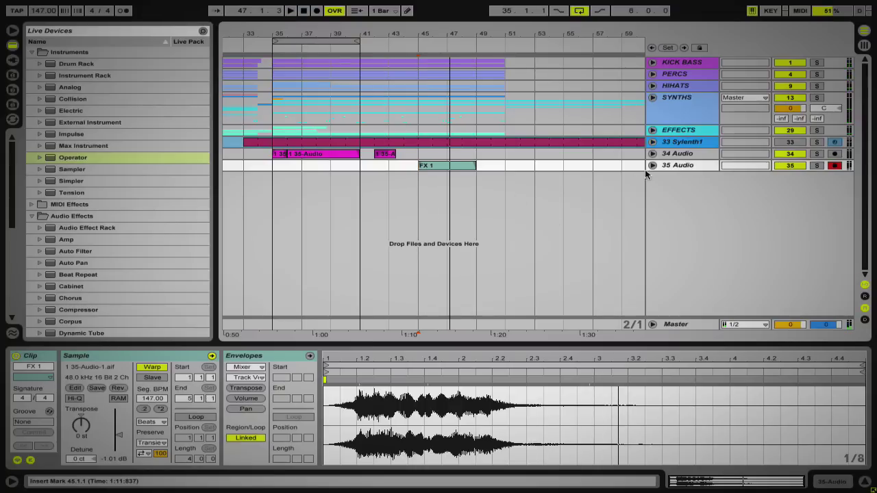
Step: Solo and unfold the 34 Audio track and play it from bar 35
left_click(269, 158)
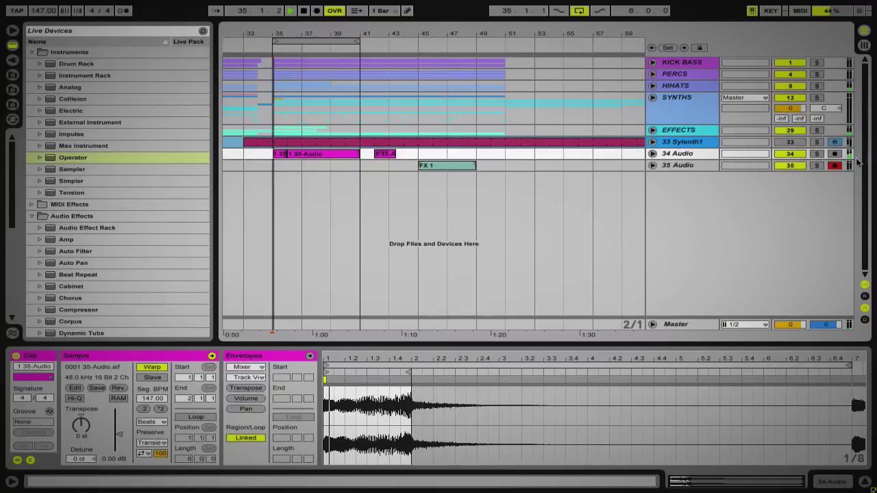
left_click(816, 154)
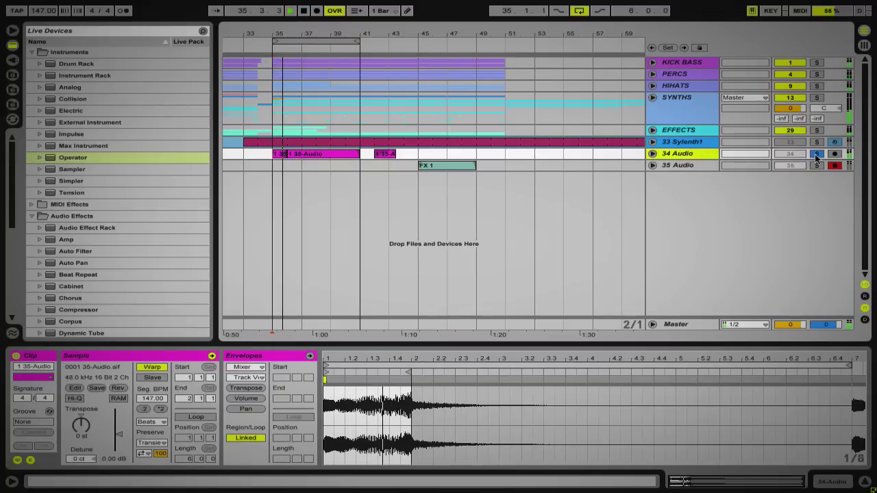
left_click(651, 154)
left_click(272, 55)
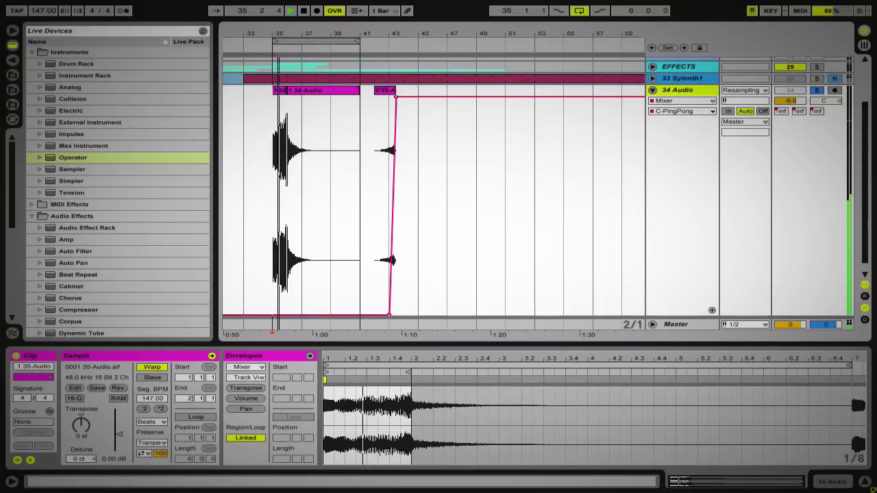
Step: Reverse the one-bar 34 Audio clip that starts at bar 35
left_click_drag(279, 34, 276, 101)
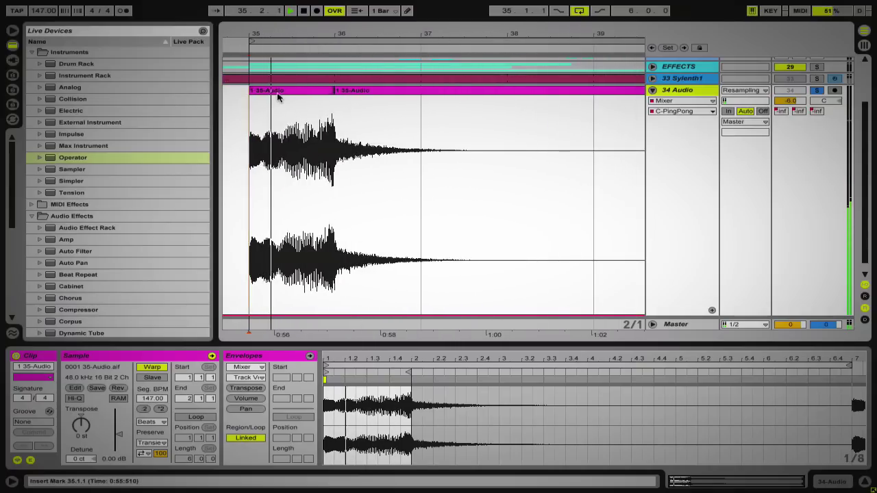
left_click(281, 91)
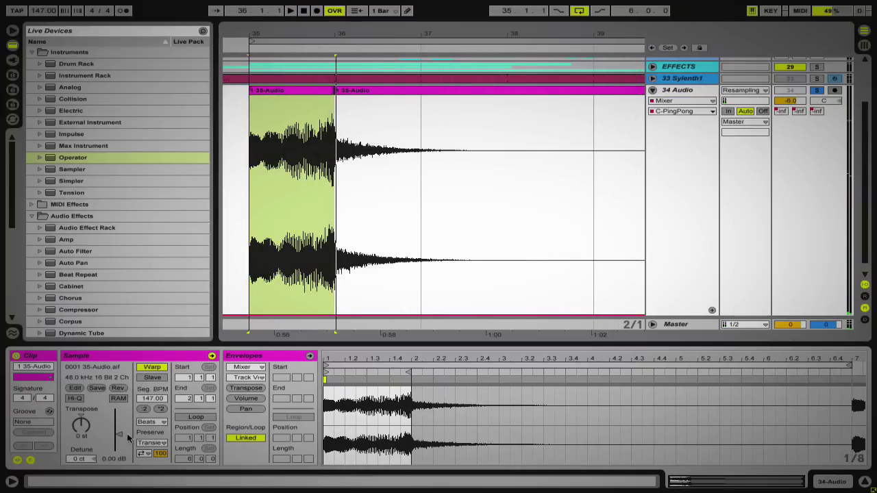
key("space")
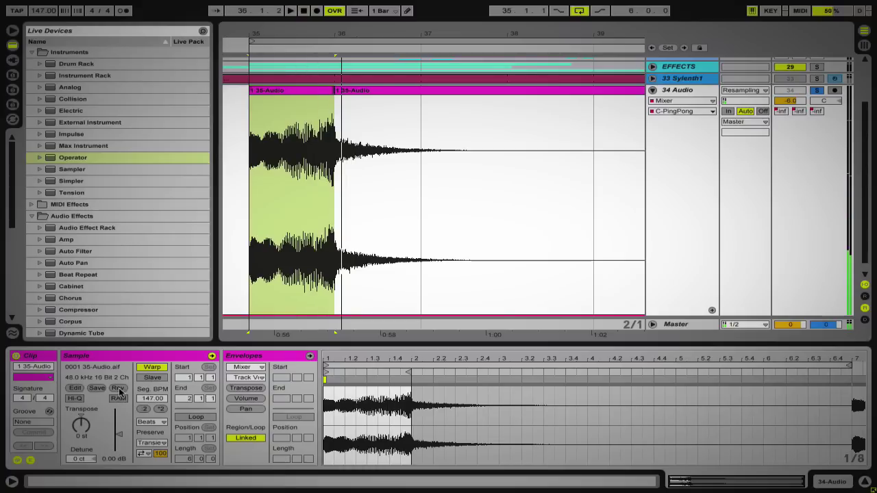
left_click(118, 388)
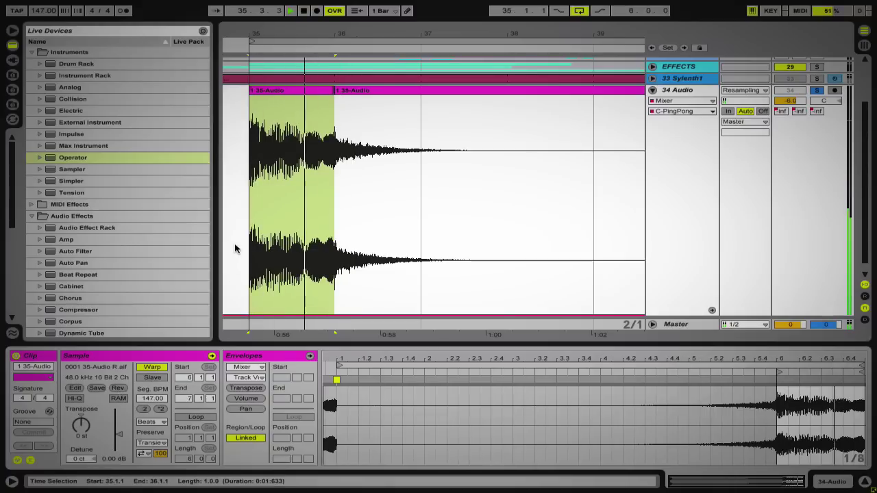
Step: Show the fades and give the reversed clip a curved fade-in across its full length from bar 35 to 36
right_click(276, 157)
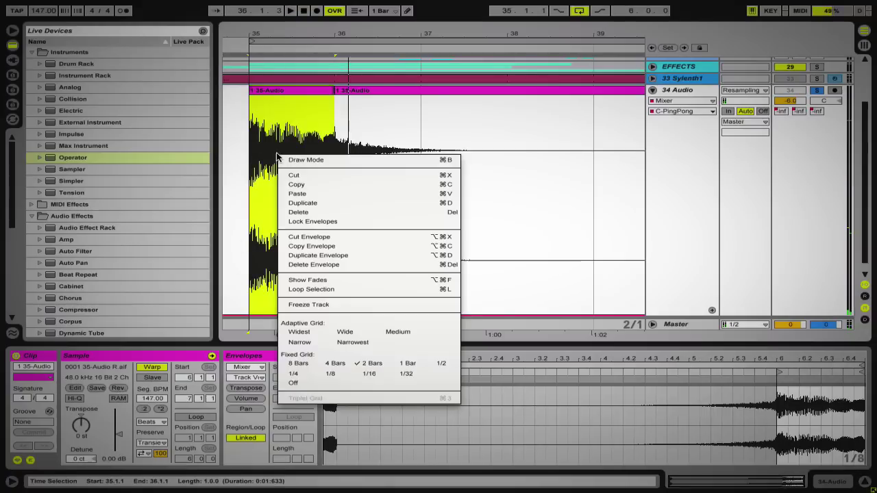
left_click(310, 279)
left_click_drag(251, 103, 343, 118)
left_click_drag(288, 206, 302, 217)
key("space")
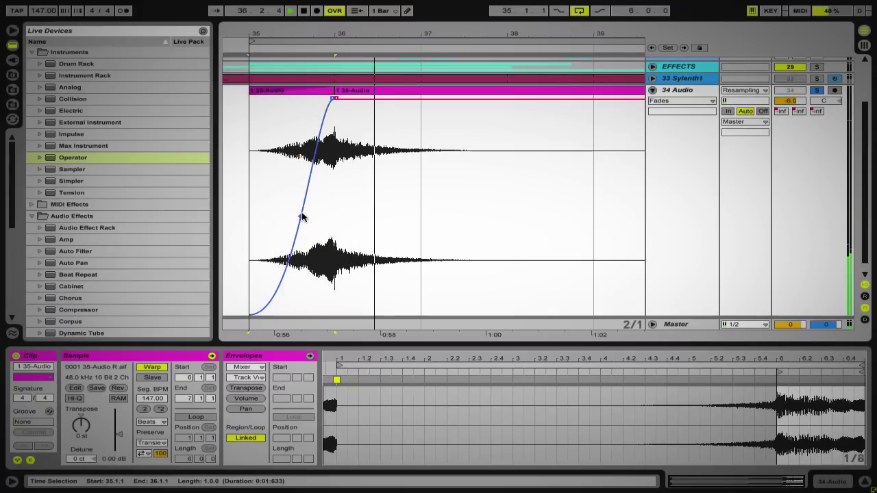
Step: Audition the transition from the faded reversed clip into the tail clip several times from bar 35
left_click(352, 91)
left_click(86, 426)
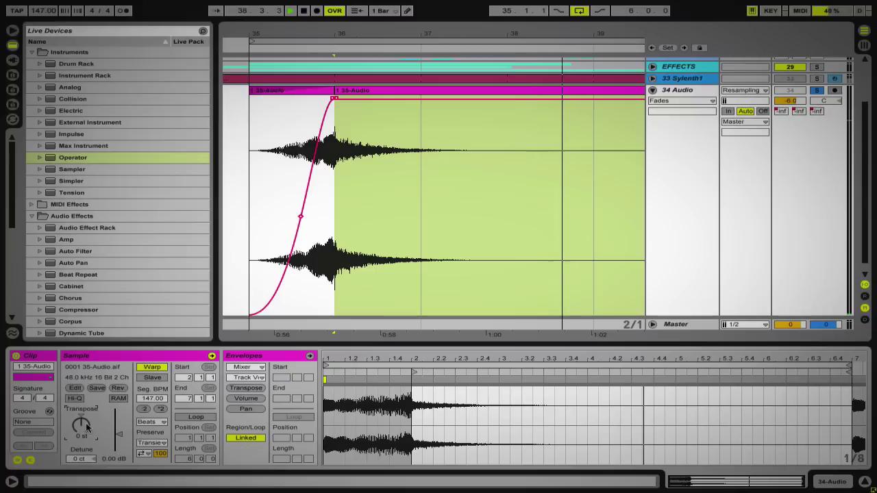
left_click(255, 152)
key("space")
key("space")
left_click(300, 217)
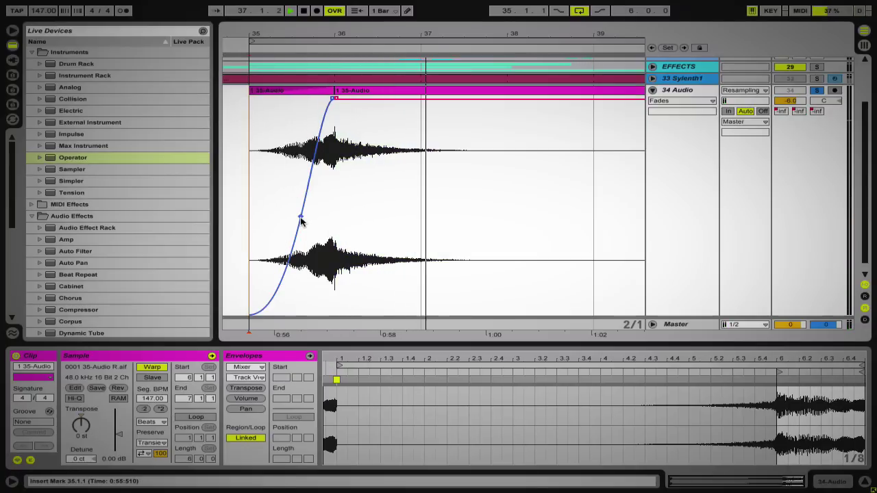
key("space")
key("space")
Step: Raise the gain of the tail clip starting at bar 36 to 3.13 dB and replay from bar 35
left_click(345, 90)
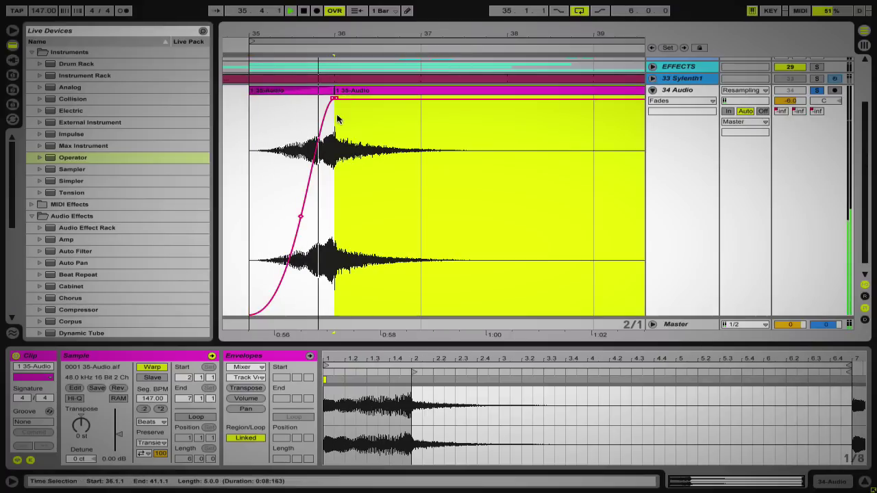
left_click_drag(120, 438, 120, 432)
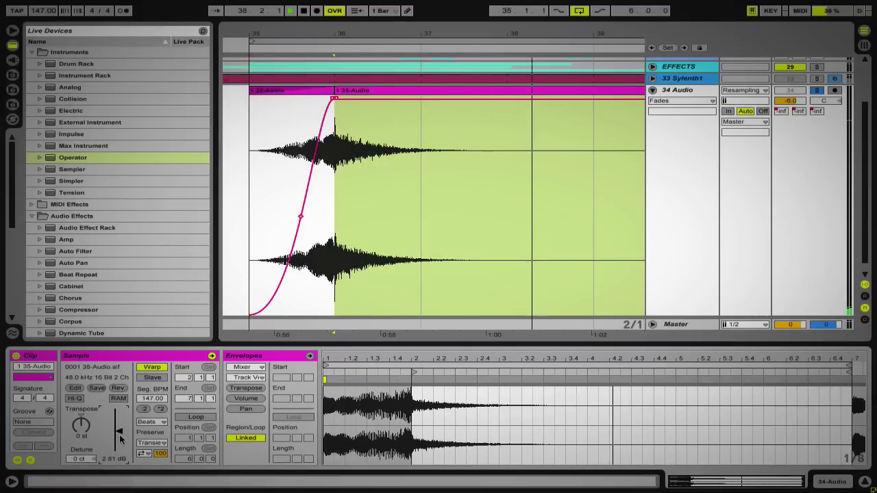
left_click(252, 200)
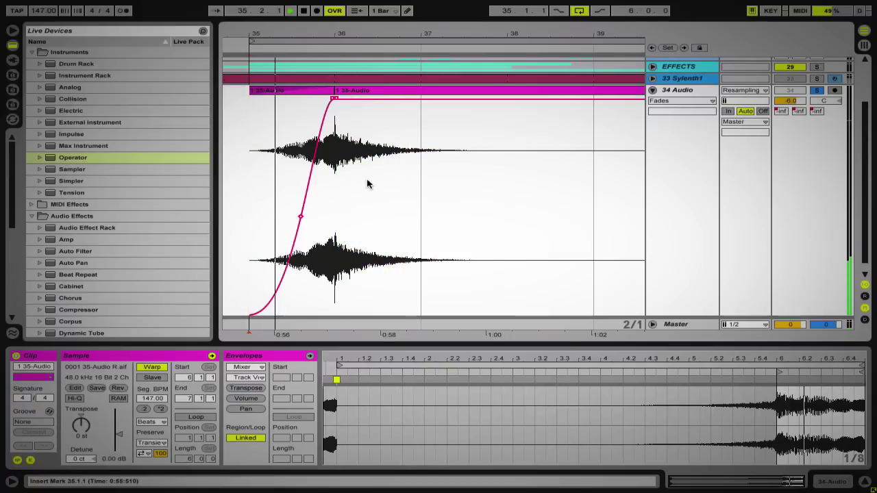
Step: Reshape the reversed clip's fade-in curve for a slightly later rise while listening with the 34 Audio solo off
left_click_drag(300, 217, 313, 229)
left_click(816, 91)
key("space")
key("space")
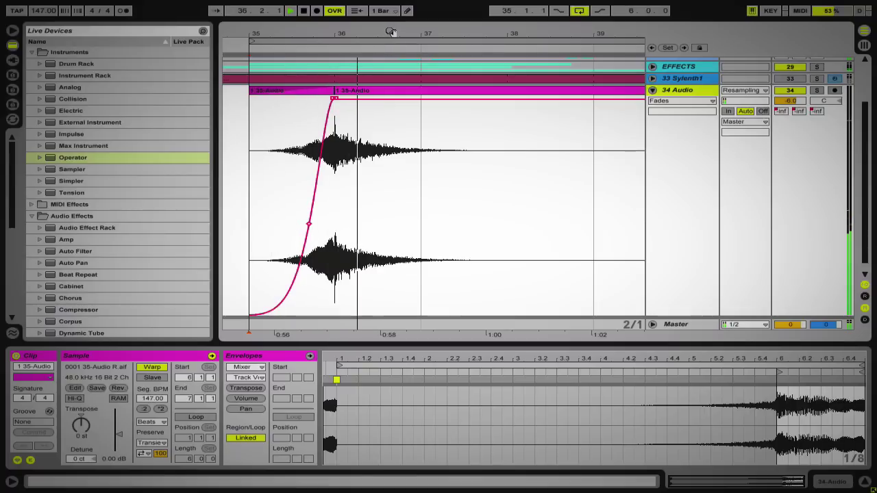
left_click_drag(390, 32, 390, 22)
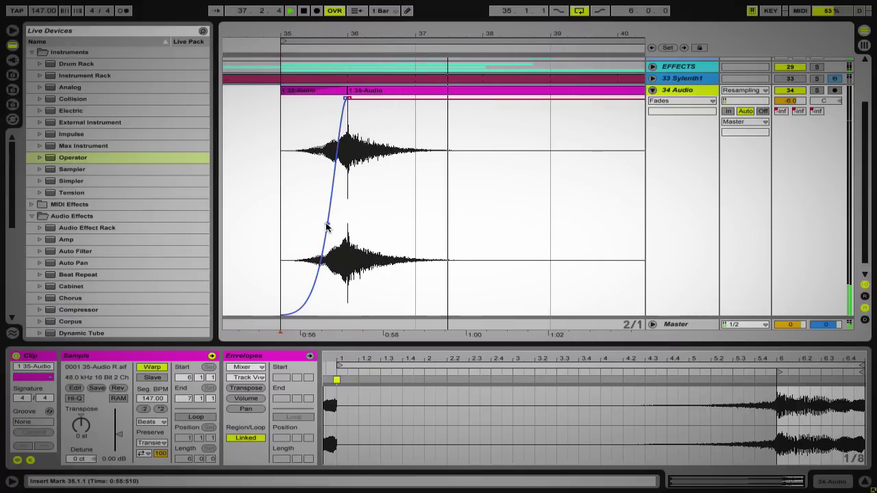
left_click_drag(326, 224, 323, 220)
Step: Solo 34 Audio, transpose the tail clip at bar 36 to 12 st and set its warp mode to Texture after trying Complex
left_click(358, 91)
key("space")
key("space")
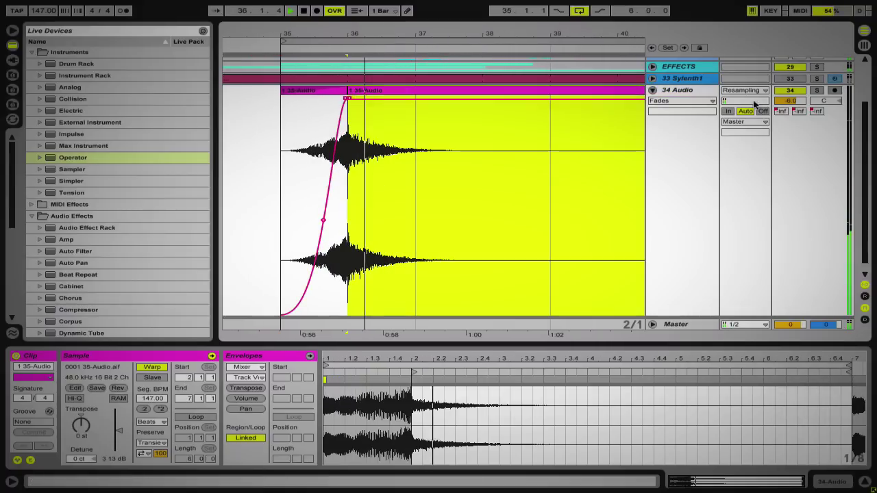
left_click(817, 90)
key("space")
key("space")
key("space")
key("space")
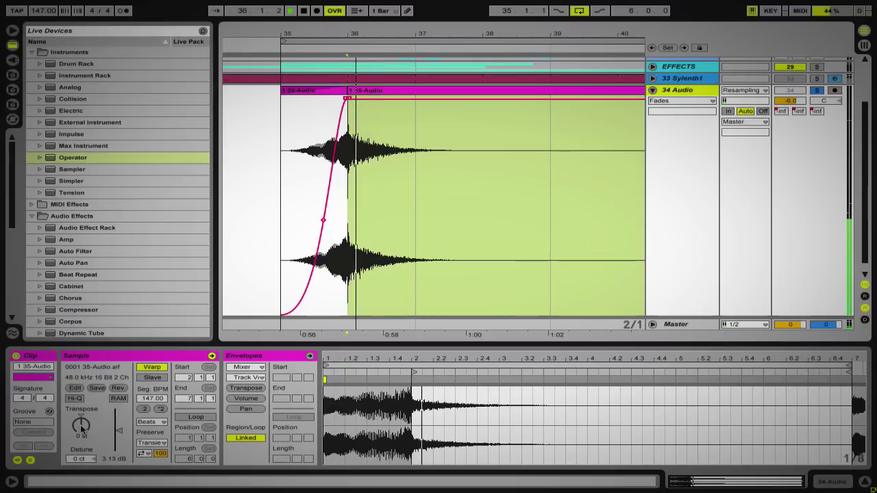
left_click(151, 421)
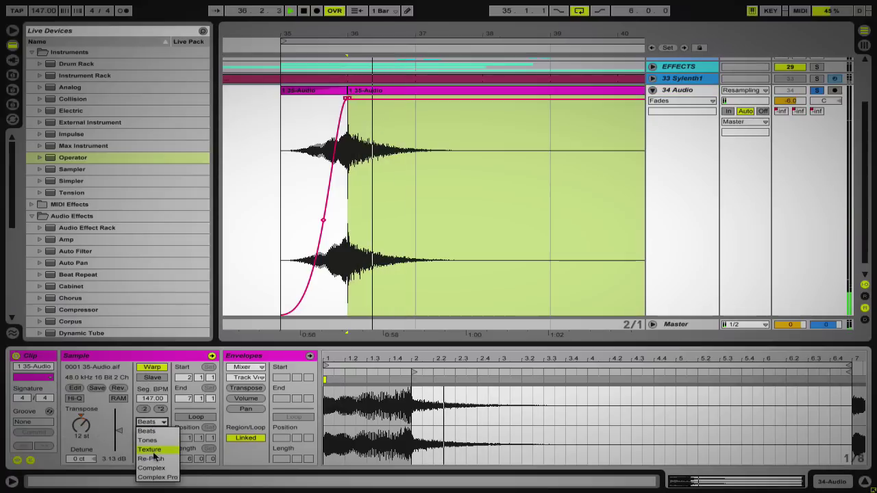
left_click(157, 453)
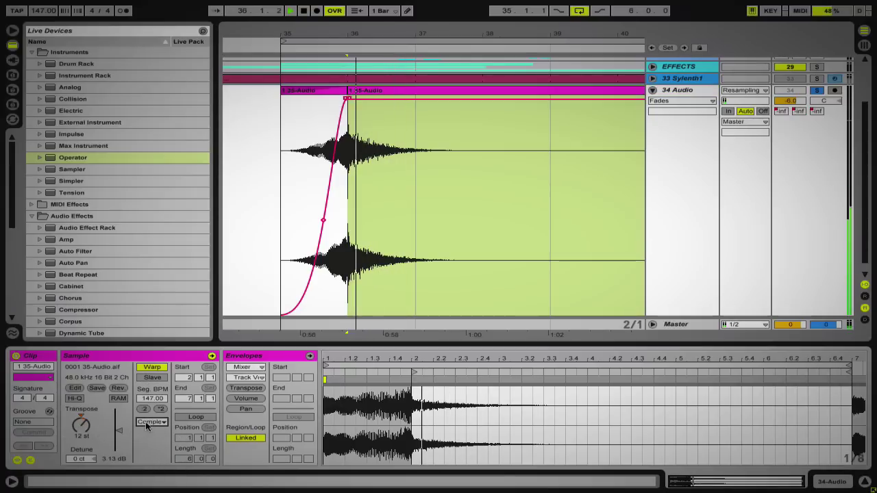
left_click(151, 421)
left_click(147, 443)
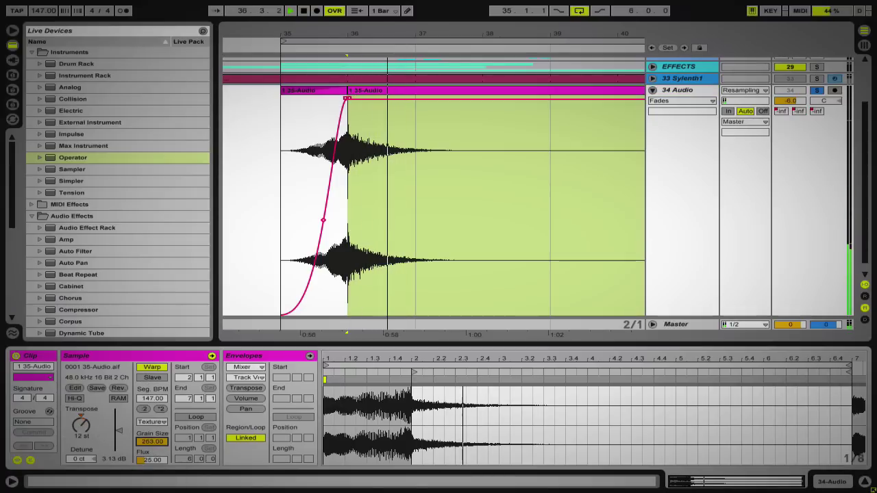
Step: Set the tail clip's grain size to 138.62 and flux to 100.00, and check it in the full mix with solo off
left_click(146, 460)
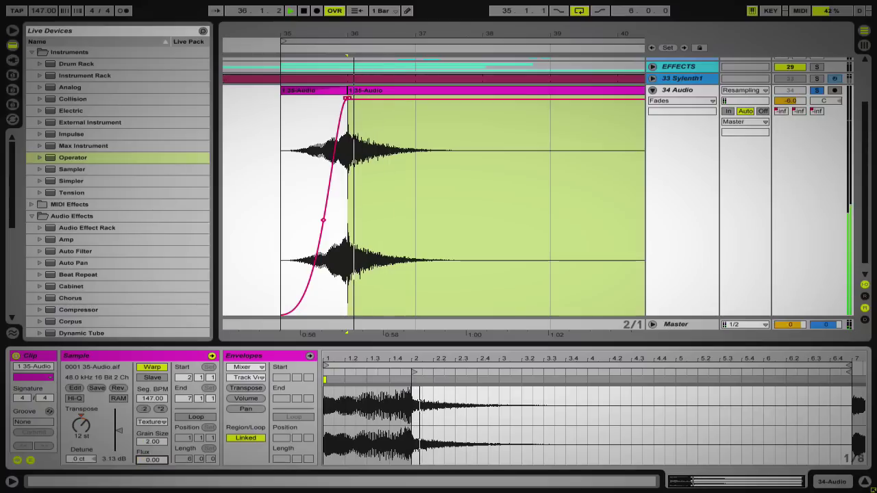
left_click_drag(151, 459, 152, 391)
key("space")
key("space")
left_click_drag(152, 441, 152, 427)
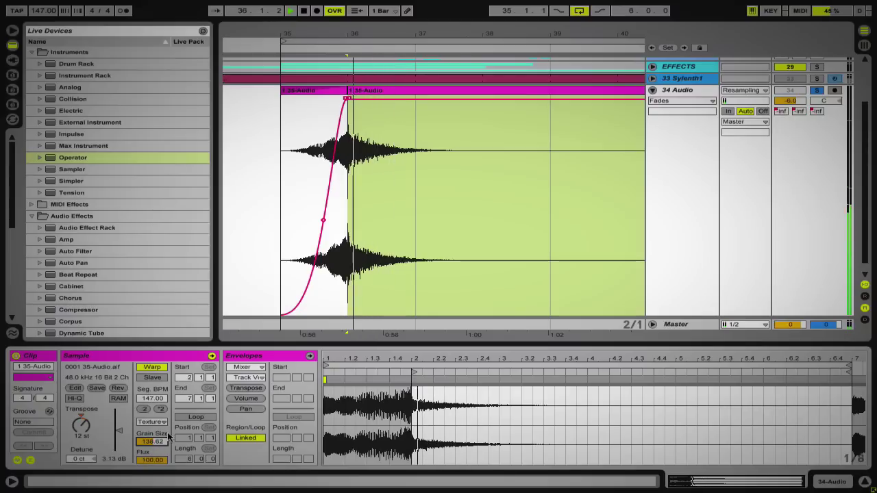
left_click(817, 90)
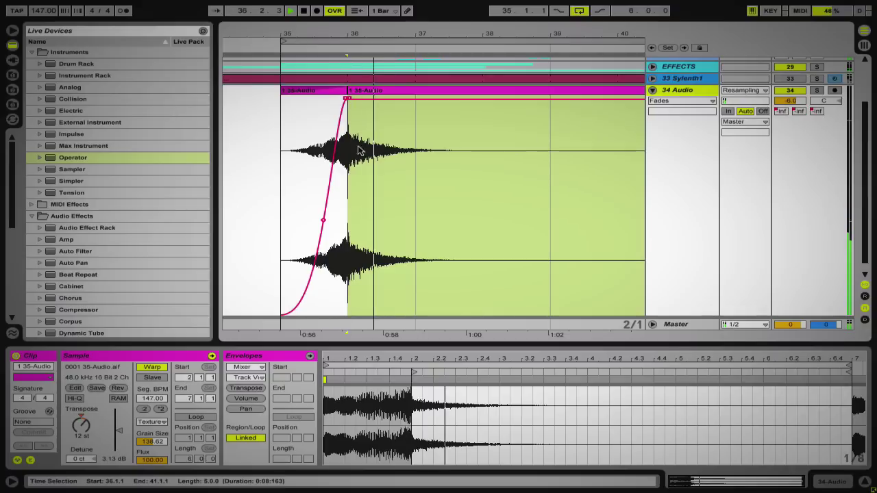
left_click(296, 186)
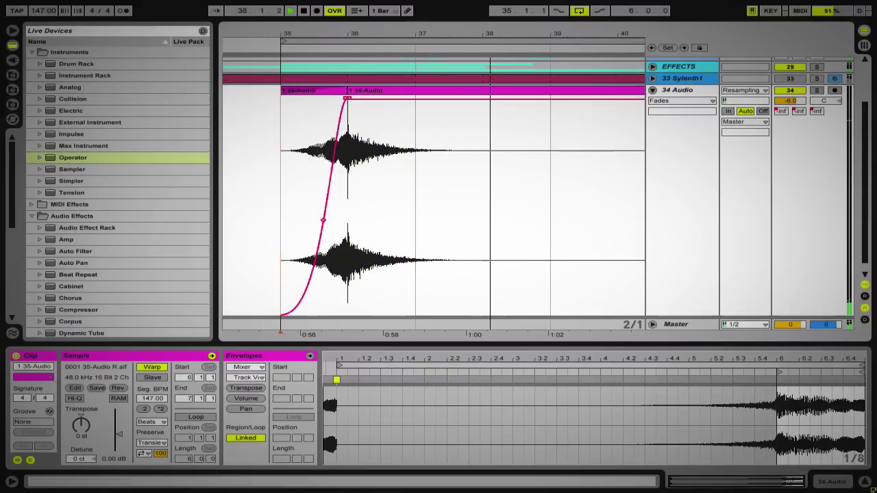
Step: Move the tail clip away from the reversed clip to start at bar 29 and return the insert marker to bar 35
left_click_drag(378, 39, 427, 15)
left_click(376, 91)
mouse_move(428, 91)
left_mouse_down()
mouse_move(323, 98)
mouse_move(322, 109)
left_mouse_up()
left_click(389, 148)
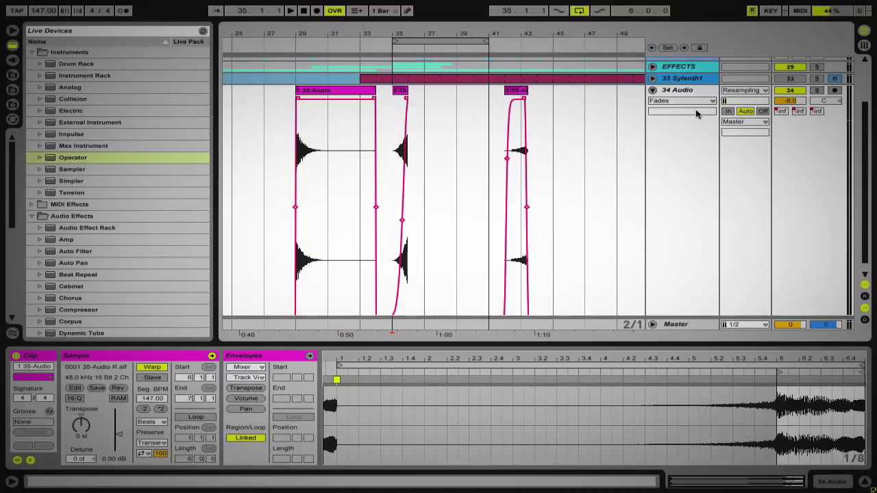
Step: With 34 Audio soloed, fine-tune the reversed clip's fade-in curve and raise its gain to 6.00 dB
key("space")
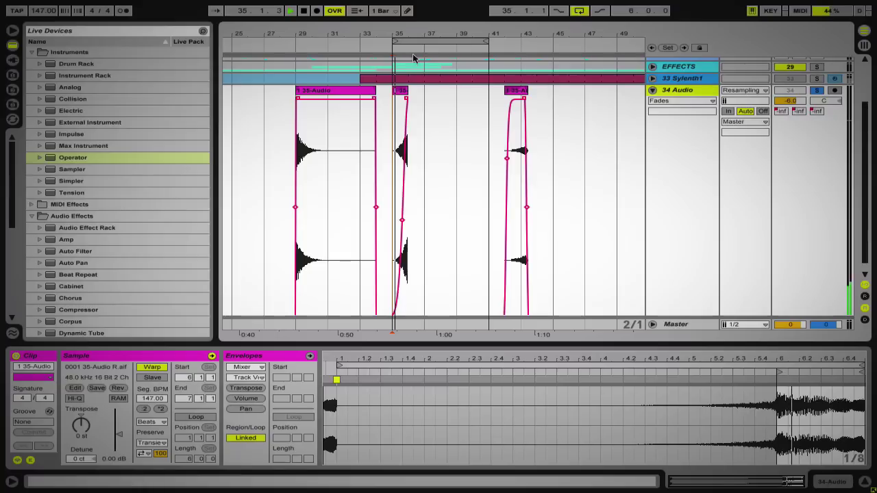
left_click_drag(397, 39, 372, 96)
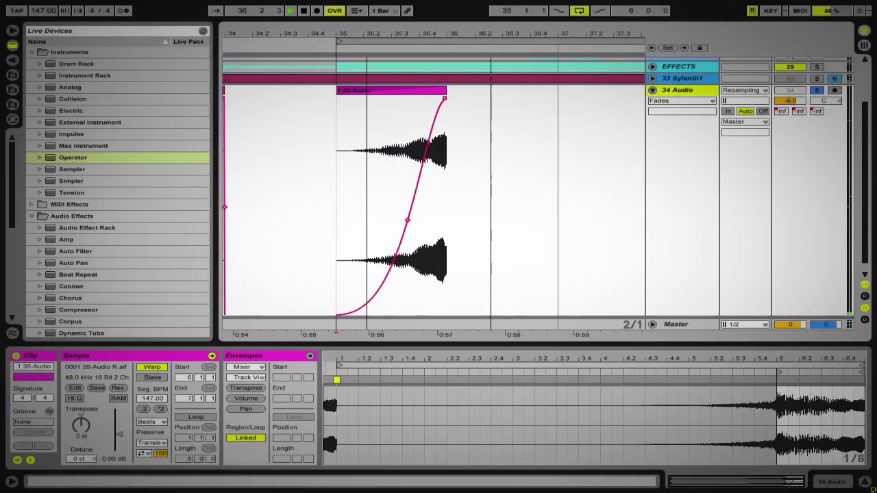
left_click_drag(408, 221, 410, 225)
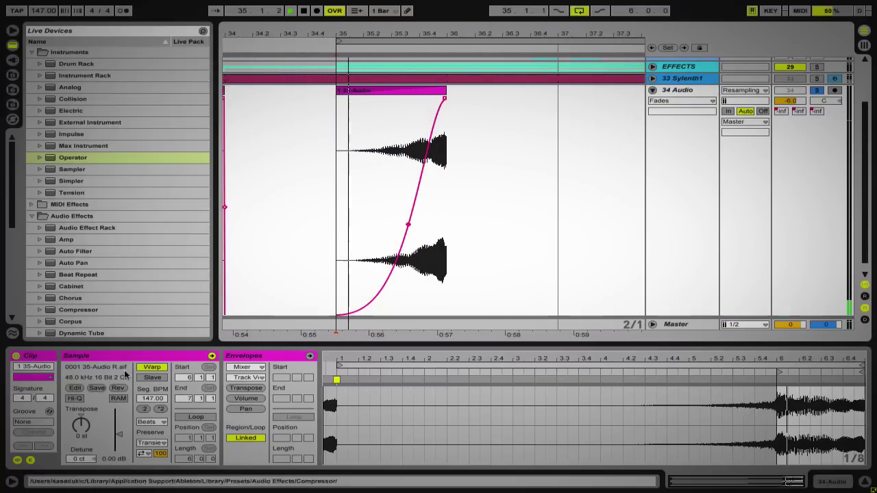
left_click_drag(118, 434, 119, 427)
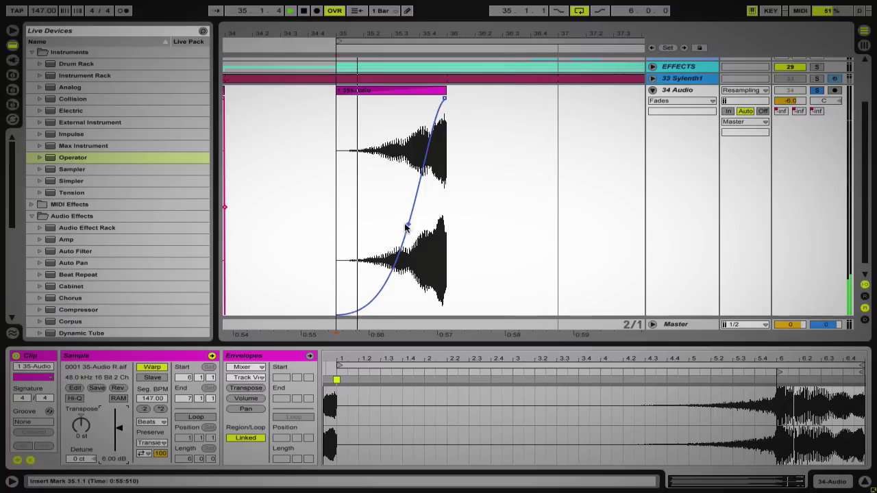
Step: Show 34 Audio's A-ROOM send automation instead of the fades and set the fixed grid to 1/4
left_click(672, 100)
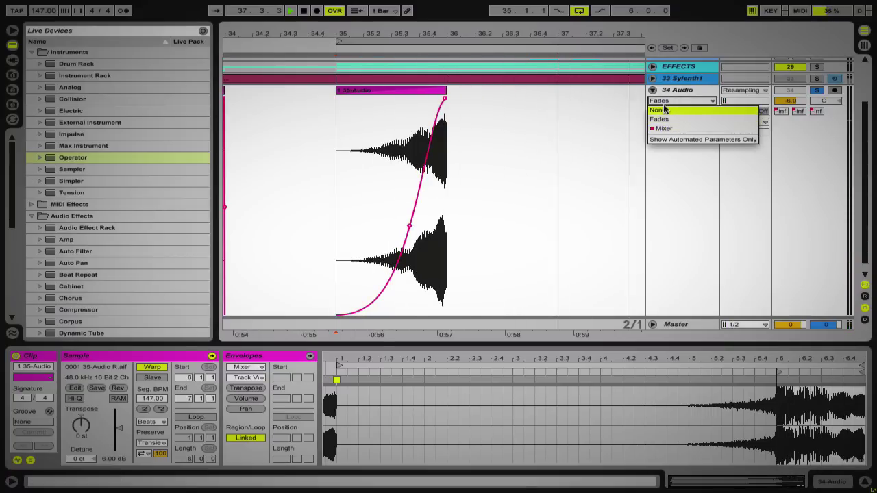
left_click(663, 128)
left_click(672, 100)
left_click(671, 129)
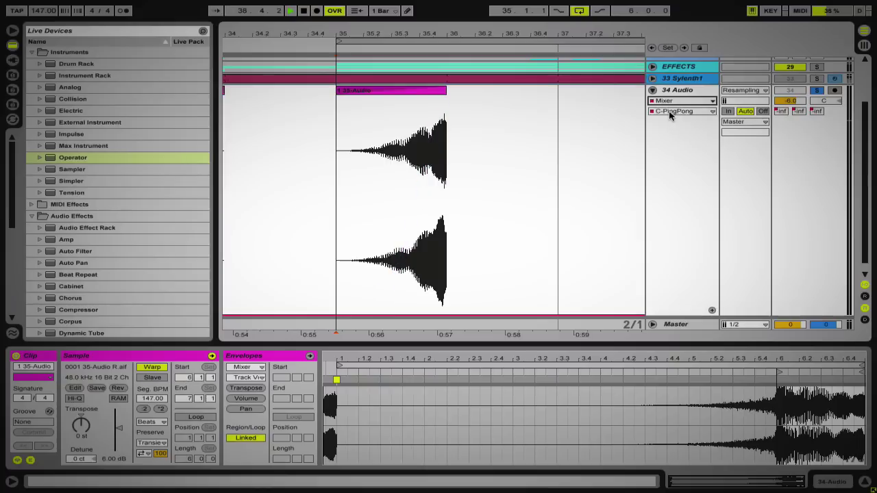
left_click(670, 111)
left_click(668, 166)
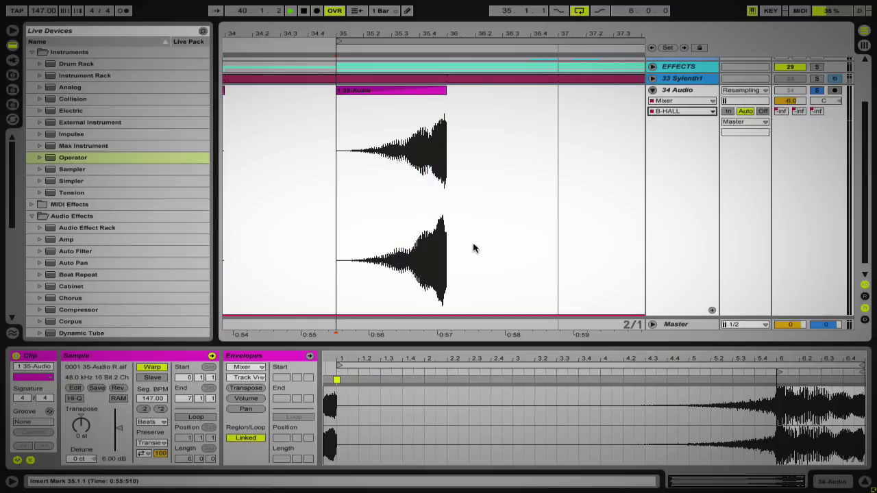
right_click(423, 273)
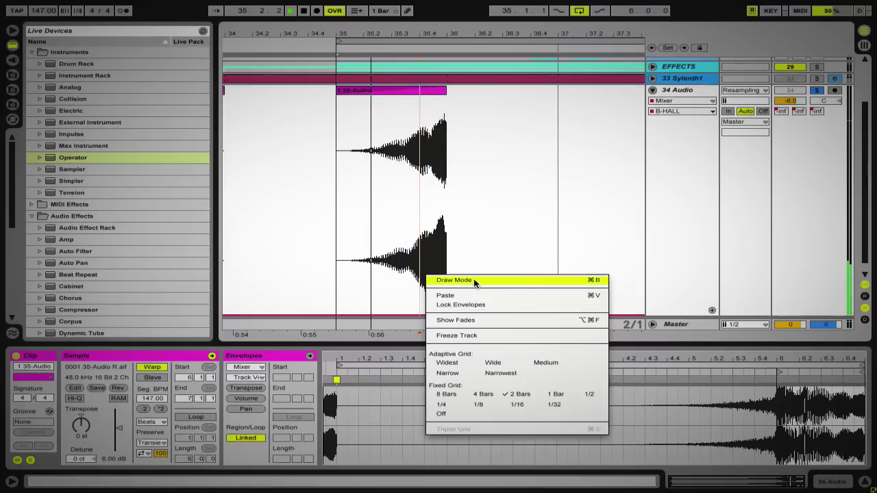
left_click(669, 112)
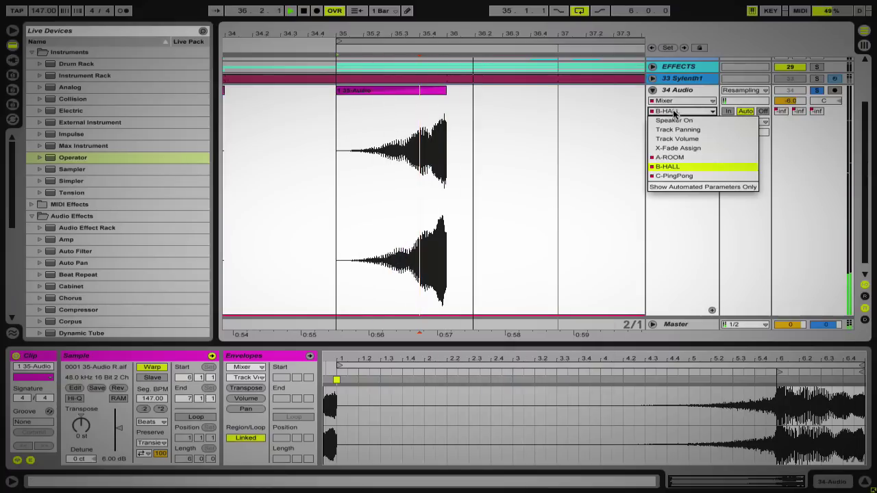
left_click(670, 158)
right_click(435, 260)
left_click(454, 393)
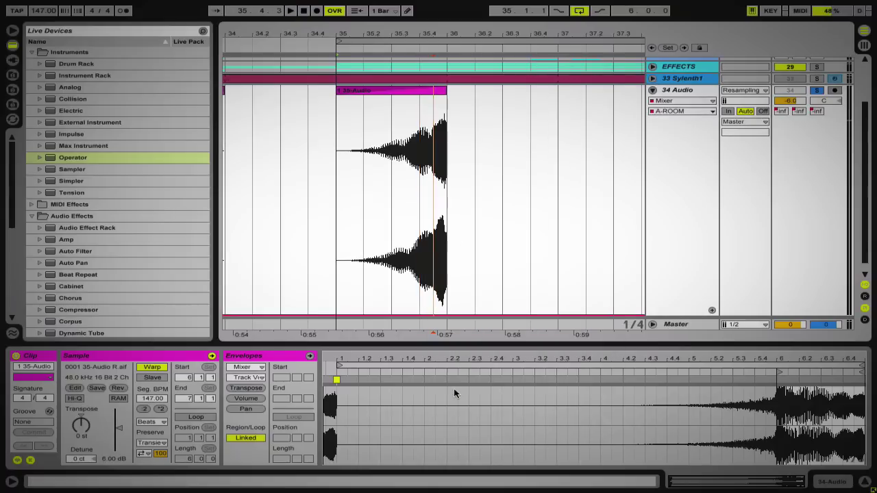
Step: Automate the A-ROOM send to ramp from -inf at 35.3 to 0.0 dB at bar 36, dropping straight back to -inf there
left_click_drag(435, 286, 403, 290)
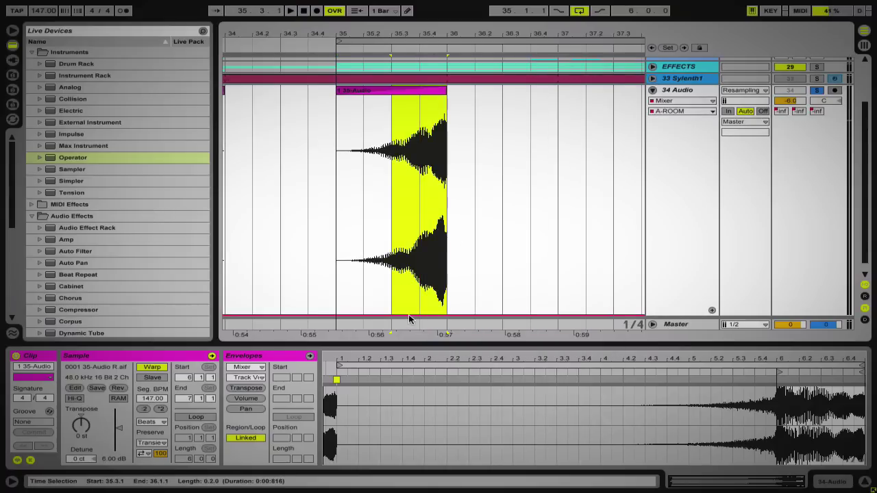
left_click(401, 117)
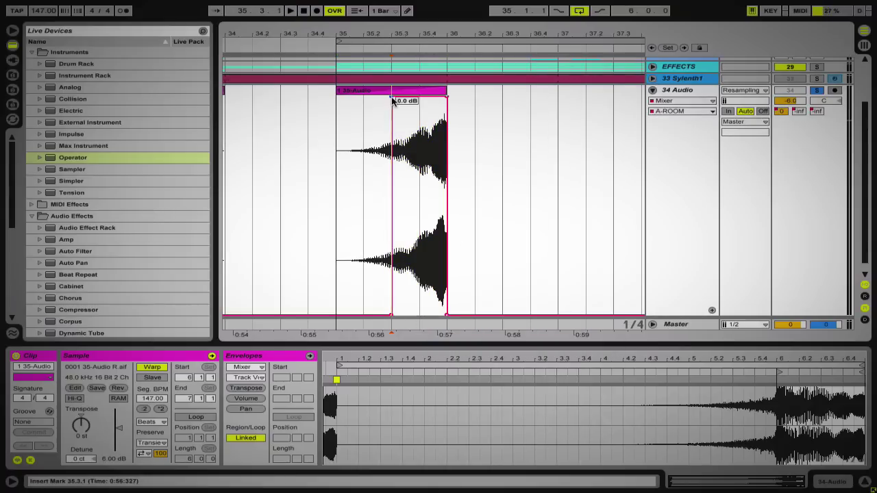
left_click_drag(392, 101, 391, 315)
key("space")
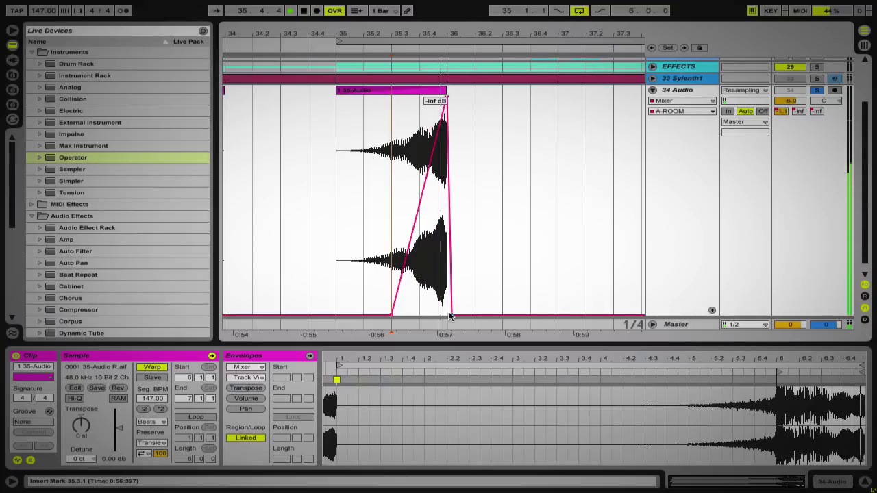
mouse_move(448, 312)
left_mouse_down()
mouse_move(474, 317)
mouse_move(447, 315)
left_mouse_up()
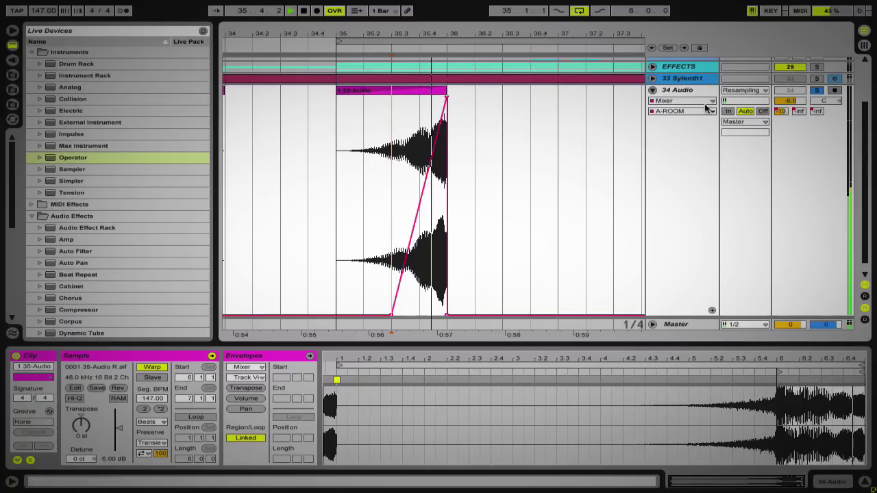
Step: Switch 34 Audio's automation lane to the B-HALL send and set the fixed grid to 1/16
left_click(678, 112)
left_click(679, 171)
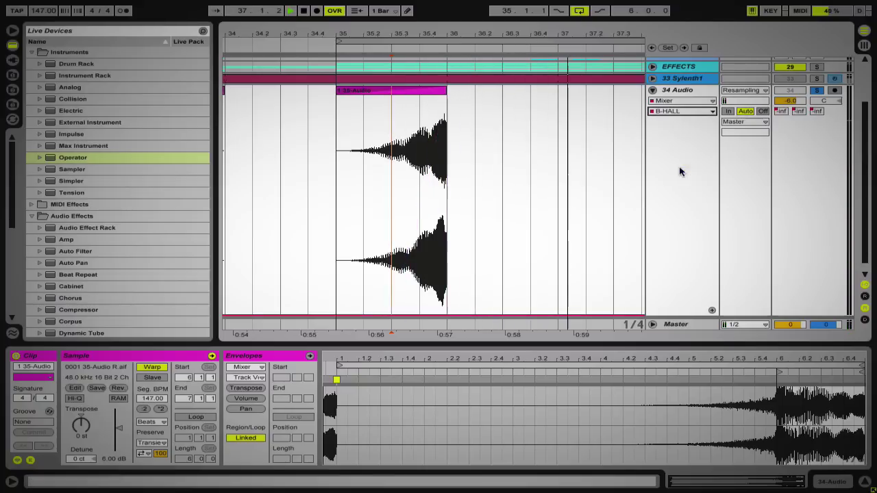
right_click(450, 182)
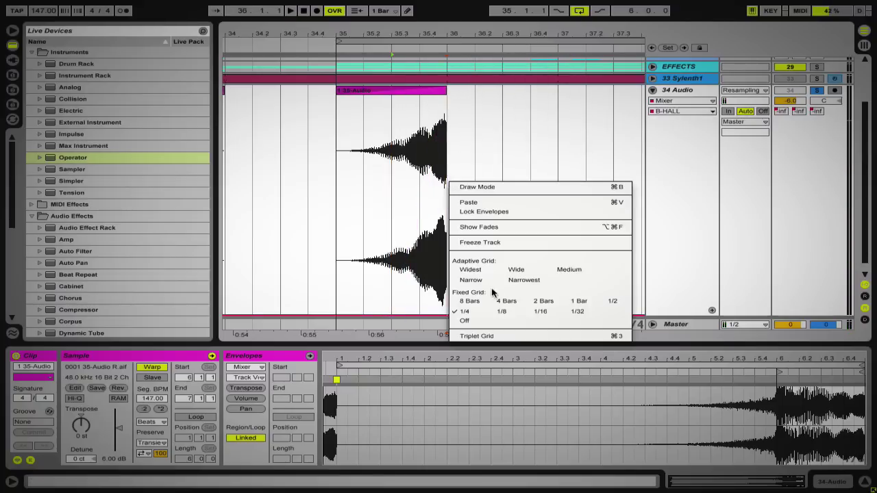
left_click(541, 312)
Step: Raise the B-HALL send to full level from 35.4.4 to 36.2.4 and audition the clip's ending
left_click_drag(441, 226, 501, 239)
left_click_drag(452, 313, 497, 271)
left_click(452, 263)
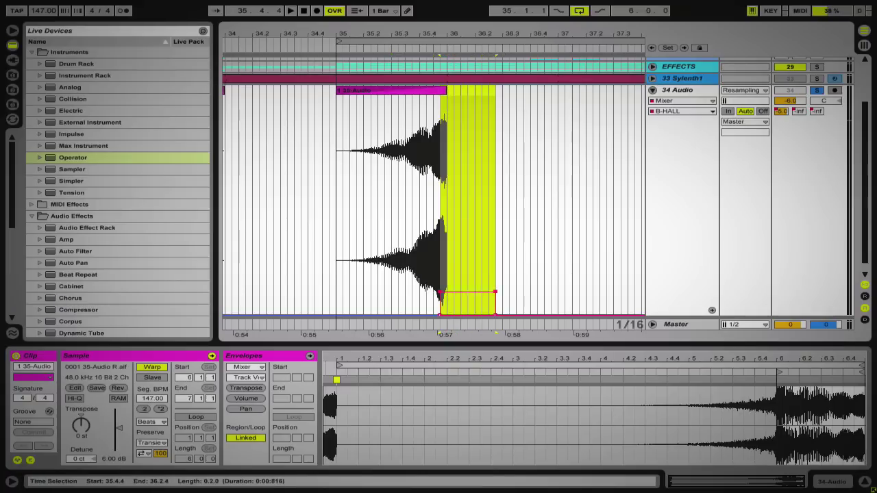
left_click(419, 173)
key("space")
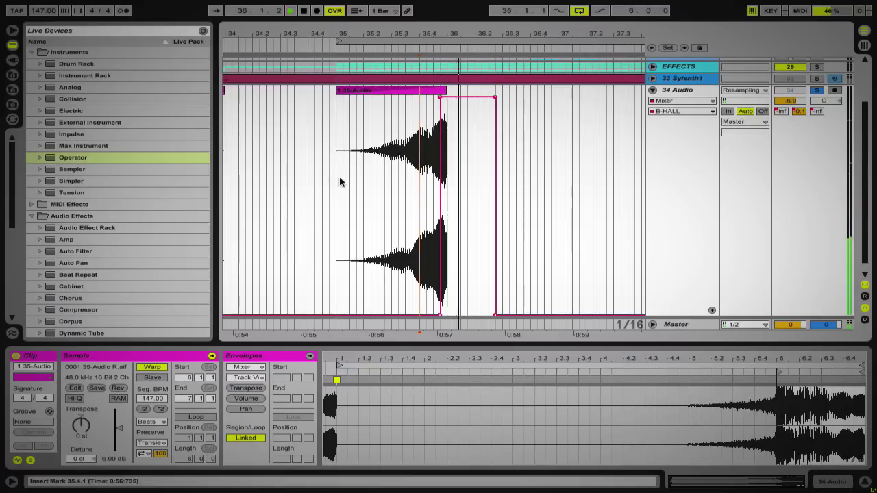
key("space")
Step: Remove the B-HALL drop point at 36.2.4 so the send declines gradually, and play the clip from bar 35
left_click(496, 313)
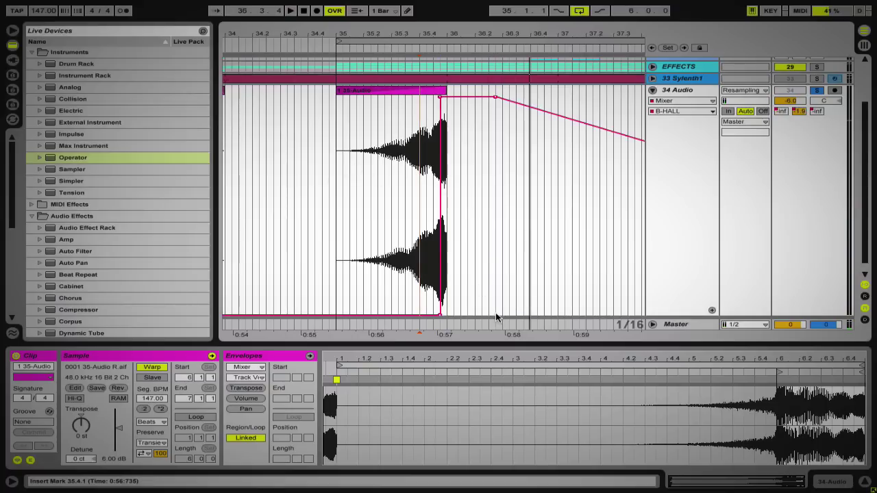
key("space")
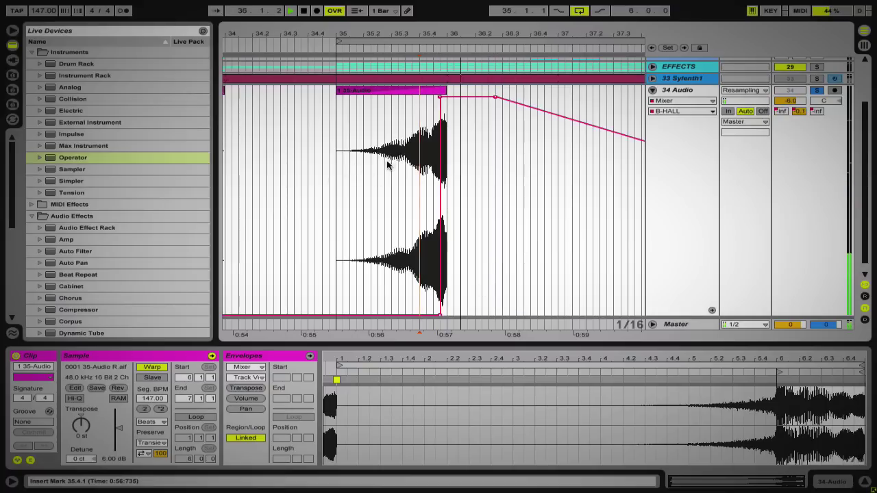
left_click(336, 165)
key("space")
key("space")
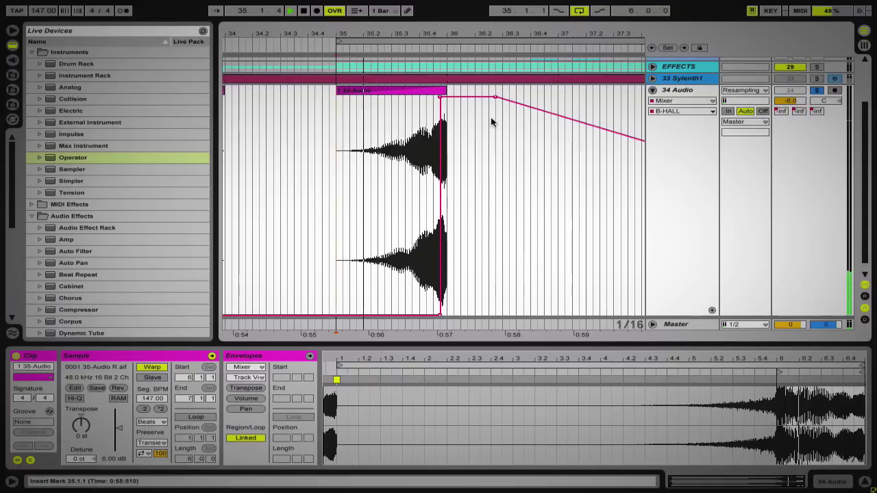
Step: Fold 34 Audio, unfold 35 Audio for resampling and set the fixed grid to 1 Bar
left_click_drag(513, 34, 499, 10)
left_click_drag(484, 45, 408, 46)
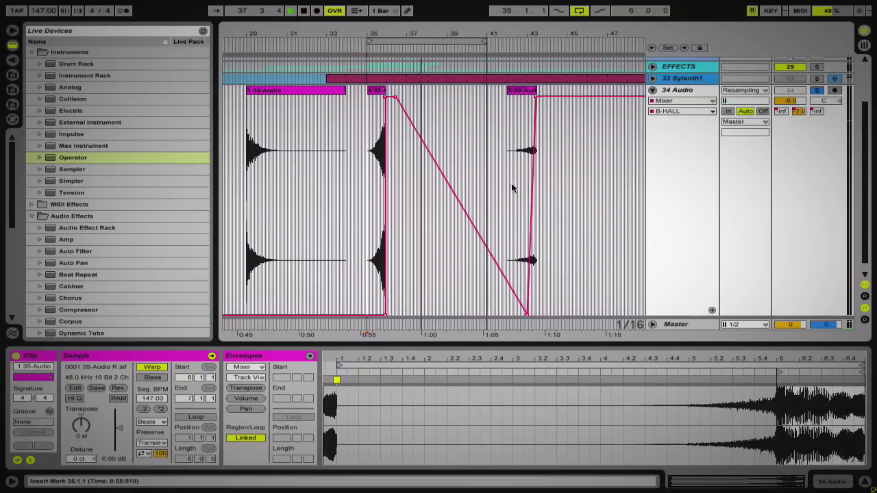
scroll(562, 201, "down", 1)
left_click(651, 79)
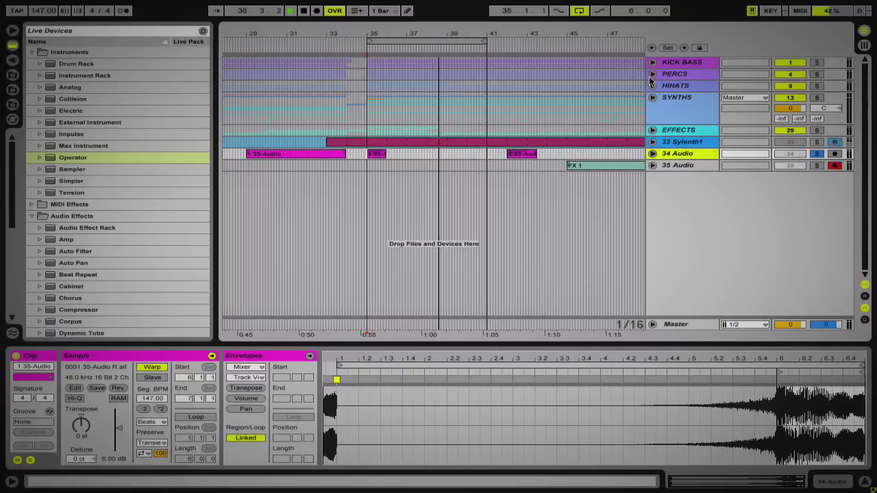
left_click(652, 165)
right_click(379, 184)
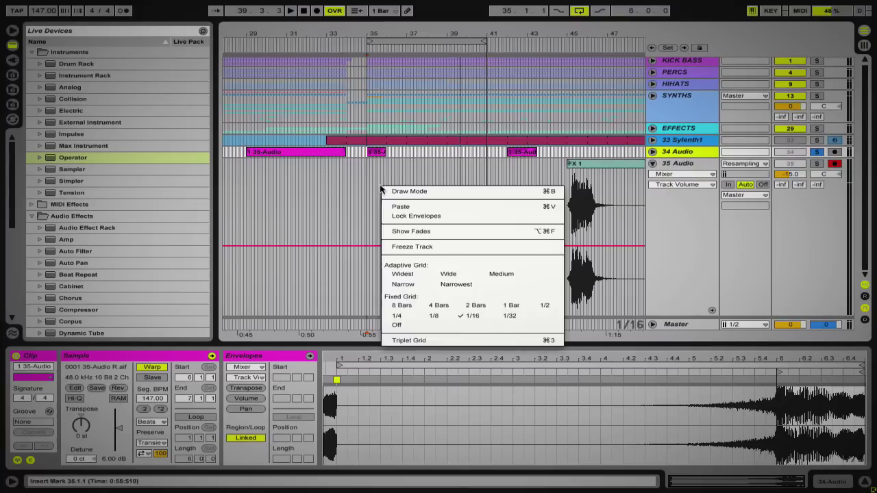
left_click(496, 304)
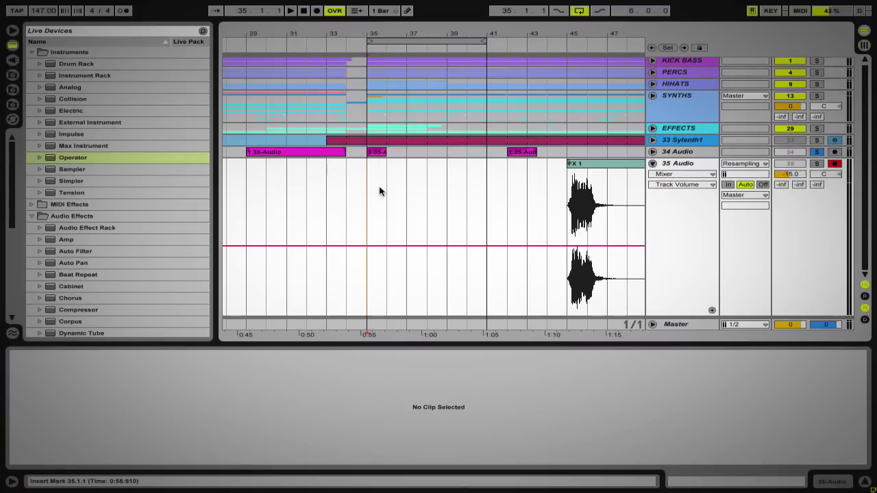
Step: Resample the soloed 34 Audio riser onto 35 Audio from bar 35 and delete the recording after bar 39
left_click(291, 11)
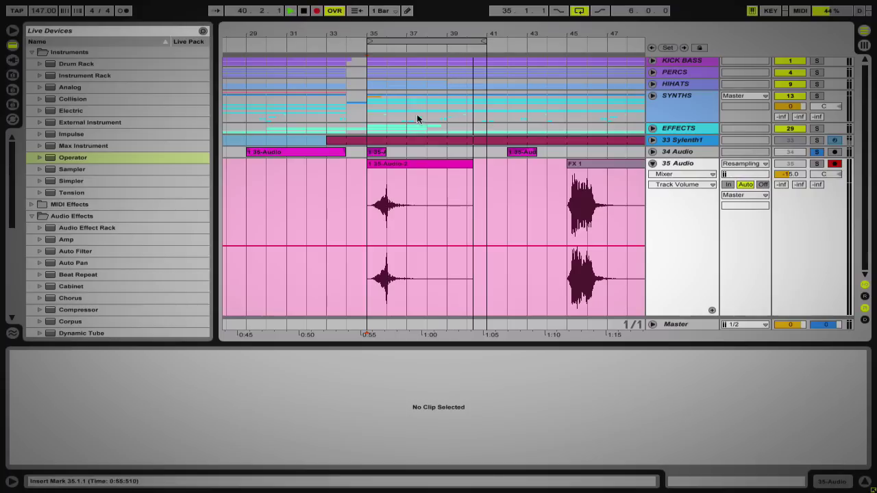
key("space")
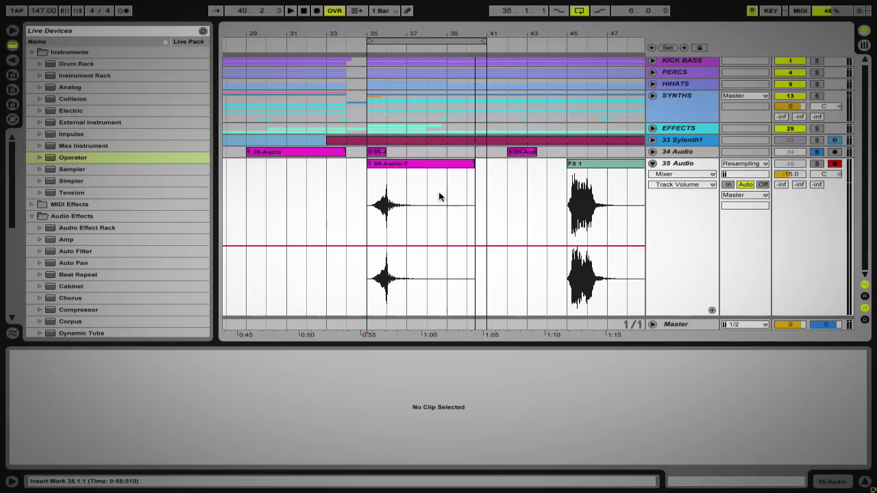
left_click_drag(447, 197, 494, 197)
key("Delete")
Step: Show the fades on 35 Audio and fade out the new recording from about bar 37 to its end
right_click(424, 198)
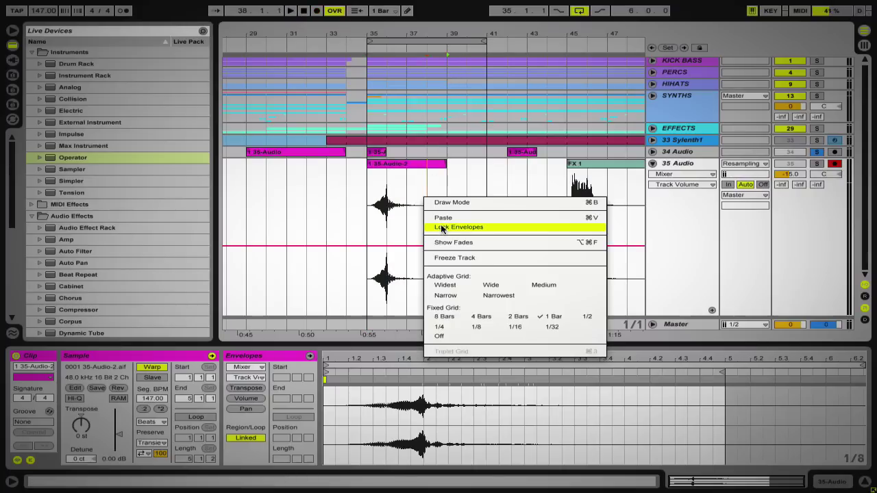
left_click(441, 242)
left_click_drag(442, 177, 409, 182)
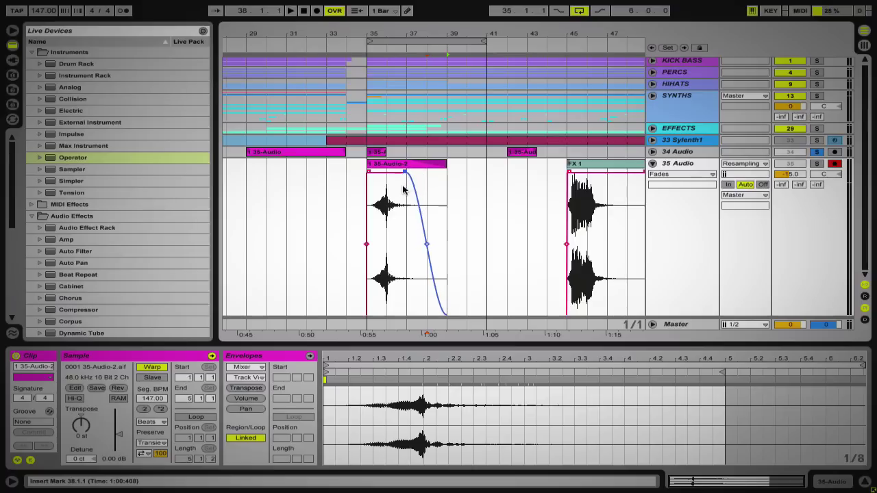
Step: Rename the new recording on 35 Audio to FX 2 and consolidate it
left_click(383, 165)
right_click(384, 164)
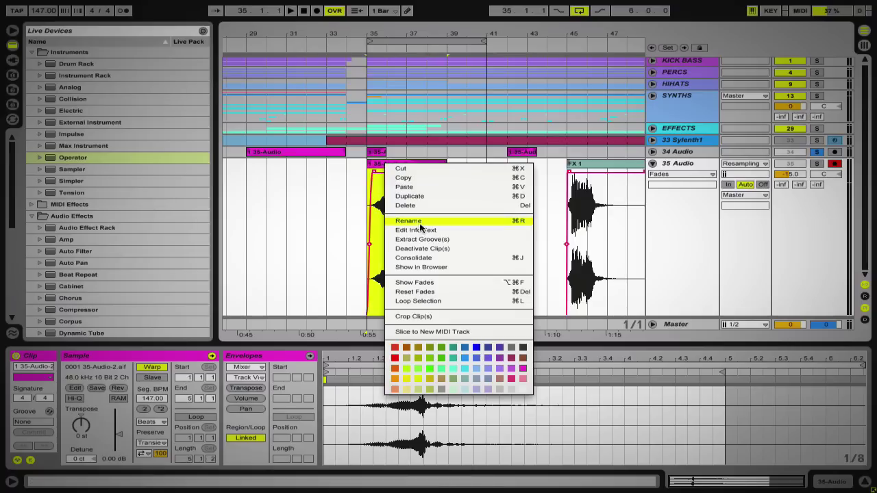
left_click(408, 221)
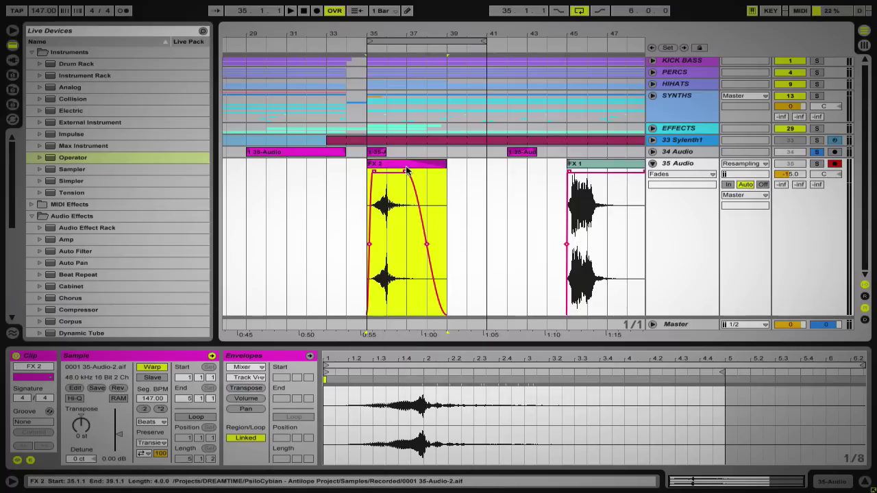
key("ctrl+j")
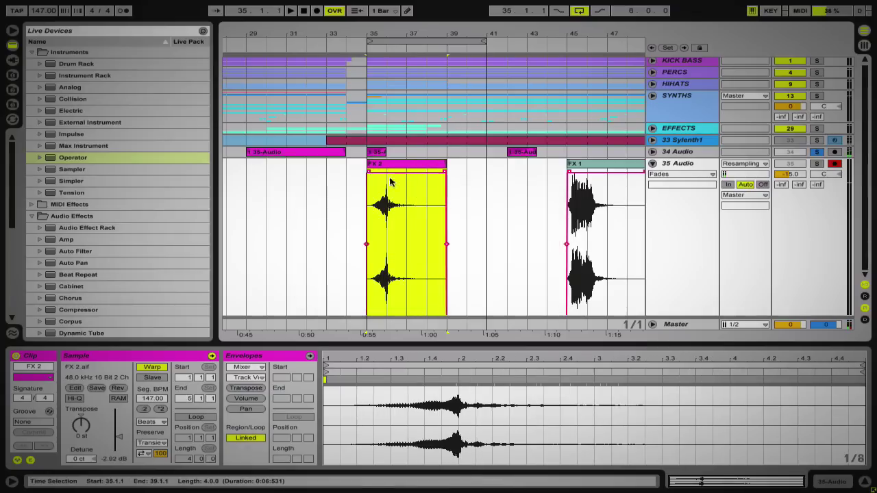
Step: Move FX 2 to start at bar 34, turn off the 34 Audio solo and play the full mix from bar 33
left_click(366, 172)
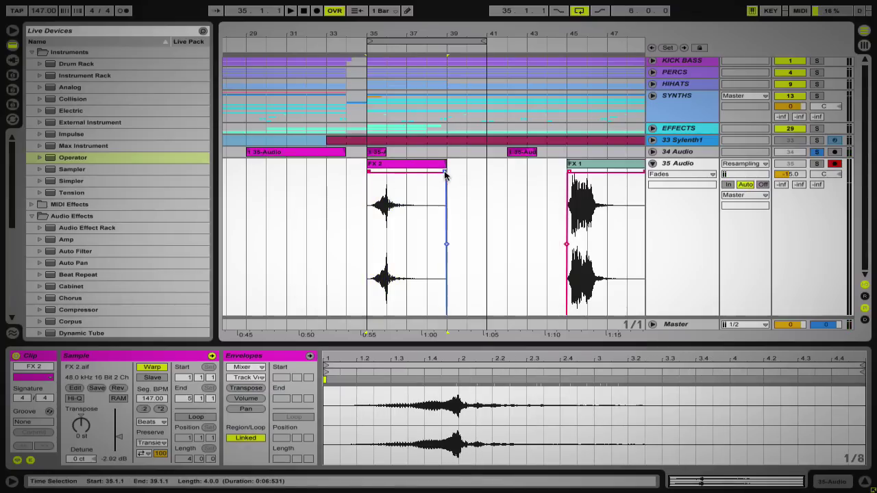
left_click_drag(418, 164, 387, 172)
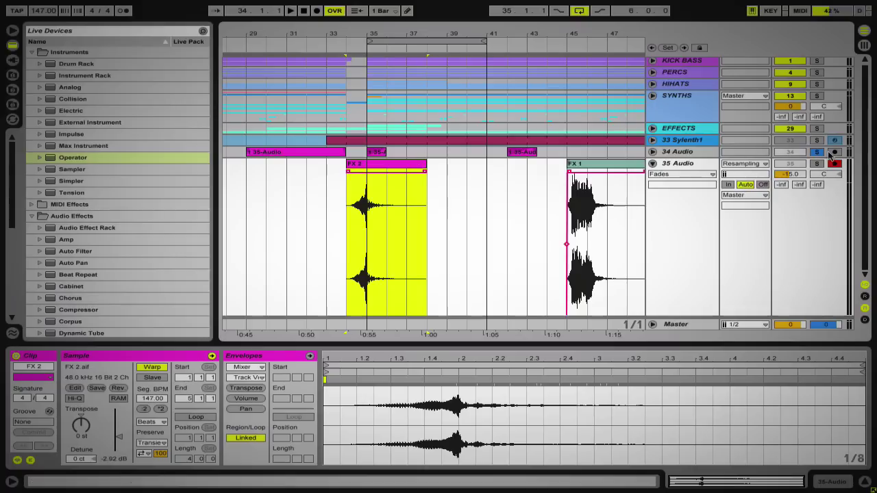
left_click(802, 159)
left_click(326, 210)
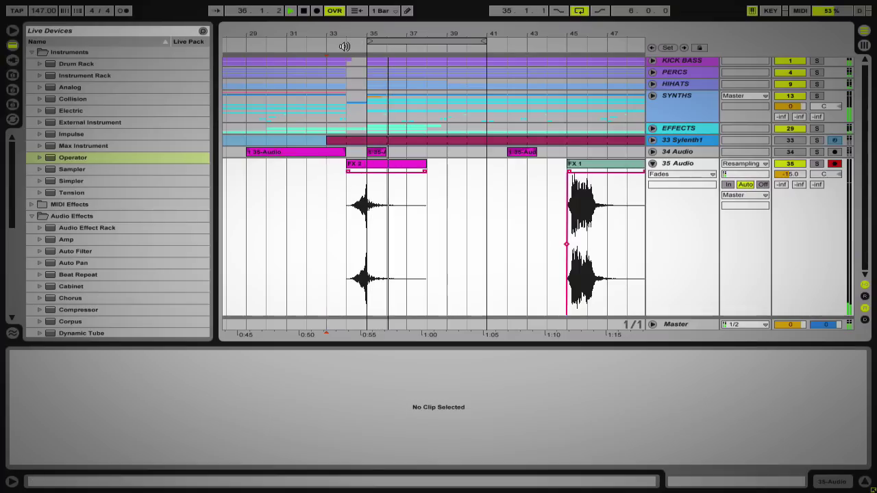
left_click(336, 45)
Step: Set 35 Audio's track volume to -9.0 dB in the mixer and disarm its recording
key("Tab")
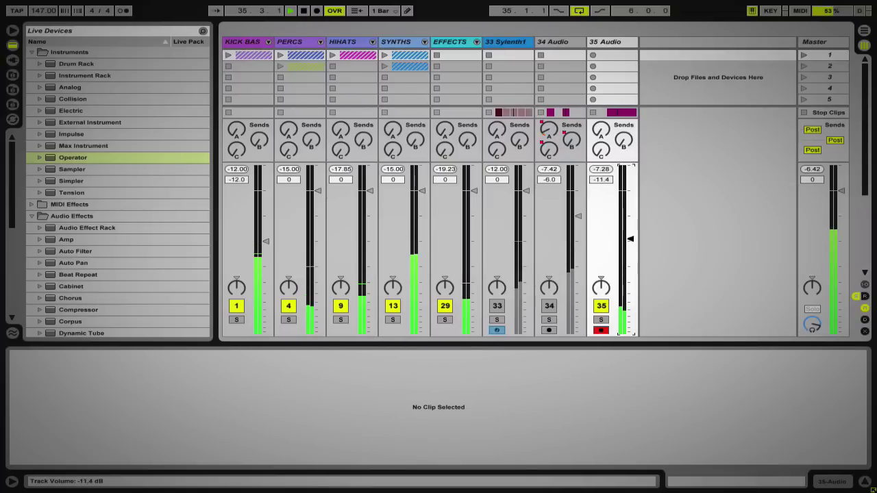
left_click_drag(631, 255, 626, 236)
left_click(602, 330)
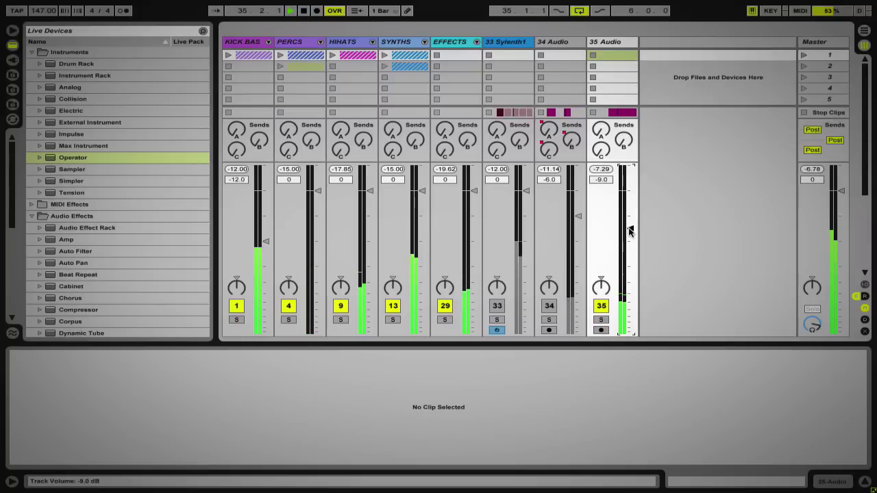
key("Tab")
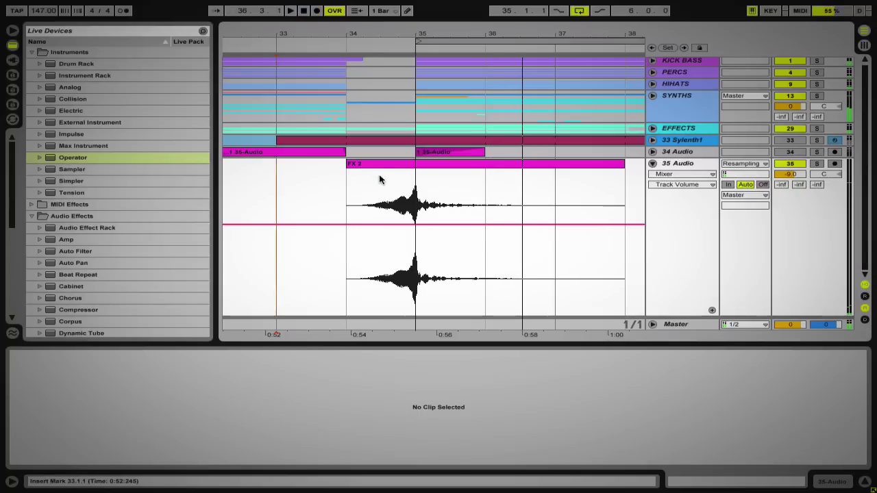
Step: Play FX 2 in the mix once more and move it to bar 49, directly after FX 1
key("space")
key("space")
left_click_drag(429, 31, 359, 41)
left_click_drag(356, 170, 591, 178)
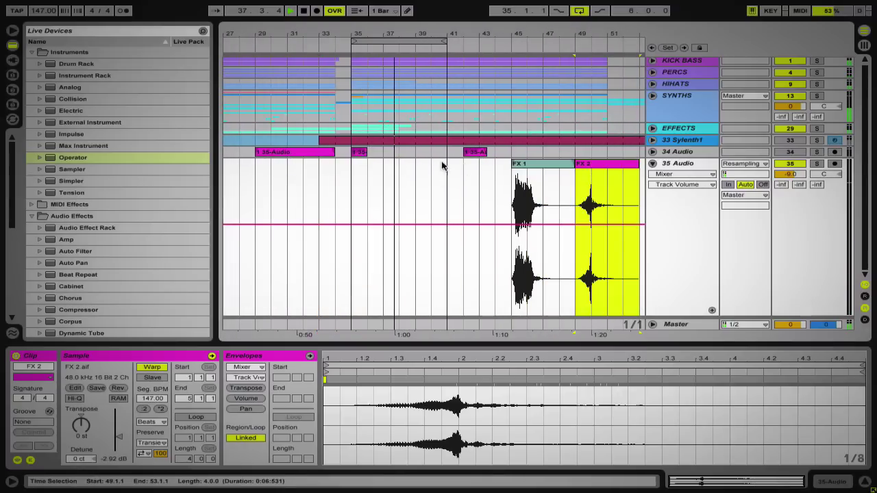
Step: Unfold 34 Audio, trim its first clip to end at bar 33 and delete the two clips after it
left_click(652, 151)
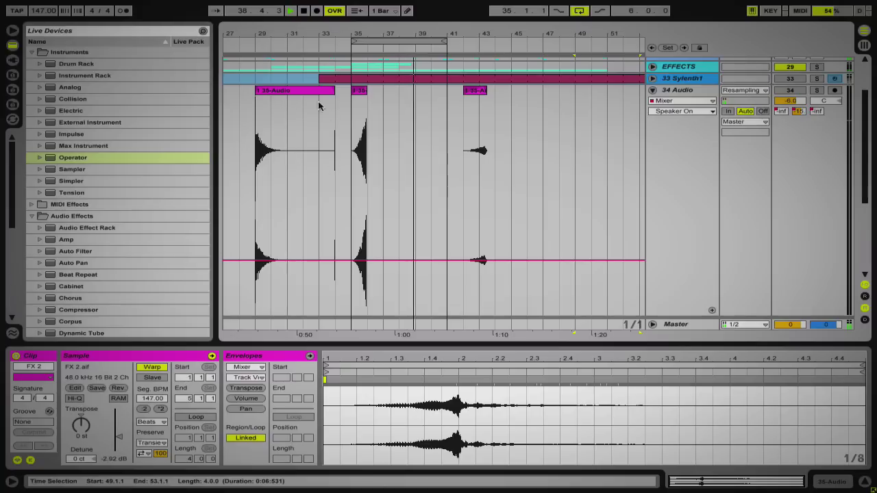
left_click(274, 91)
key("space")
left_click_drag(505, 126, 487, 141)
key("Delete")
Step: Solo 34 Audio and play its remaining clip from bar 29
left_click(253, 135)
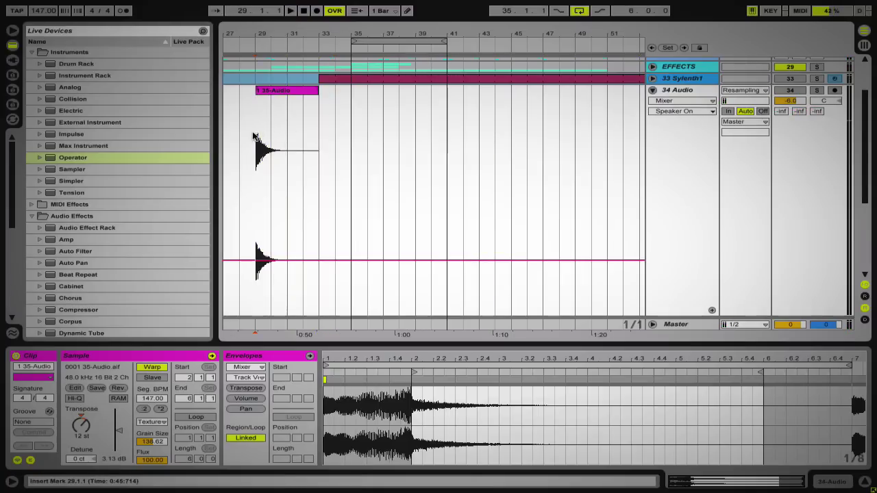
left_click(815, 91)
key("space")
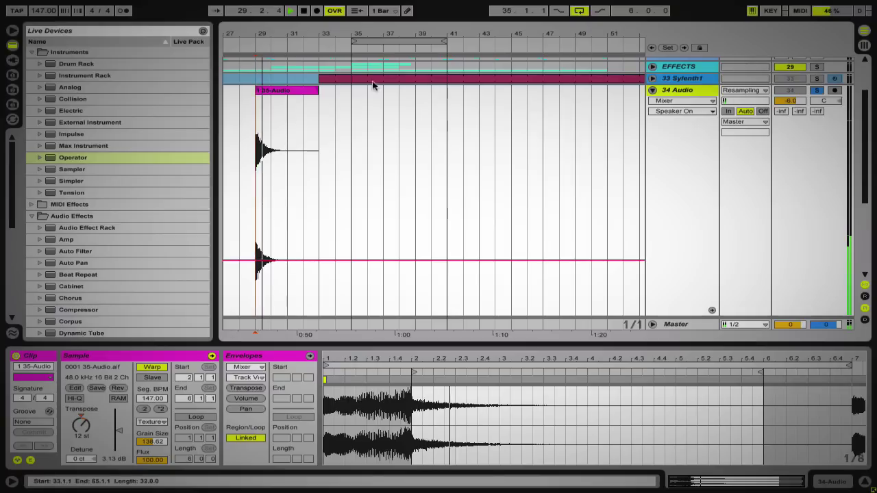
Step: Set the clip's transpose to 0 st and its warp mode to Beats while auditioning it
left_click(284, 90)
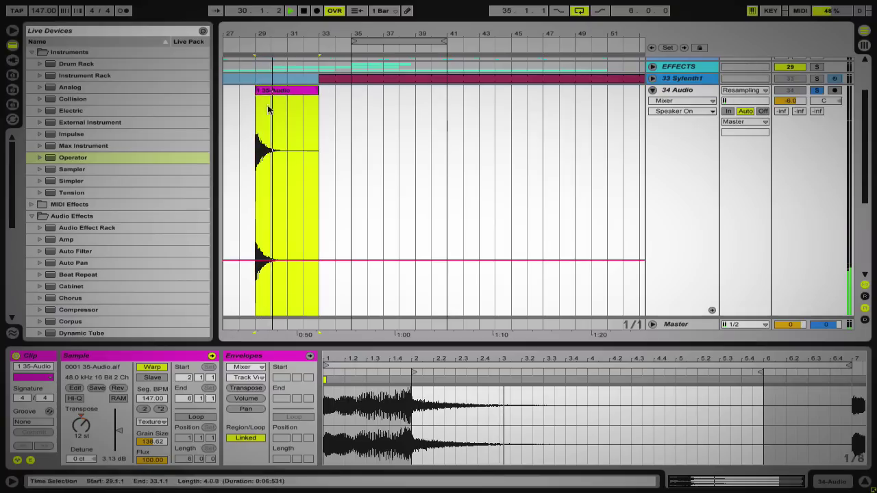
left_click(82, 416)
key("space")
key("space")
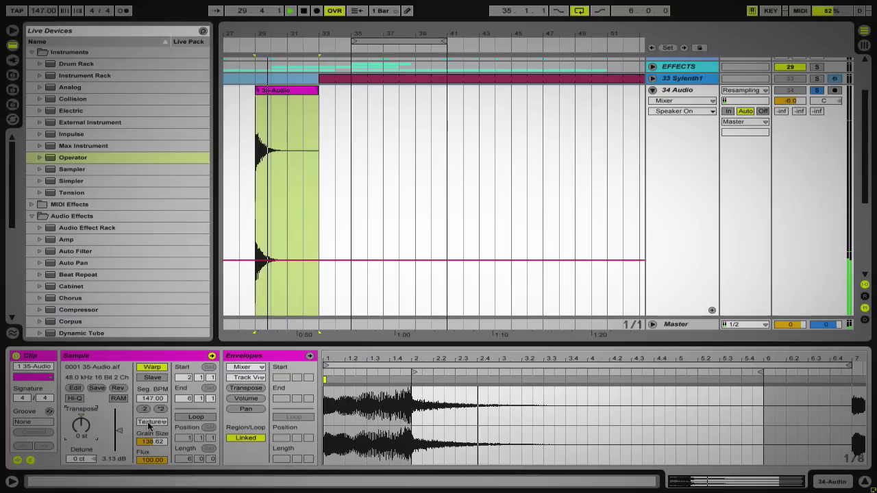
left_click(151, 421)
left_click(147, 431)
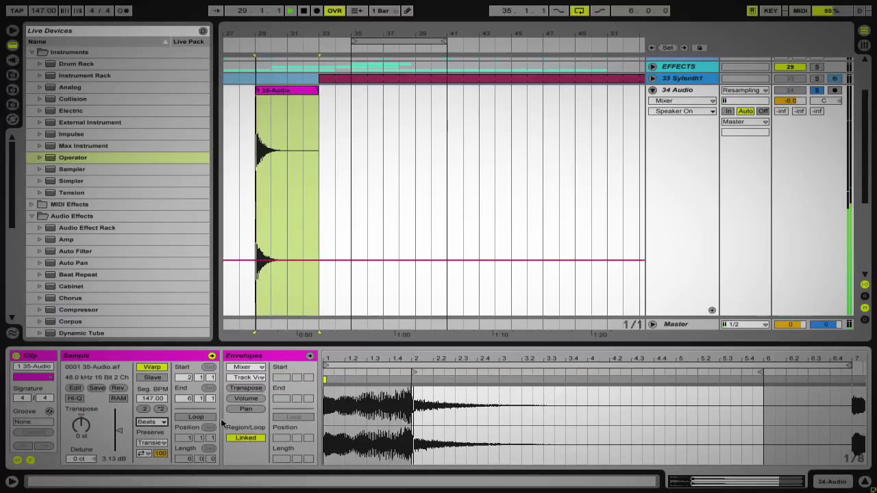
Step: Move the clip to start at bar 34, turn off the 34 Audio solo and play it within the full mix
left_click(273, 91)
left_click_drag(340, 95, 358, 91)
left_click(299, 130)
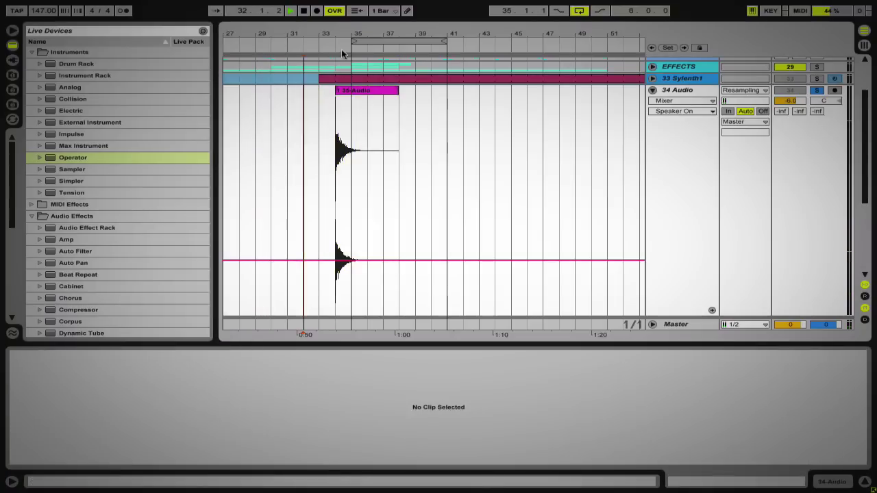
left_click_drag(337, 30, 337, 68)
left_click(816, 90)
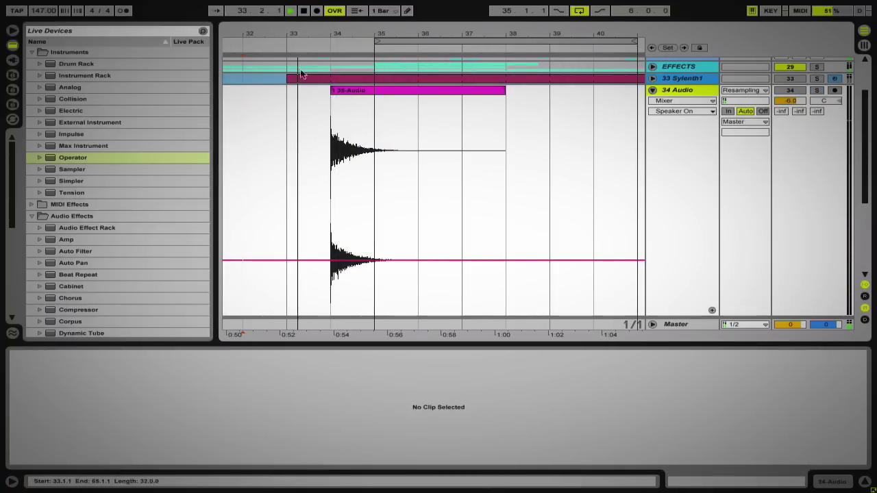
mouse_move(332, 30)
left_mouse_down()
mouse_move(333, 6)
mouse_move(333, 22)
left_mouse_up()
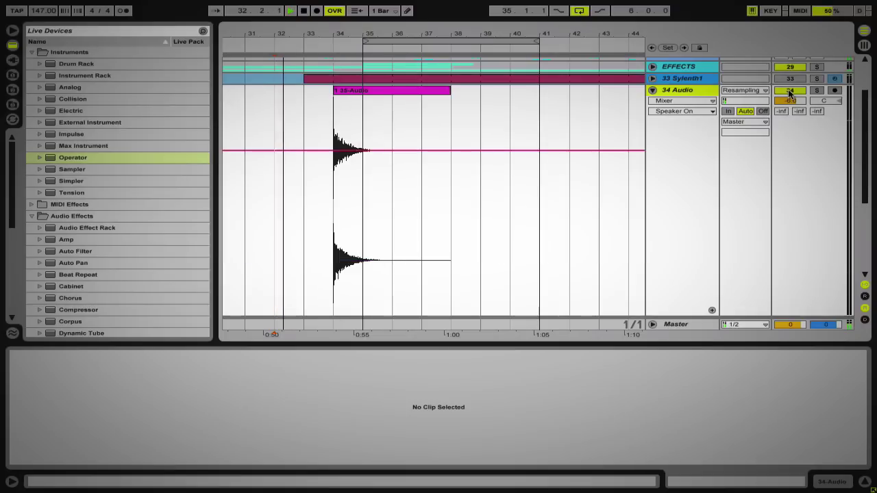
left_click(333, 201)
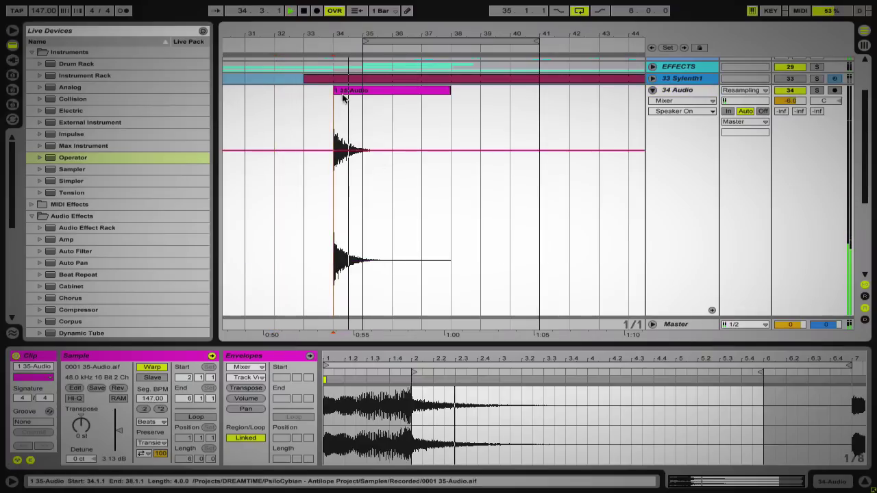
Step: Move the clip to start at bar 35 and solo 34 Audio again
left_click_drag(339, 90, 384, 94)
mouse_move(396, 32)
left_mouse_down()
mouse_move(400, 15)
mouse_move(401, 30)
left_mouse_up()
key("space")
left_click(815, 91)
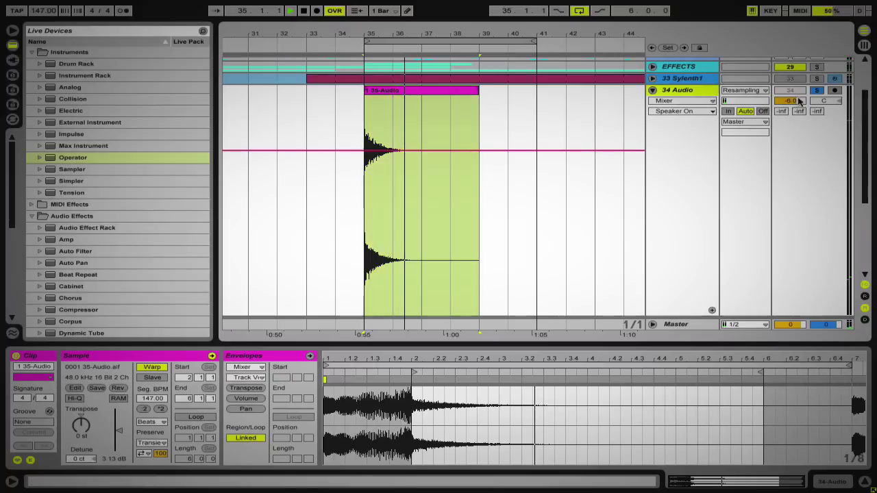
Step: Replay the clip from bar 35 and set its gain to 4.56 dB
key("space")
key("space")
key("space")
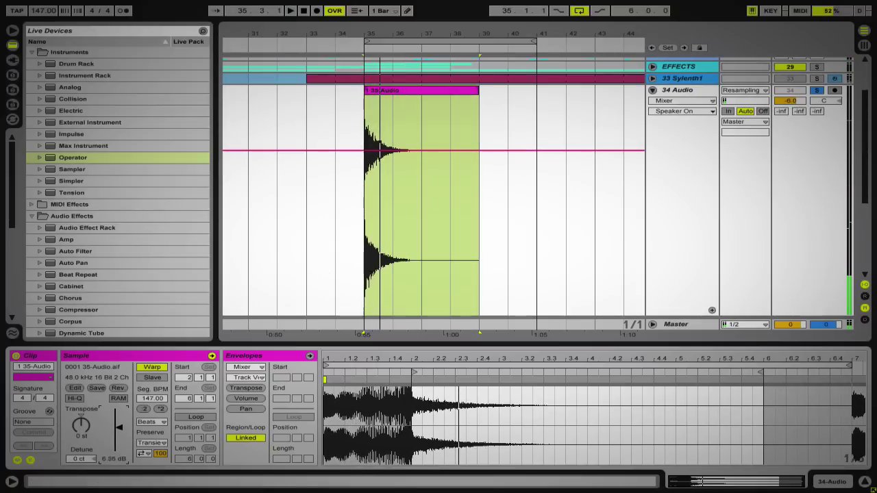
key("space")
left_click(452, 91)
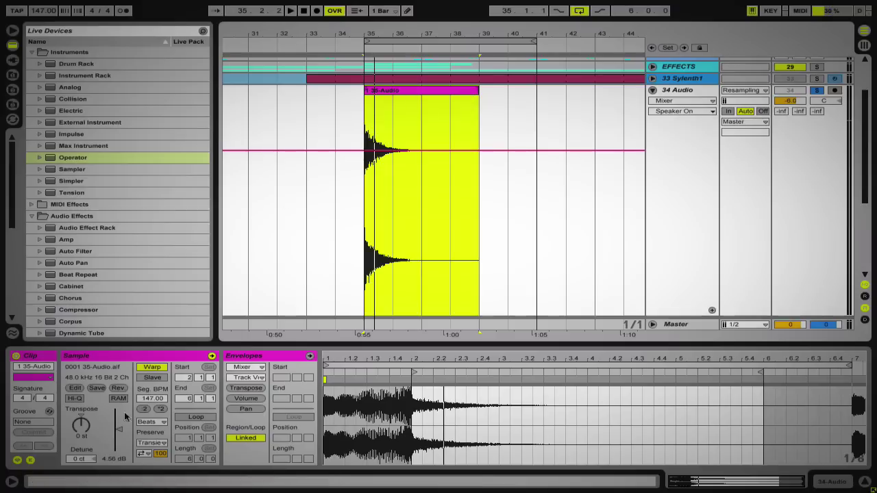
Step: Reverse the clip, trim its start to bar 38 so only the final bar remains, and play it
left_click(117, 388)
left_click_drag(365, 92, 450, 94)
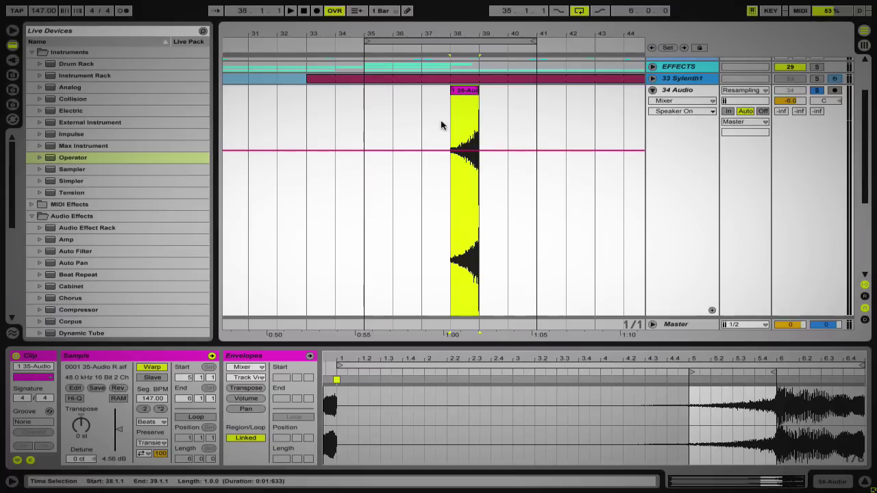
left_click(447, 143)
key("space")
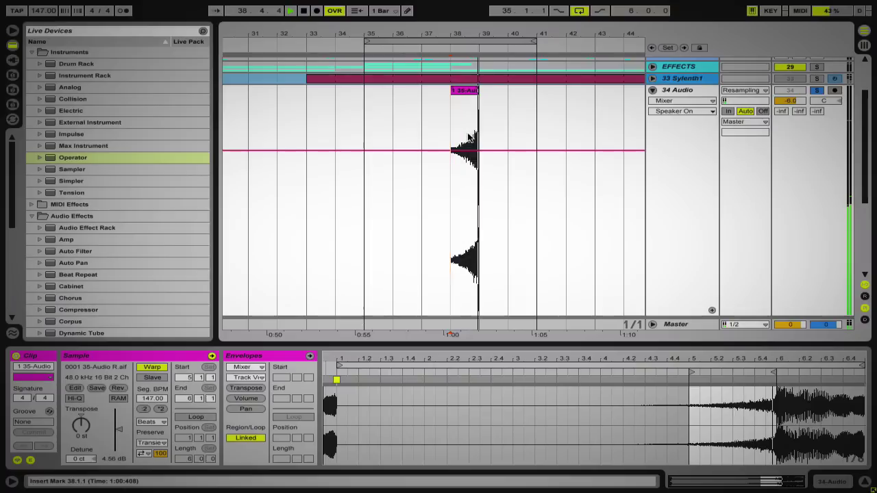
Step: Create a fade-in across the whole reversed clip with a steep late-rising curve and audition it from bar 38
right_click(468, 130)
left_click(500, 175)
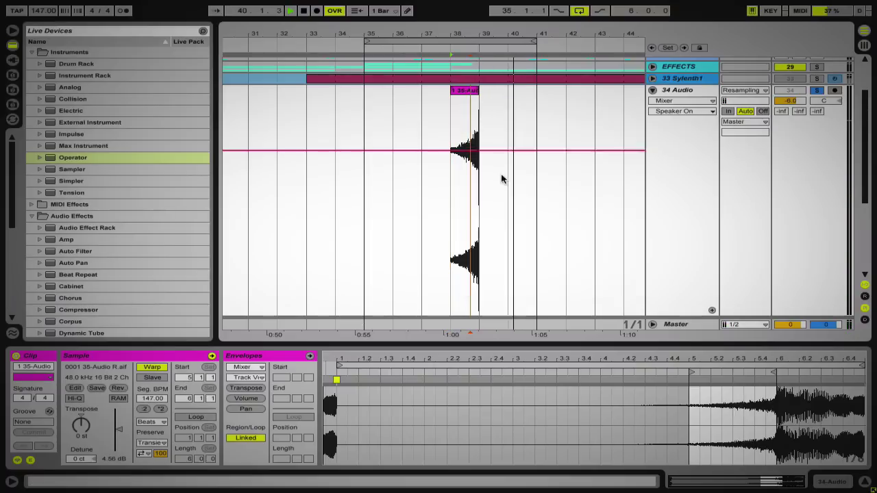
left_click_drag(452, 98, 477, 98)
left_click_drag(459, 207, 451, 206)
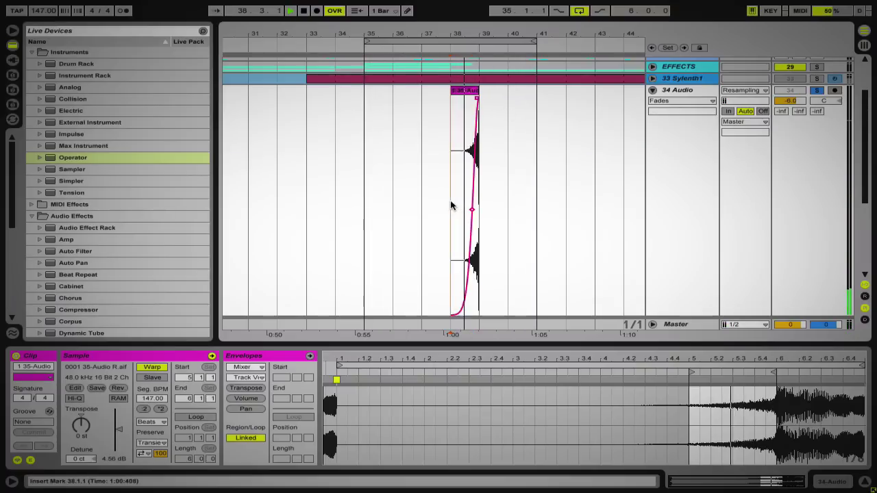
key("space")
left_click(81, 425)
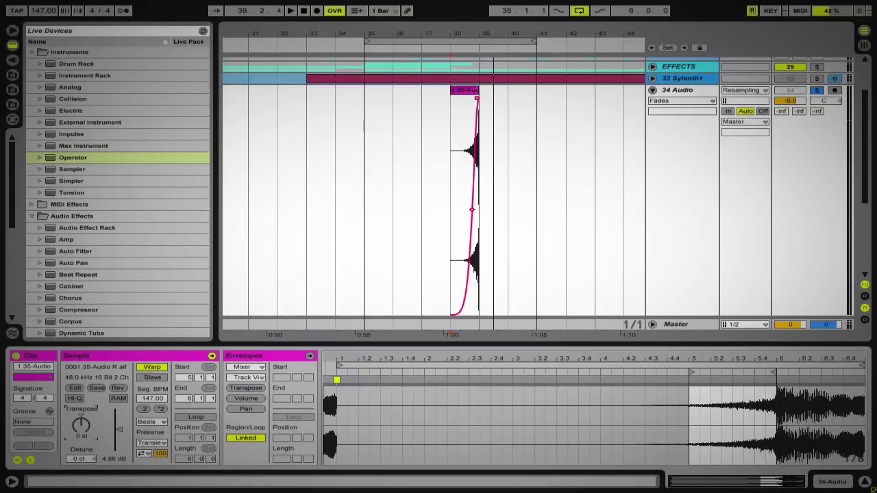
Step: Add the Grain Delay audio effect to track 34 Audio
scroll(69, 198, "down", 5)
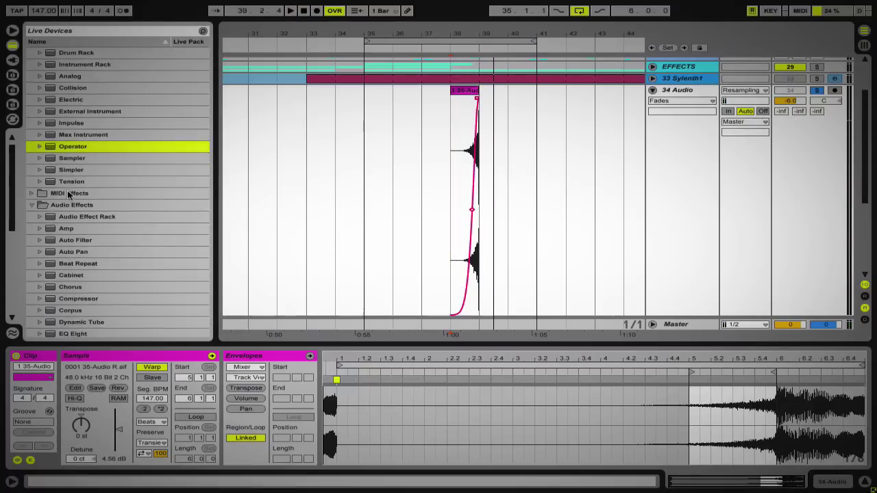
scroll(69, 197, "down", 10)
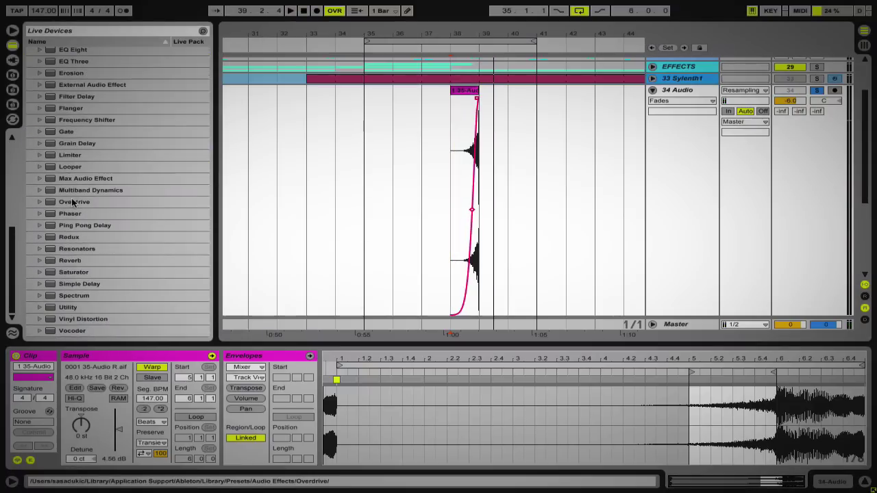
left_click(77, 144)
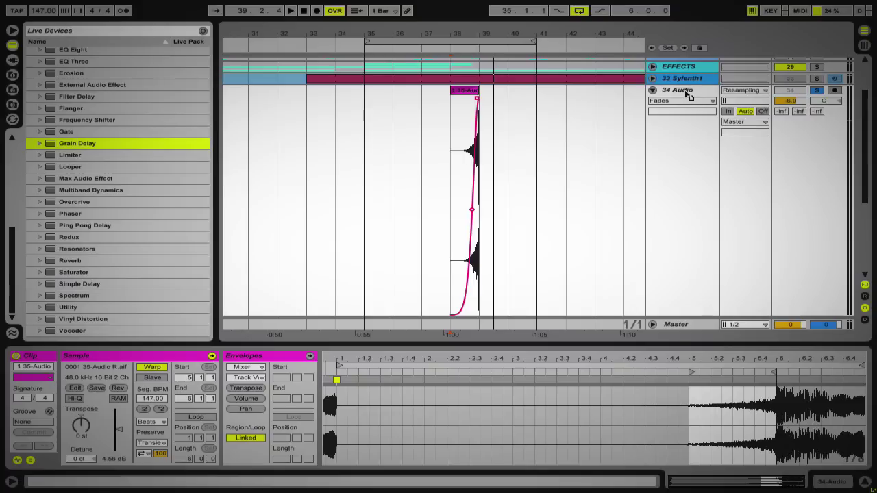
left_click_drag(688, 96, 685, 96)
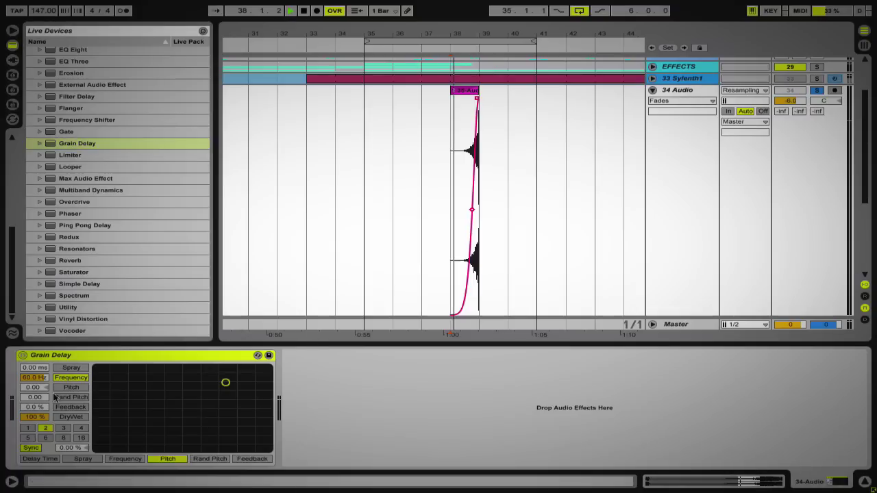
Step: Set Grain Delay's Spray to about 100 ms, Frequency to 4.79 Hz and unsynced delay to 1.00 ms, and loop the bar 38 clip
mouse_move(29, 369)
left_mouse_down()
mouse_move(29, 308)
mouse_move(29, 424)
mouse_move(31, 412)
left_mouse_up()
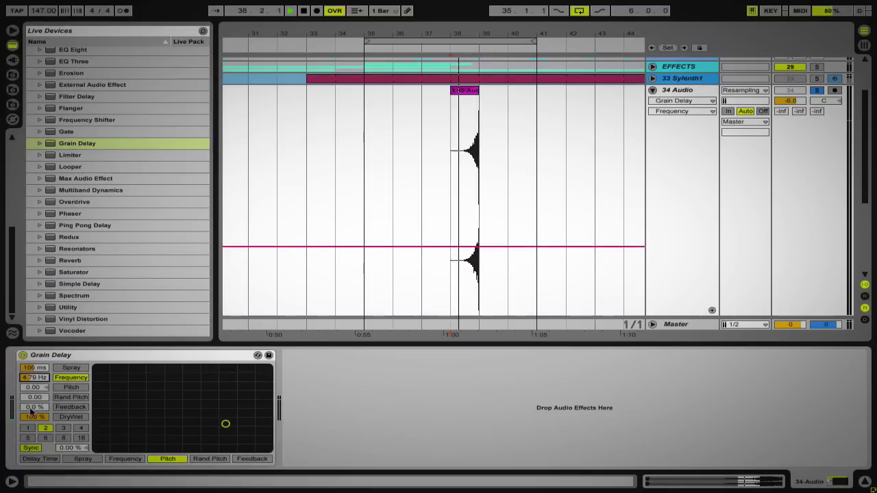
left_click(34, 449)
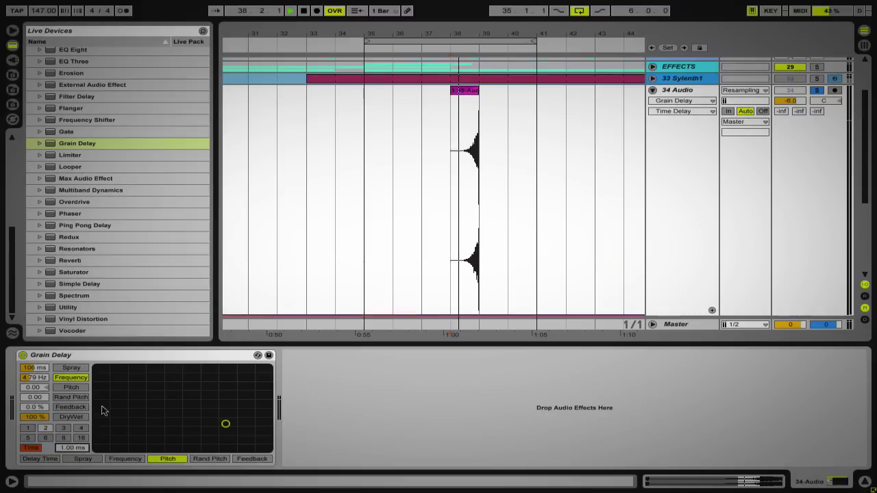
left_click_drag(462, 164, 482, 166)
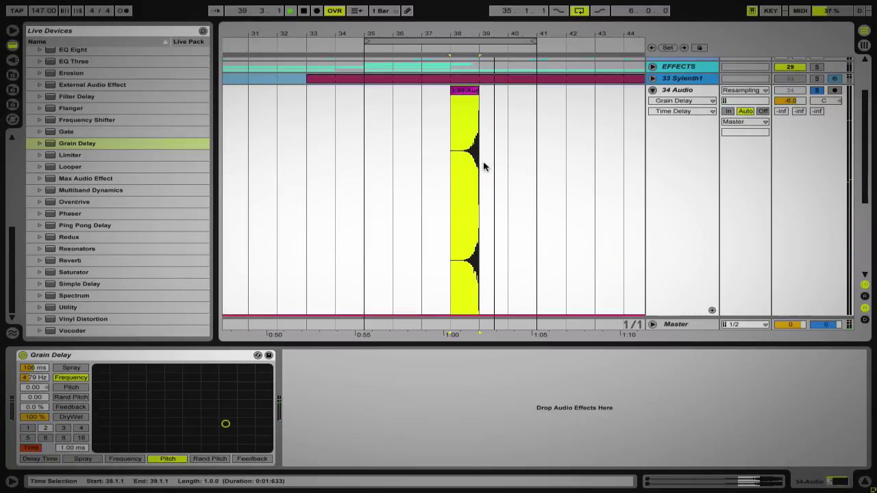
key("ctrl+l")
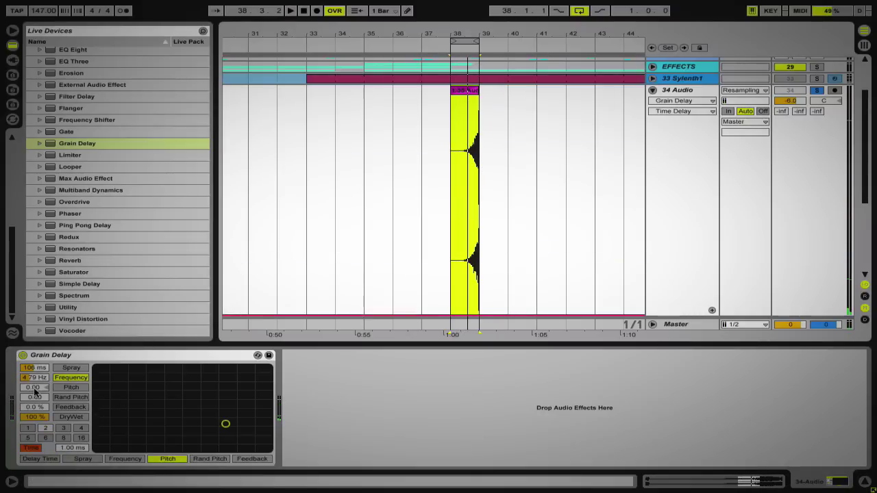
Step: Automate Grain Delay's Pitch on 34 Audio to ramp from 0 up to 12 across bar 38, and play the result
left_click_drag(28, 388, 27, 352)
key("space")
key("ctrl+z")
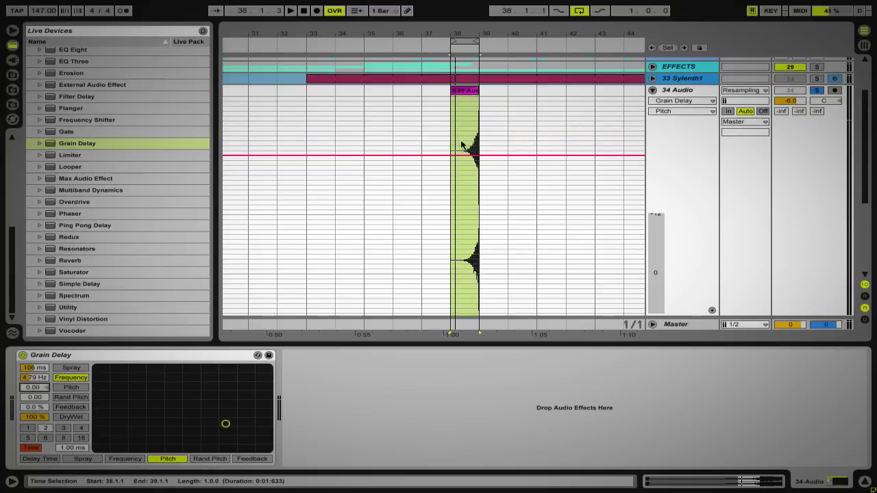
left_click_drag(449, 147, 474, 100)
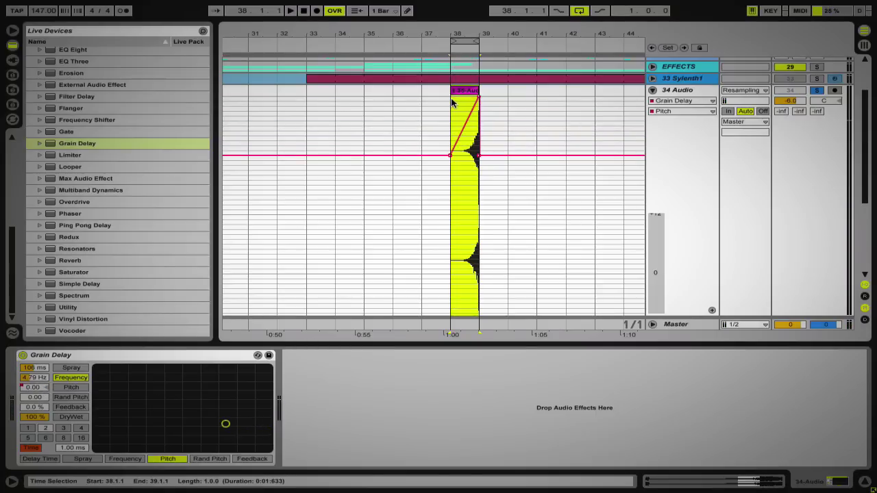
left_click(447, 113)
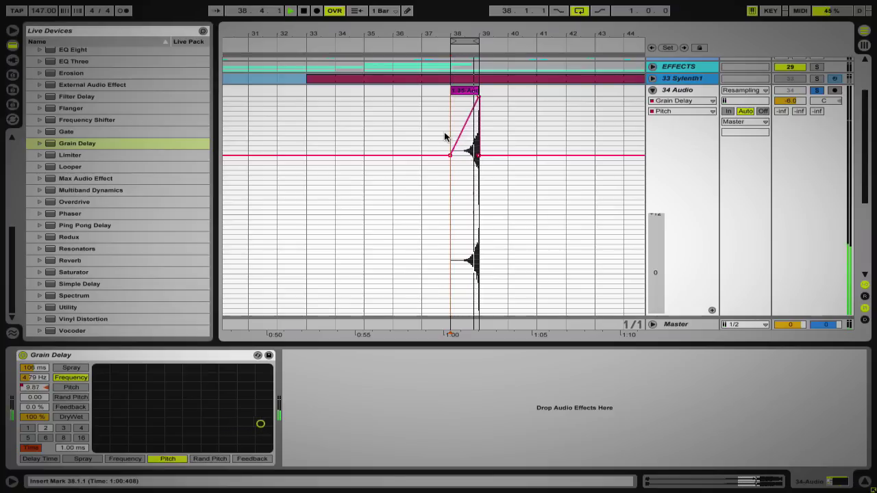
key("space")
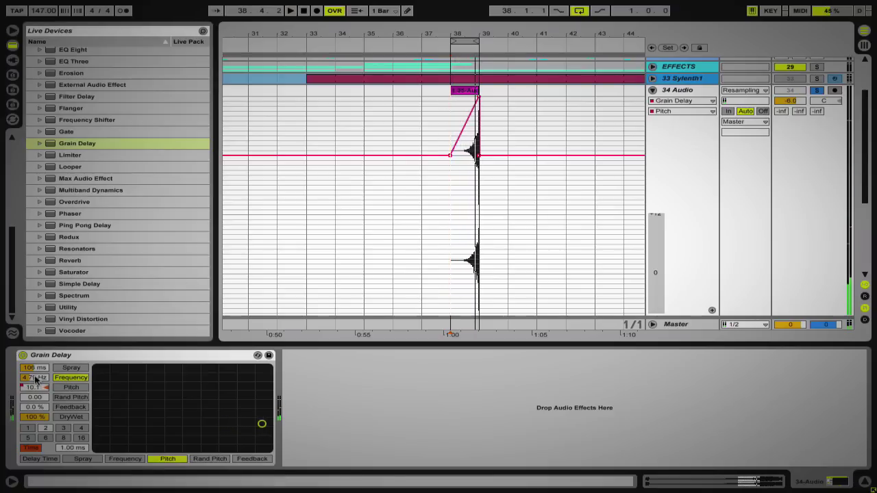
Step: Set Grain Delay's Frequency to 2.28 Hz, Spray to 41.8 ms and Feedback to 95 % while the loop plays
left_click_drag(34, 378, 34, 301)
key("space")
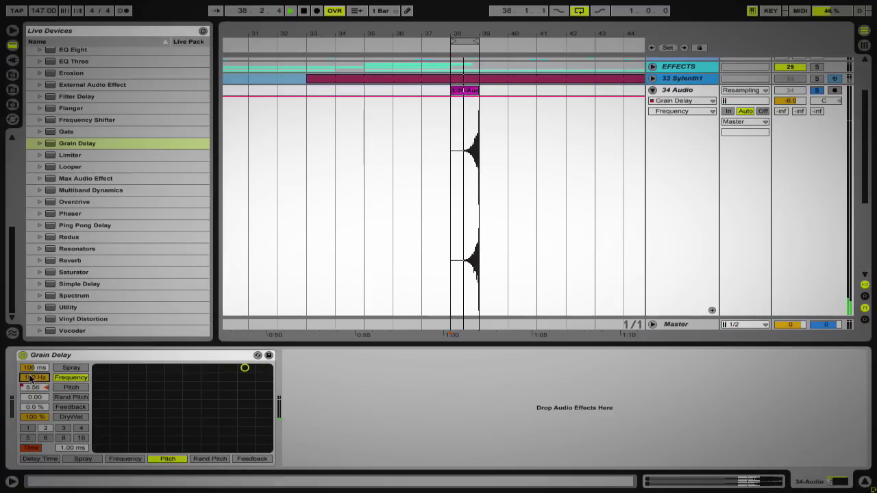
left_click_drag(34, 377, 35, 456)
mouse_move(34, 367)
left_mouse_down()
mouse_move(41, 408)
mouse_move(41, 342)
left_mouse_up()
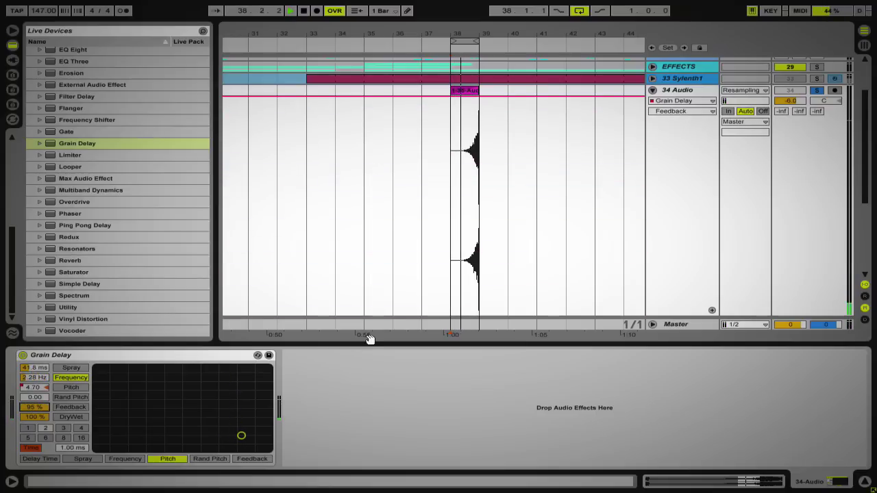
Step: Sweep Grain Delay's Frequency between its lowest and highest settings during playback, ending at 1.00 Hz
left_click(30, 378)
left_click_drag(25, 382, 26, 415)
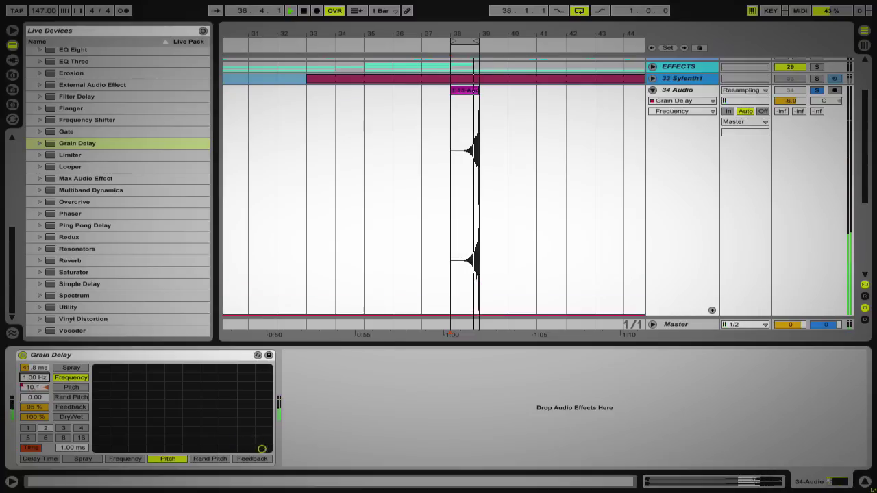
left_click_drag(29, 378, 20, 308)
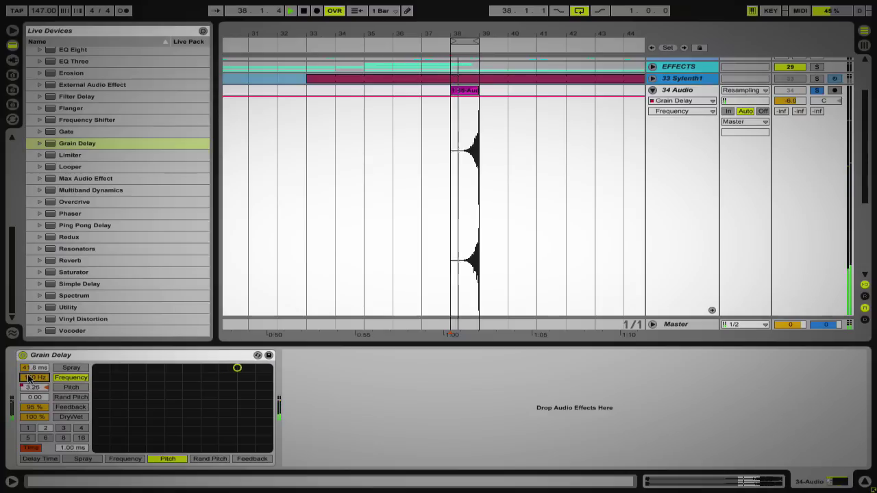
left_click_drag(30, 379, 30, 448)
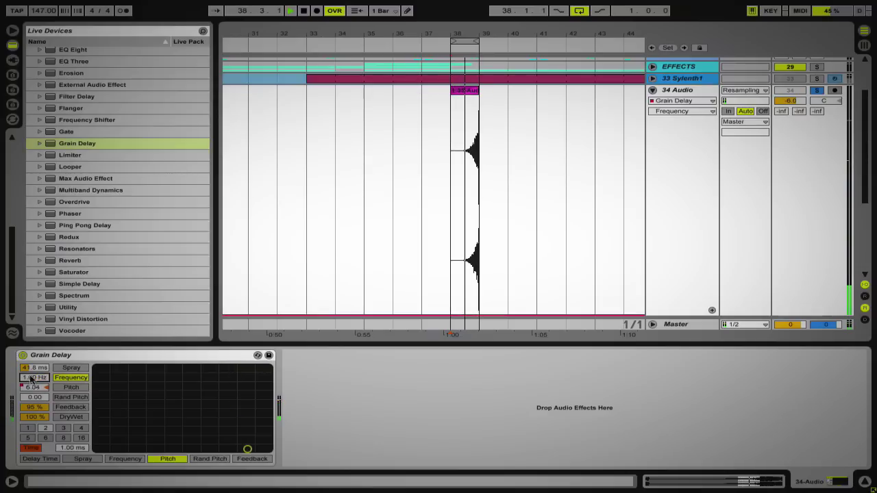
Step: Copy the bar 38 clip on 34 Audio to bar 42
left_click(465, 91)
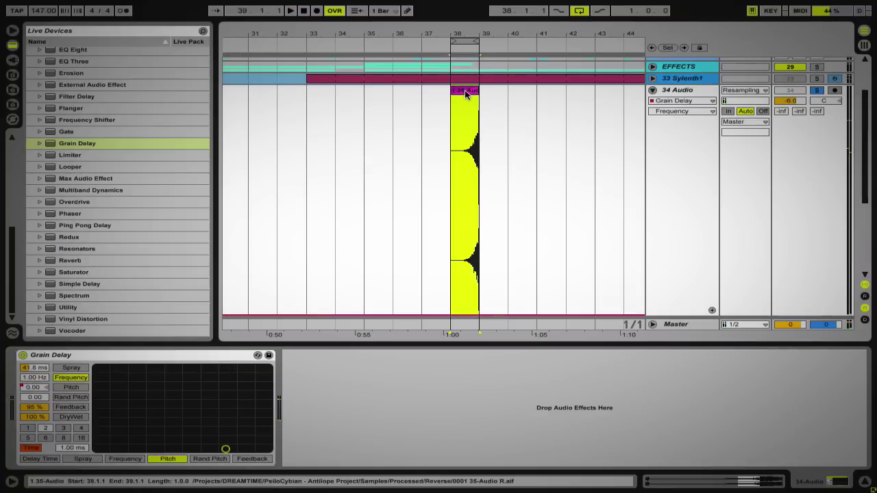
left_click(461, 109)
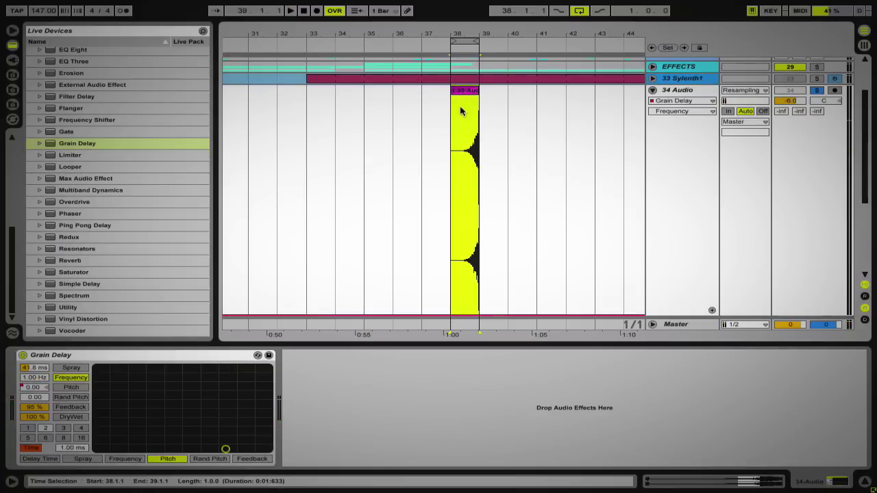
left_click(563, 120)
key("ctrl+v")
Step: Play the loop from bar 38 and set Grain Delay's Spray to 55.0 ms
left_click(451, 147)
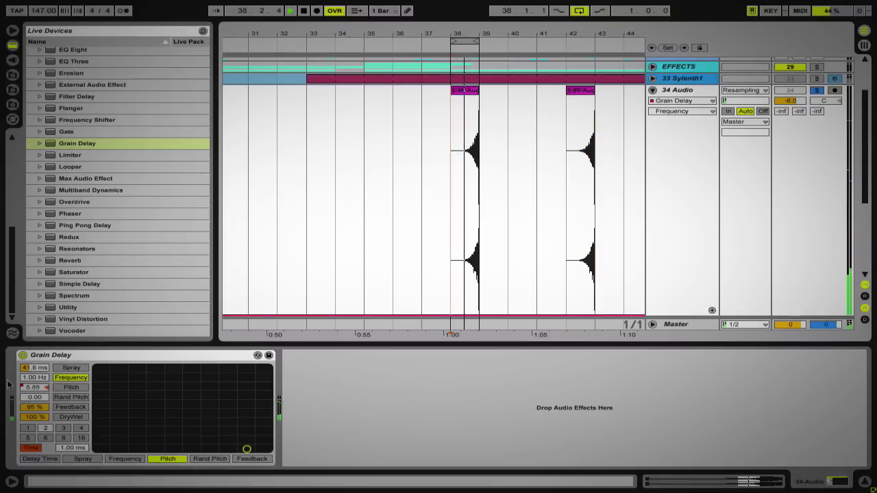
left_click(28, 370)
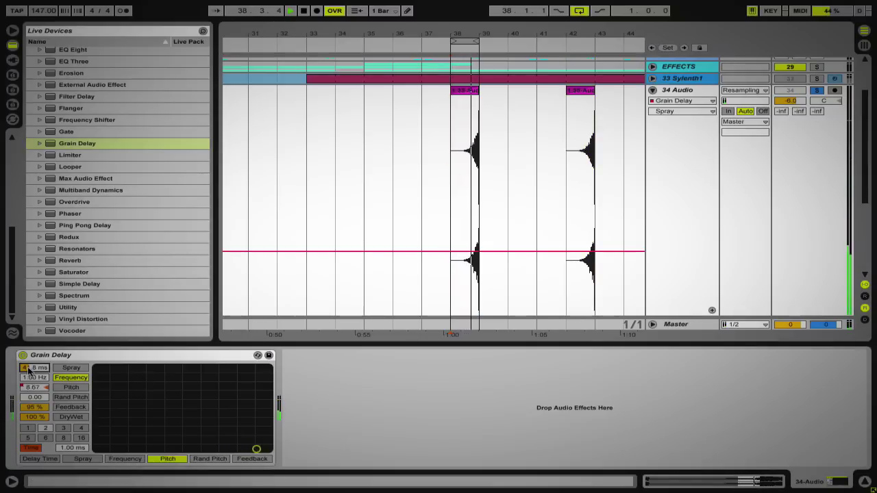
left_click_drag(29, 368, 29, 368)
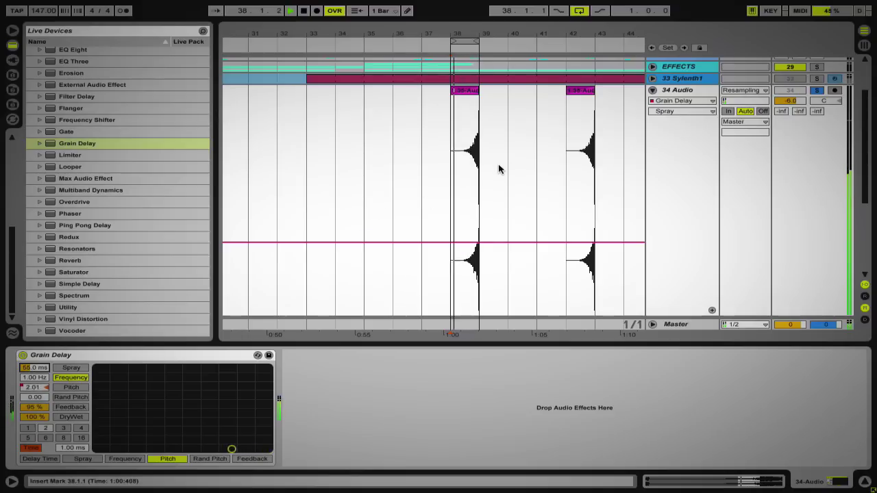
Step: Extend the loop to two bars from bar 38 and record the looping 34 Audio effect onto 35 Audio through Resampling
mouse_move(478, 42)
left_mouse_down()
mouse_move(506, 42)
mouse_move(480, 49)
left_mouse_up()
left_click(652, 89)
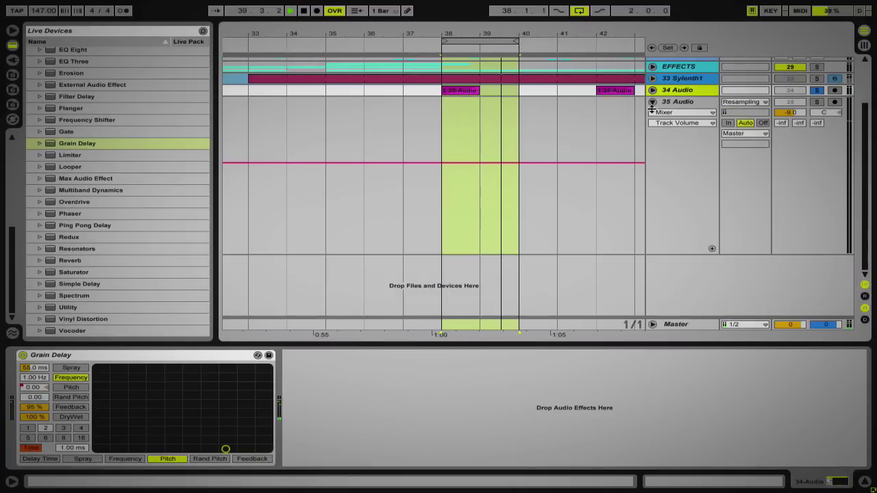
left_click(420, 130)
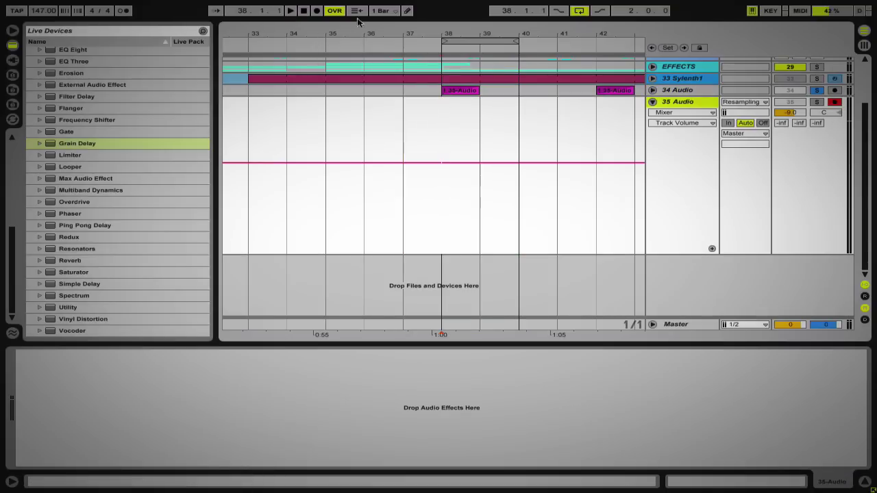
left_click(291, 11)
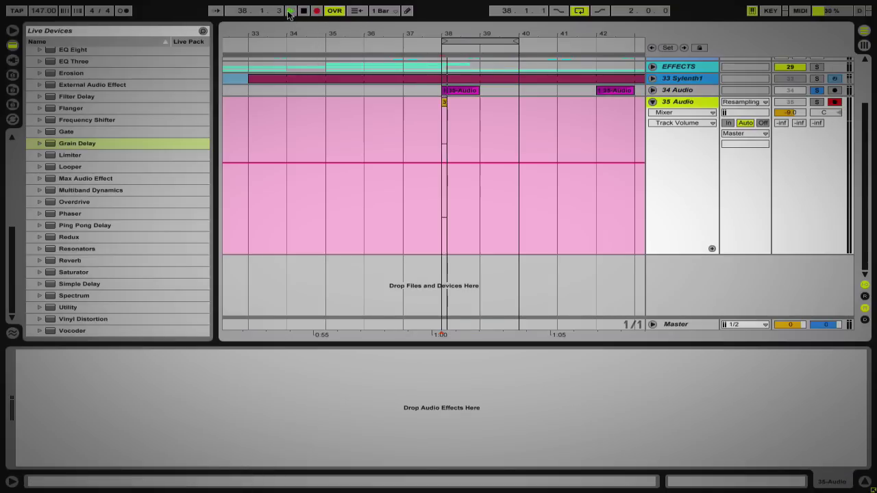
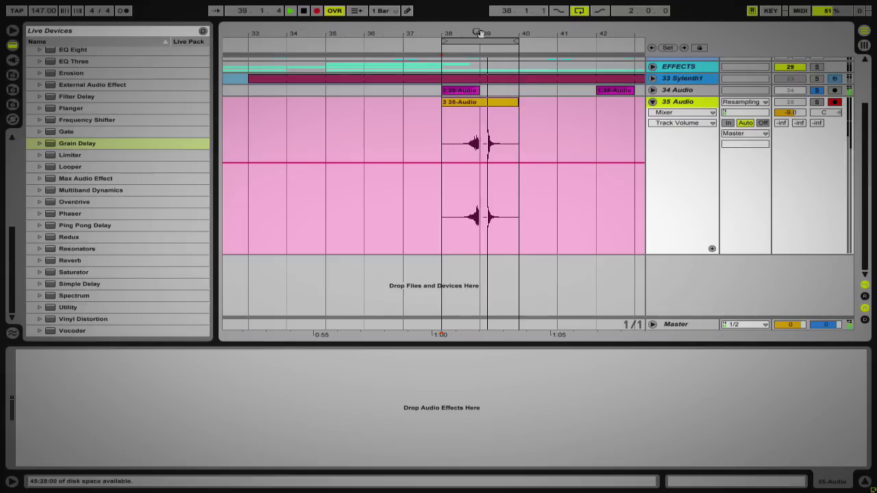
left_click_drag(480, 33, 433, 91)
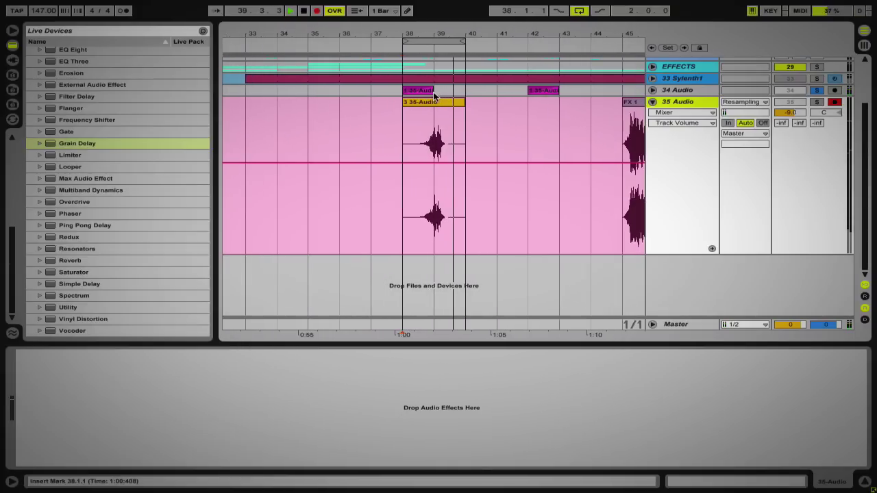
key("space")
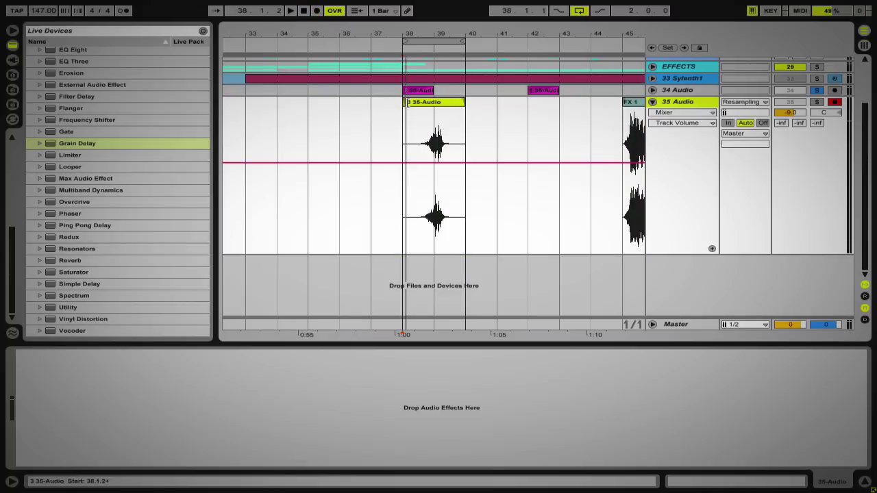
Step: Extend the new 35 Audio recording's start back to bar 33 and play it from bar 34 in the full mix
left_click_drag(405, 107, 239, 118)
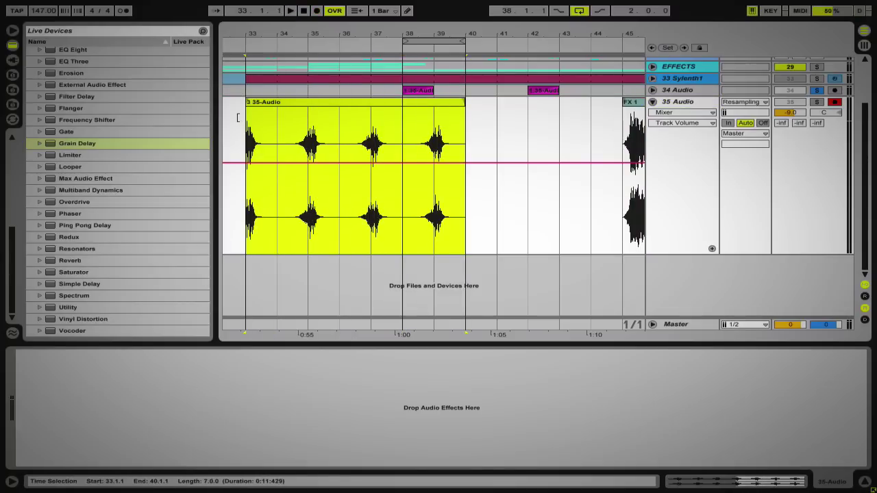
left_click(294, 132)
key("space")
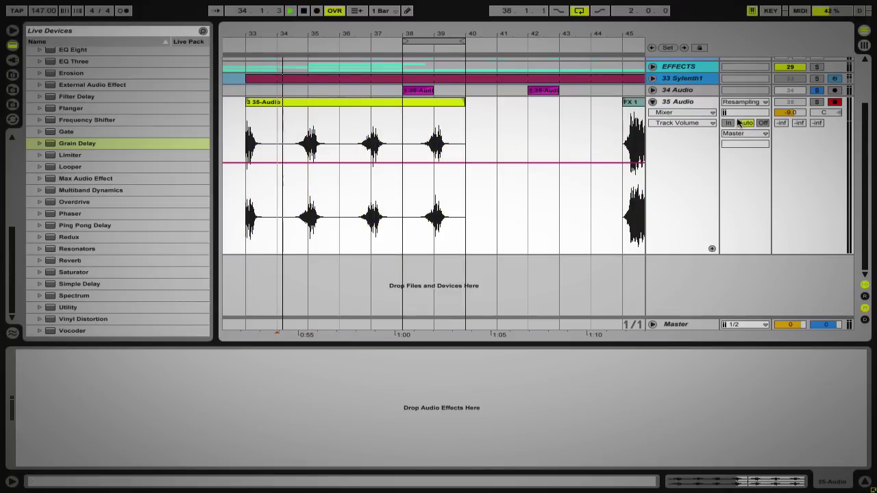
left_click(795, 103)
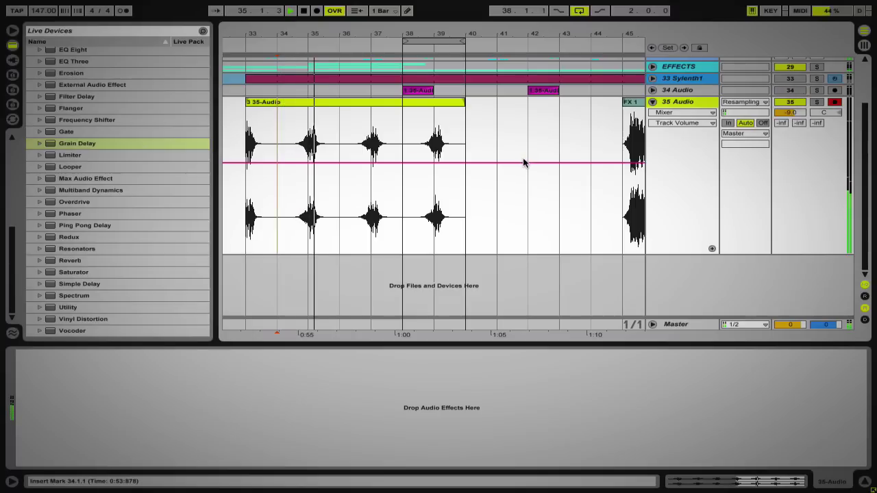
key("space")
Step: Set the arrangement's fixed grid to 1/2, move the recorded clip to start at 32.1.1, and play it
right_click(272, 140)
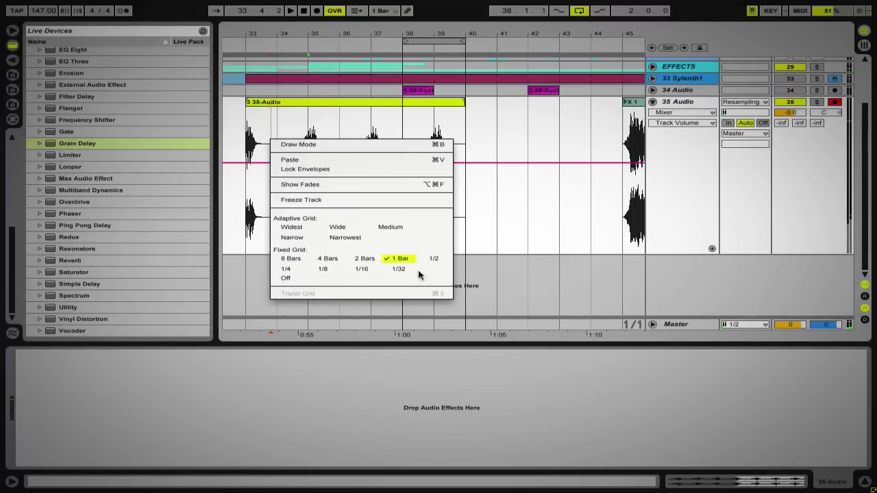
left_click(434, 258)
left_click_drag(352, 102, 300, 110)
left_click(264, 147)
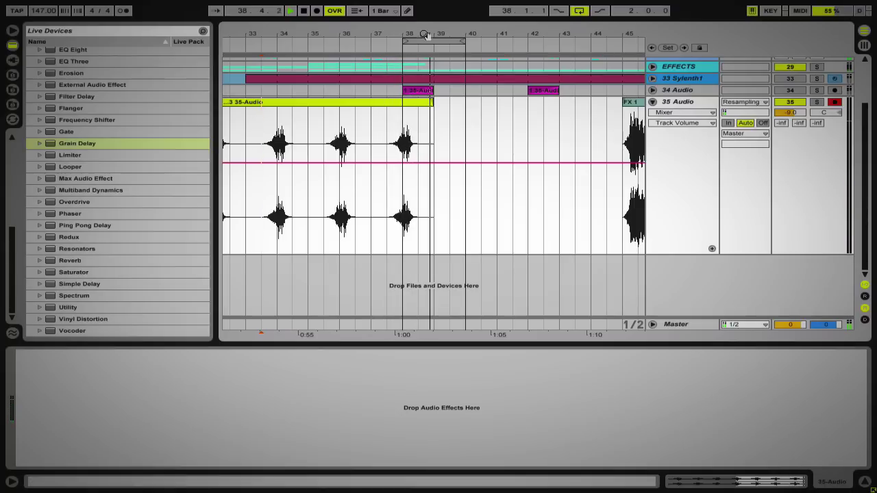
Step: Solo 35 Audio and audition the recorded repetitions from bar 35 and again from 33.3.1
left_click_drag(425, 34, 380, 34)
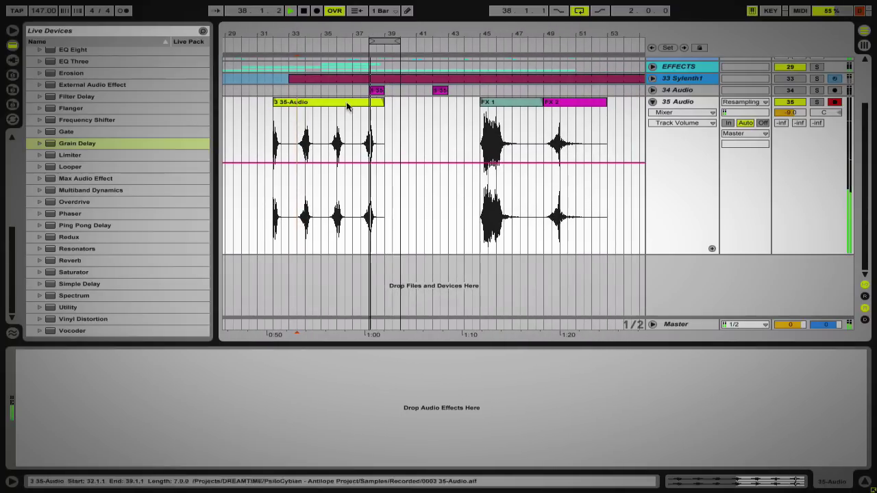
left_click(328, 147)
left_click(816, 102)
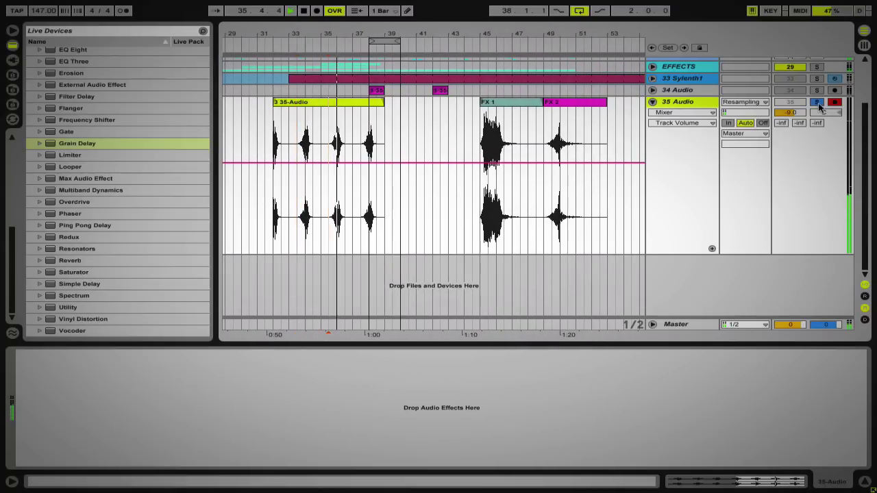
left_click(297, 148)
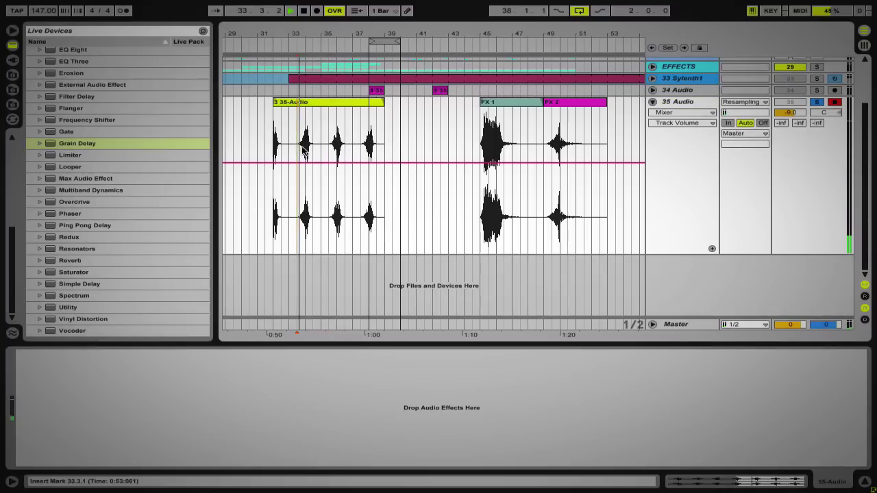
Step: Extend the recorded clip's start back to bar 25 and play the earlier repetitions from bar 27
mouse_move(274, 113)
left_mouse_down()
mouse_move(222, 132)
mouse_move(314, 103)
mouse_move(288, 103)
left_mouse_up()
left_click(316, 134)
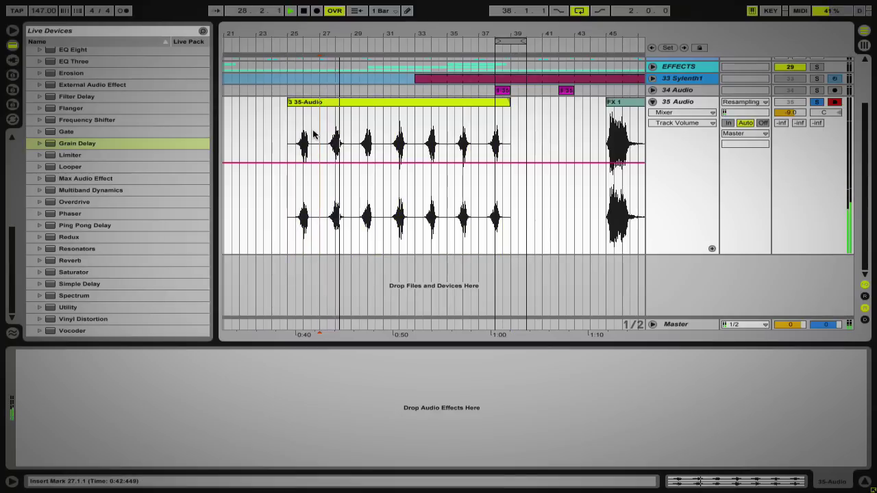
key("space")
Step: Isolate the repetition around bar 28 by deleting 28.3.1 to 39.1.1 and everything before 27.3.1 in the recording
left_click_drag(344, 137, 510, 137)
key("Delete")
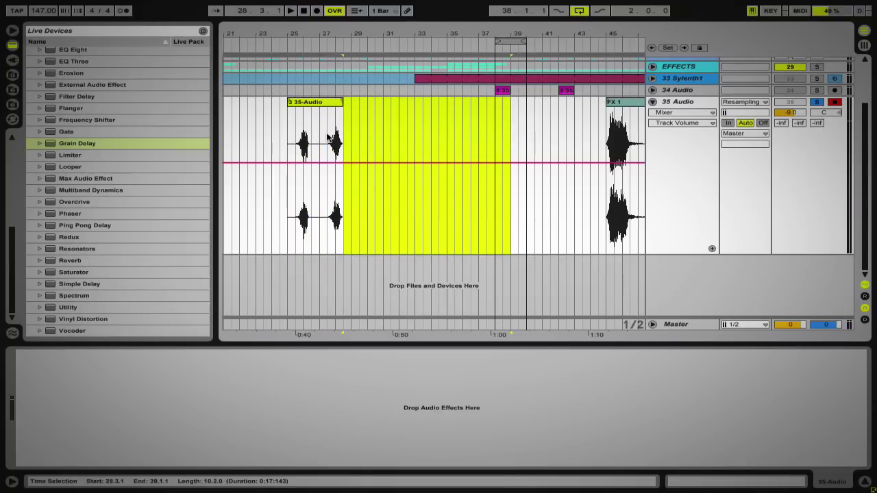
left_click_drag(327, 137, 288, 137)
key("Delete")
Step: Move the isolated one-bar clip to 33.3.1 and play it
left_click_drag(335, 102, 430, 106)
key("space")
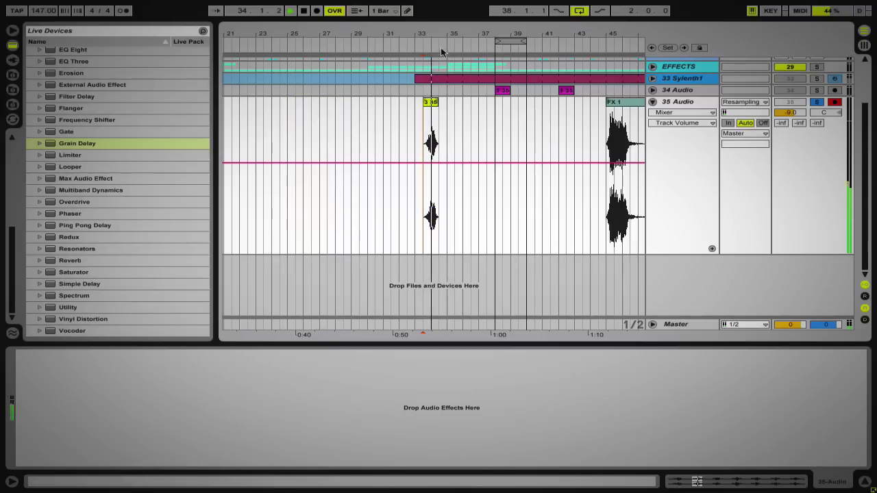
left_click_drag(440, 37, 464, 48)
key("space")
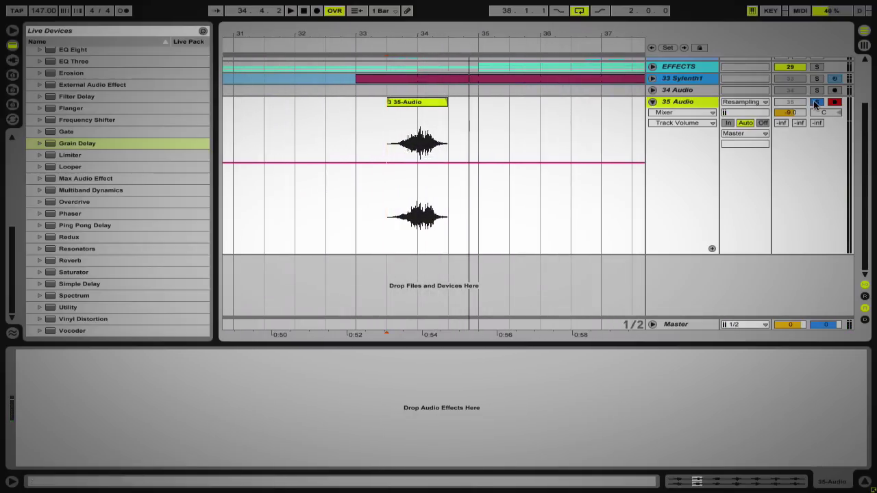
Step: Move the isolated clip to 34.1.1, extend its end to 35.3.1, and play it unsoloed from 33.3.1
key("space")
mouse_move(447, 102)
left_mouse_down()
mouse_move(503, 103)
mouse_move(444, 110)
left_mouse_up()
key("space")
left_click(384, 118)
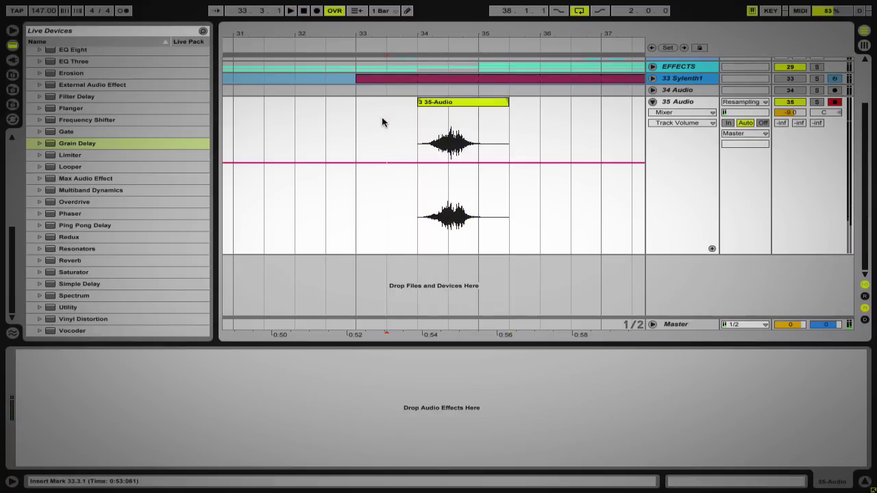
key("space")
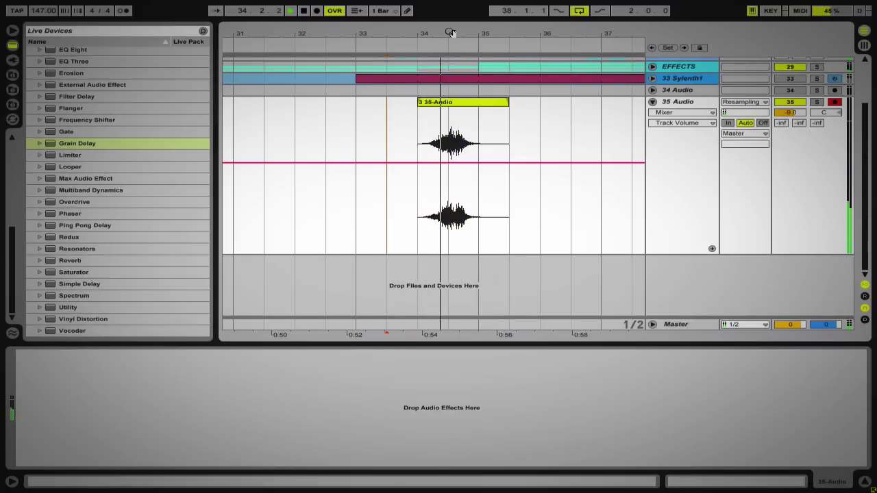
left_click_drag(450, 32, 403, 35)
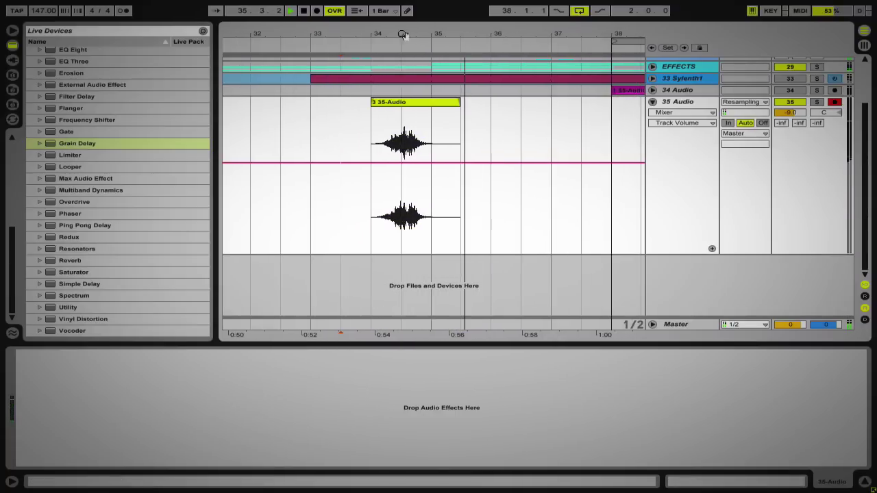
key("space")
Step: Play the clip with 35 Audio soloed and trim its start to 34.3.1
key("space")
left_click(814, 102)
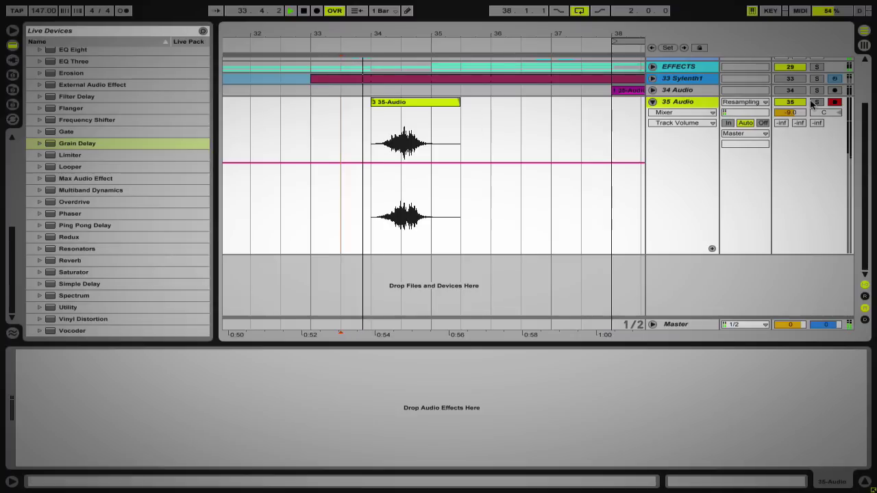
left_click(413, 103)
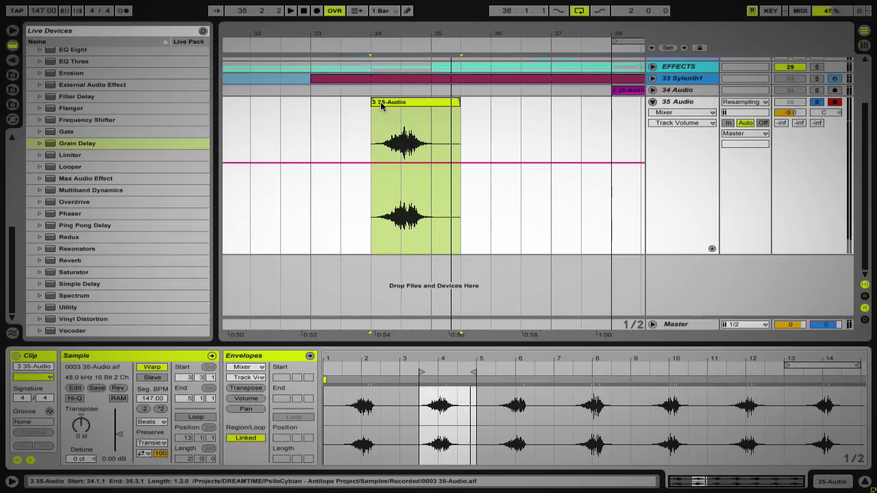
left_click(381, 105)
left_click_drag(372, 103, 401, 103)
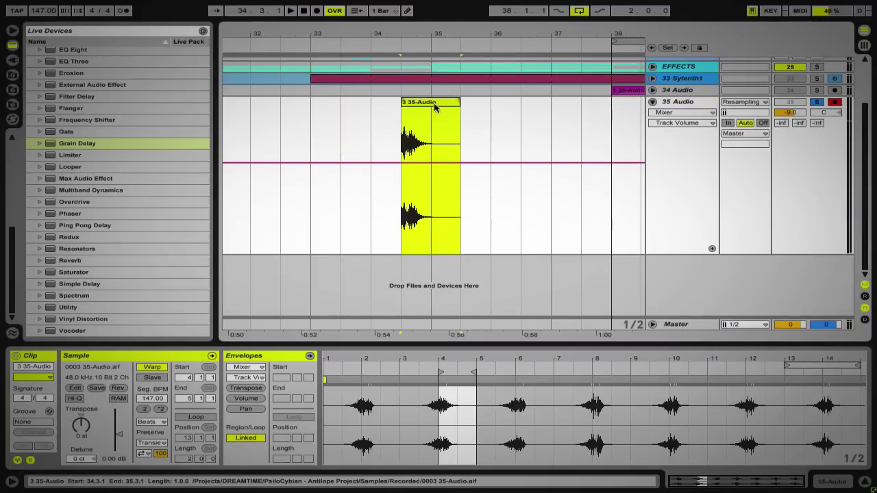
Step: Set the clip's loop region to one bar from 4.1.1 and crop the sample to the trimmed portion
right_click(445, 407)
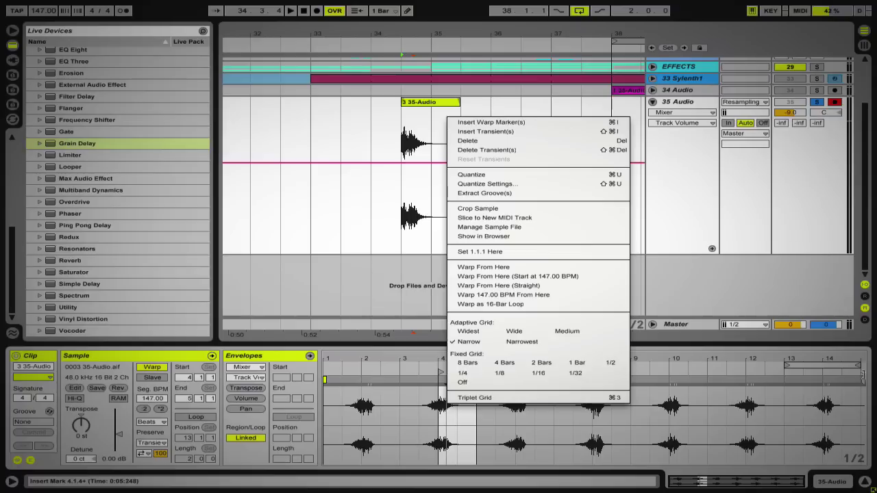
key("Escape")
left_click_drag(822, 365, 476, 371)
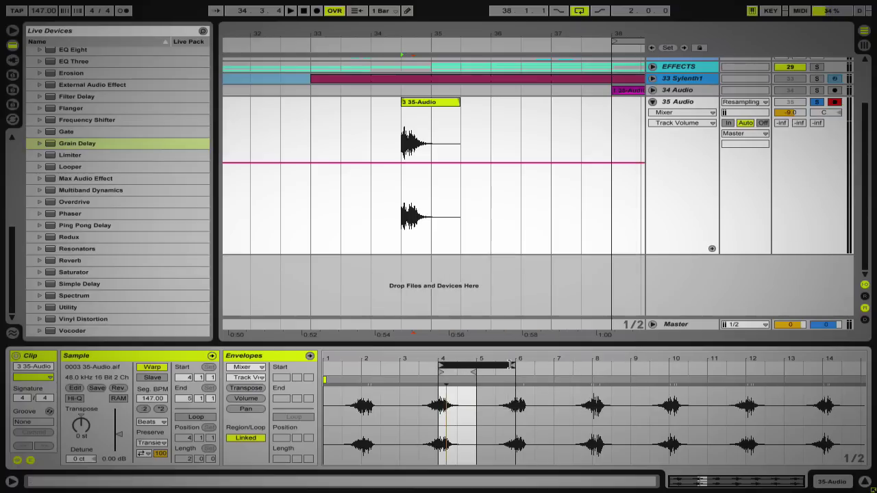
right_click(438, 414)
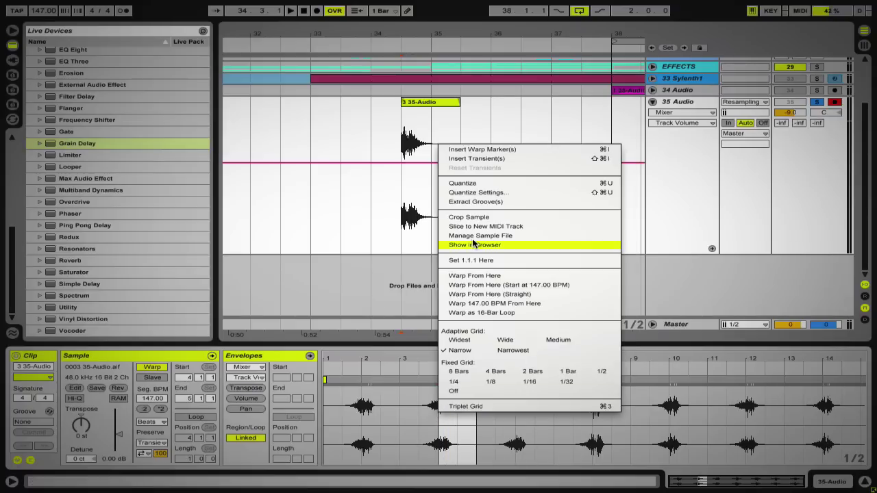
left_click(483, 227)
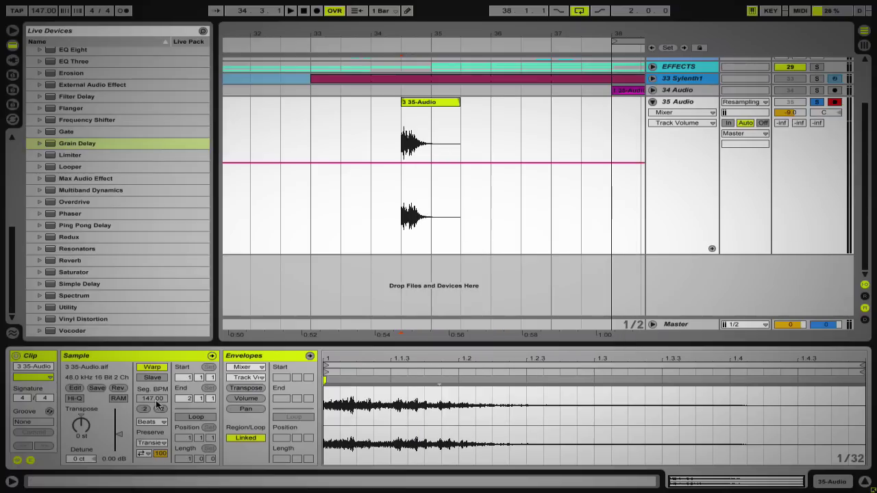
Step: Stretch the cropped clip to four bars by raising its segment tempo to 588.00 BPM, and play it
left_click(145, 409)
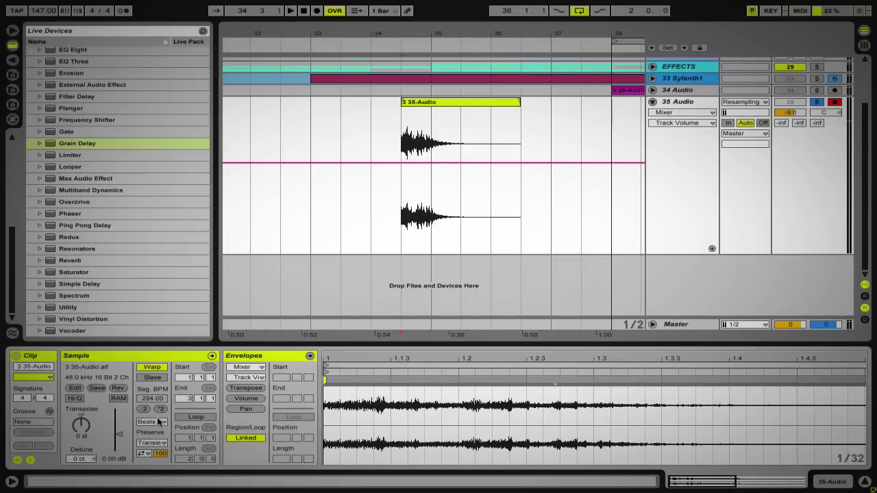
left_click(144, 409)
key("space")
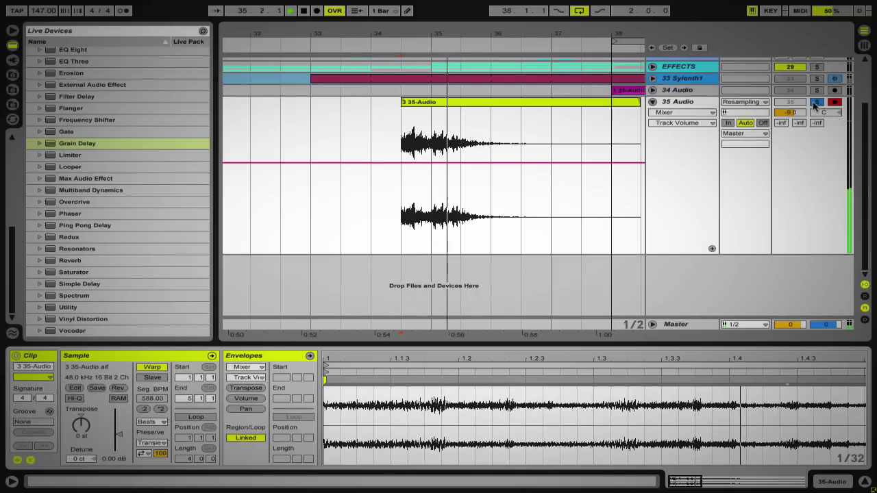
Step: Compare the clip's Tones and Texture warp modes during playback, then use Tones with the grain size raised to 53.90
key("space")
left_click(151, 421)
left_click(152, 439)
key("space")
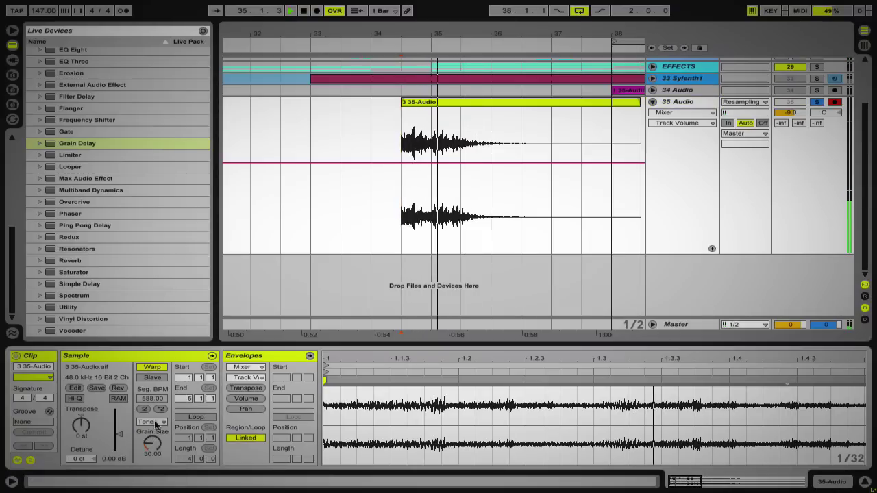
left_click(148, 421)
left_click(151, 450)
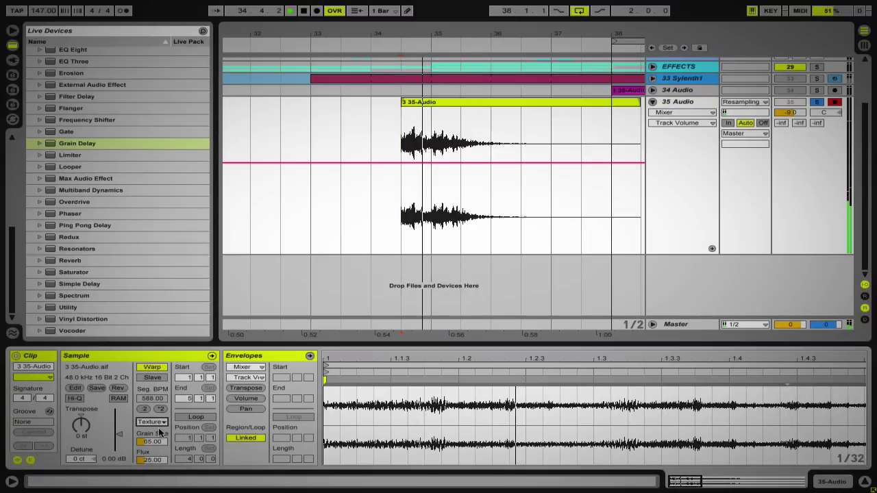
left_click(153, 421)
left_click(155, 439)
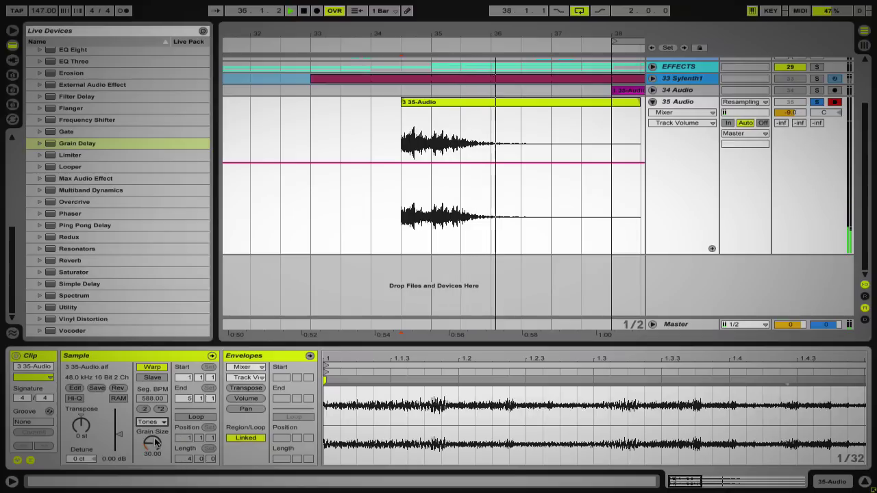
left_click_drag(156, 442, 156, 401)
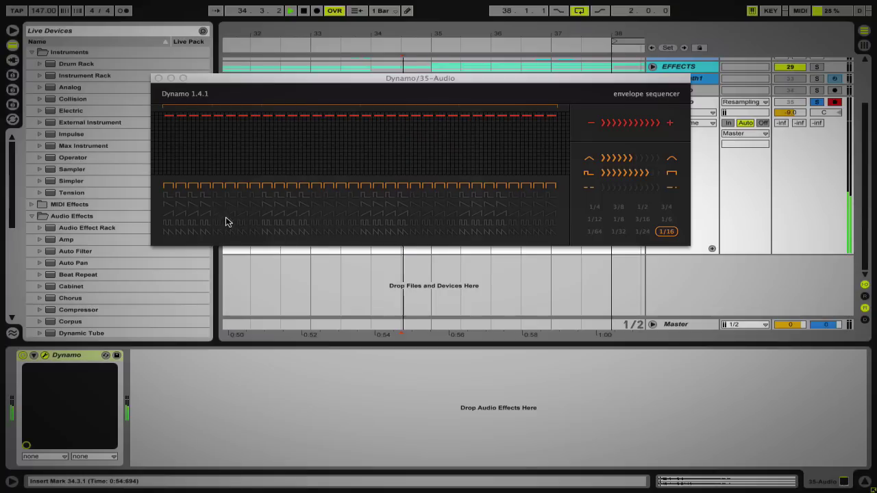
Step: Shorten Dynamo's 1/16 pattern to six steps mixing narrow and full pulses, and reduce its envelope smoothing and pulse width
left_click(607, 159)
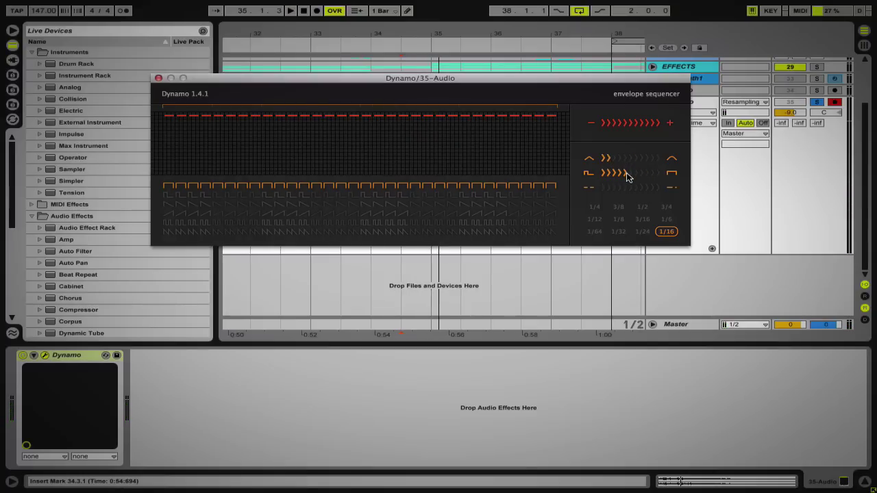
left_click(235, 106)
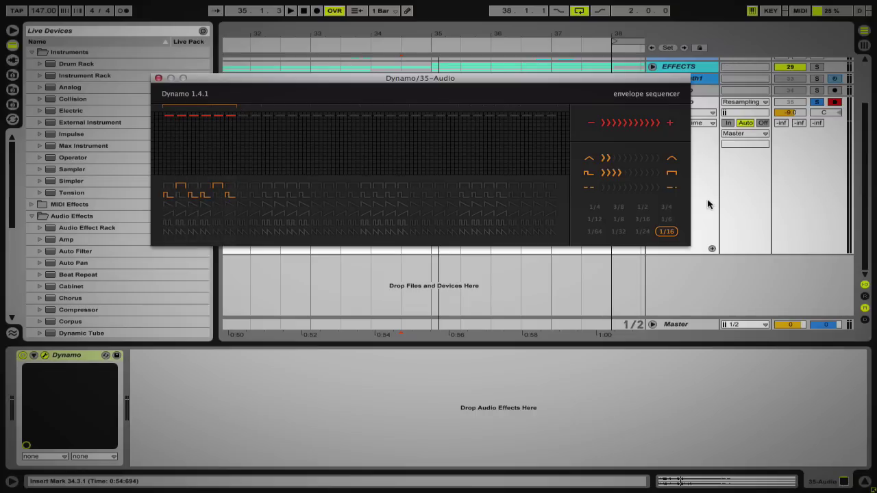
left_click(158, 79)
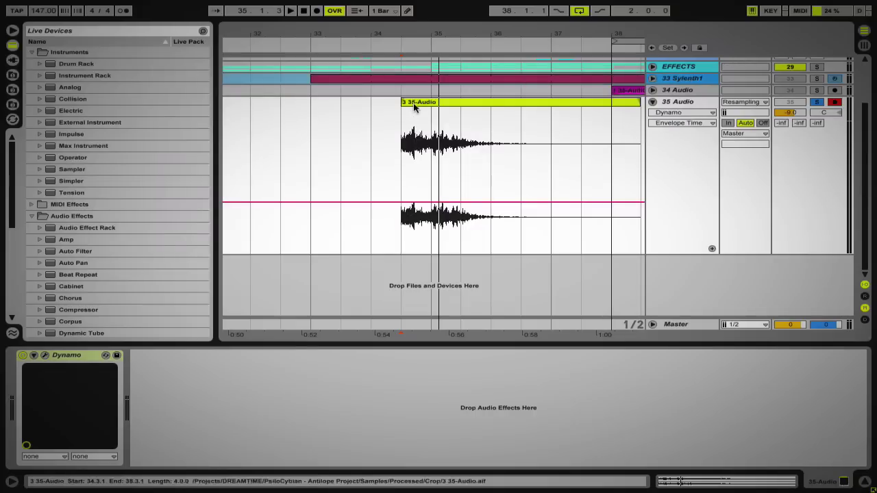
Step: Loop the clip's first bar from 34.3.1 to 35.3.1 and play it through Dynamo
left_click(471, 142)
left_click_drag(471, 142, 395, 146)
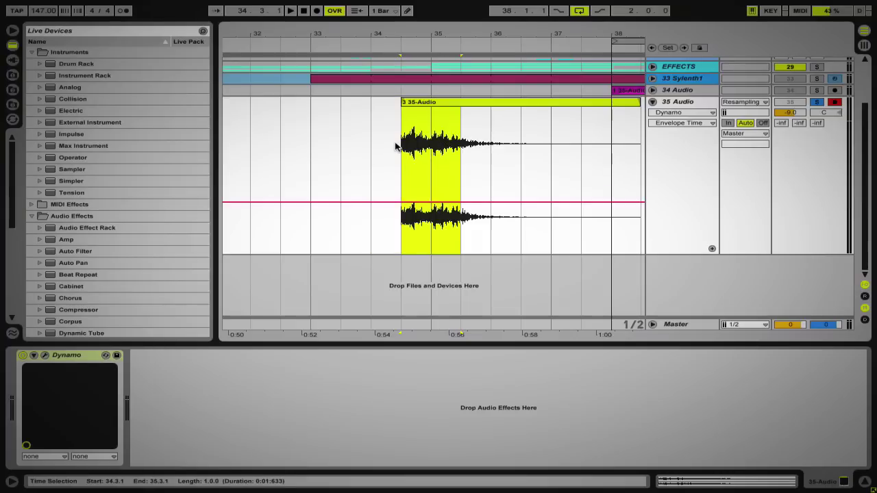
key("ctrl+l")
key("space")
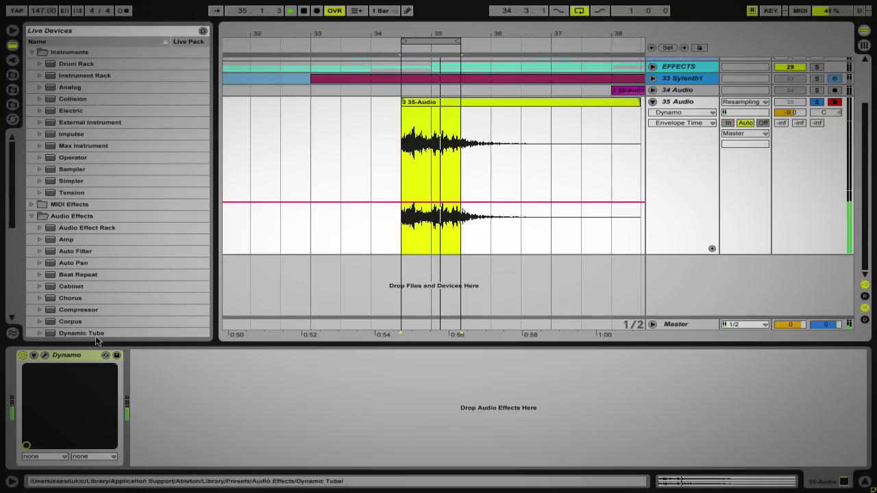
Step: Set Dynamo's rate to 1/32, build a sixteen-step pattern of narrow and full pulses, and hear it unsoloed in the mix
left_click(45, 355)
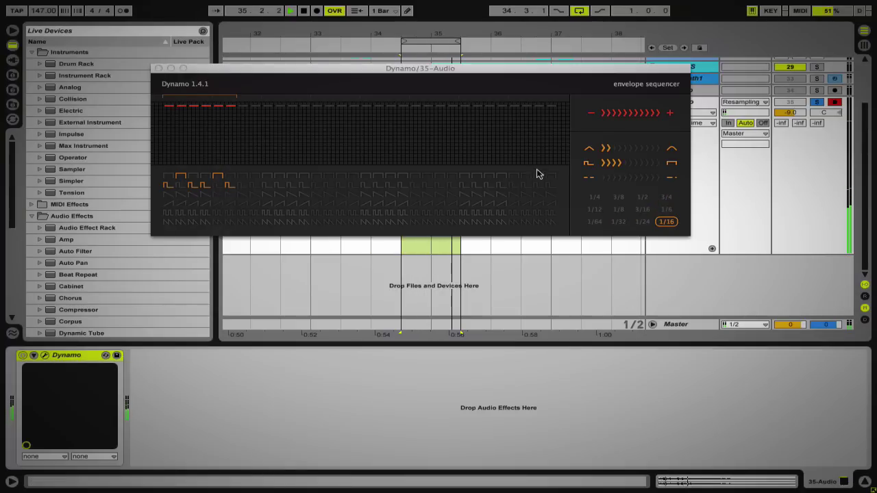
left_click(619, 222)
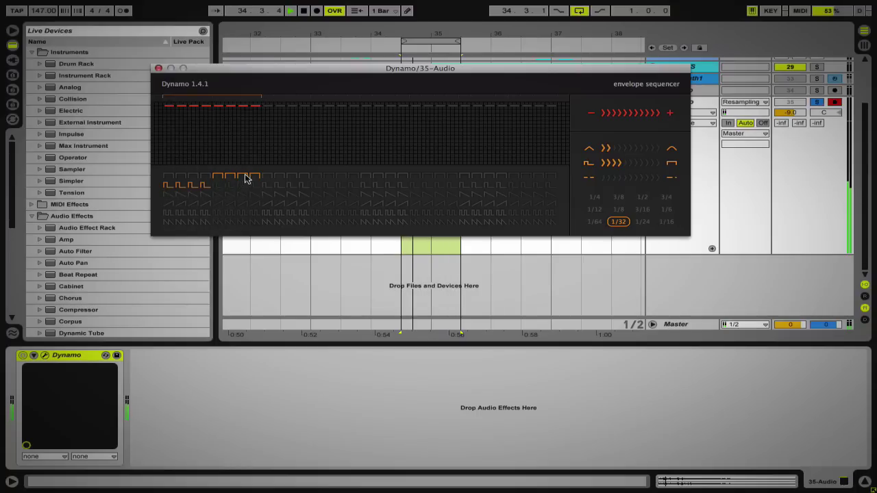
left_click_drag(239, 184, 255, 190)
left_click_drag(344, 100, 360, 100)
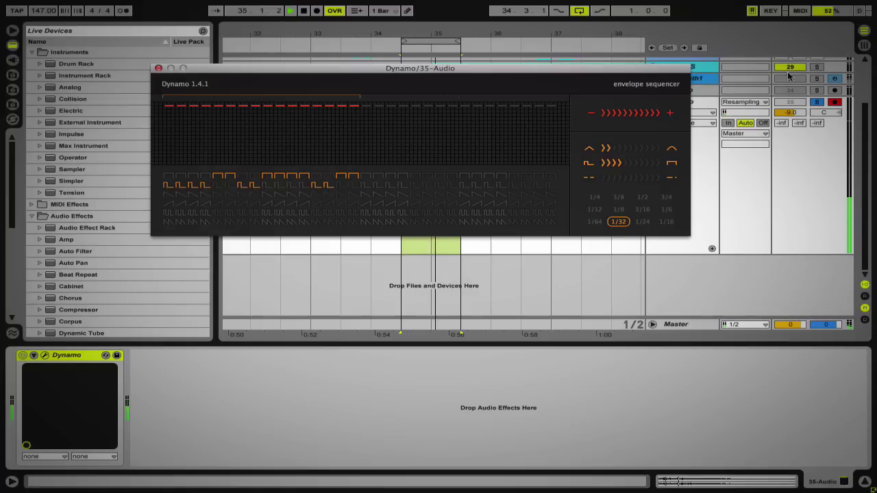
left_click(817, 102)
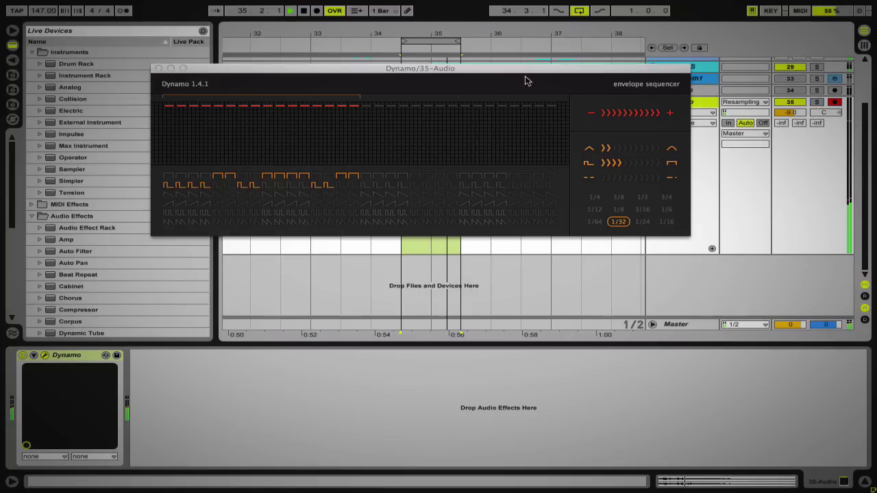
left_click(158, 69)
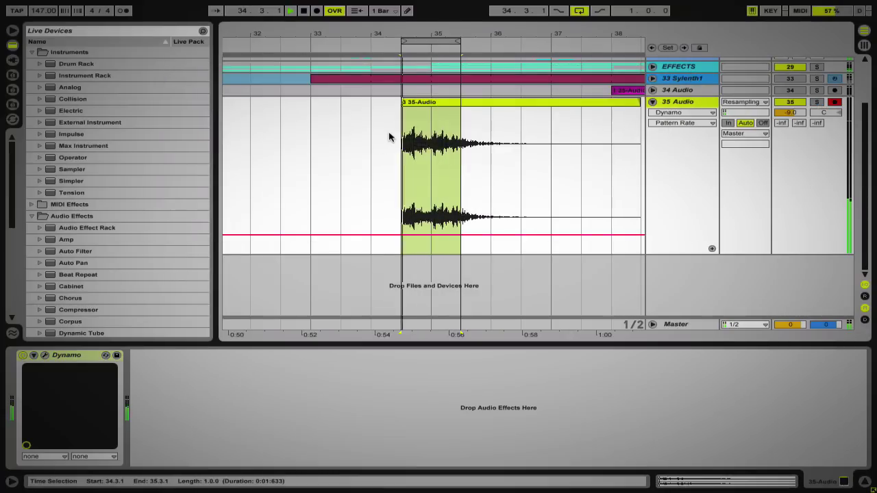
Step: Transpose the 35-Audio clip up to 24 st and play it with the track soloed
left_click(431, 102)
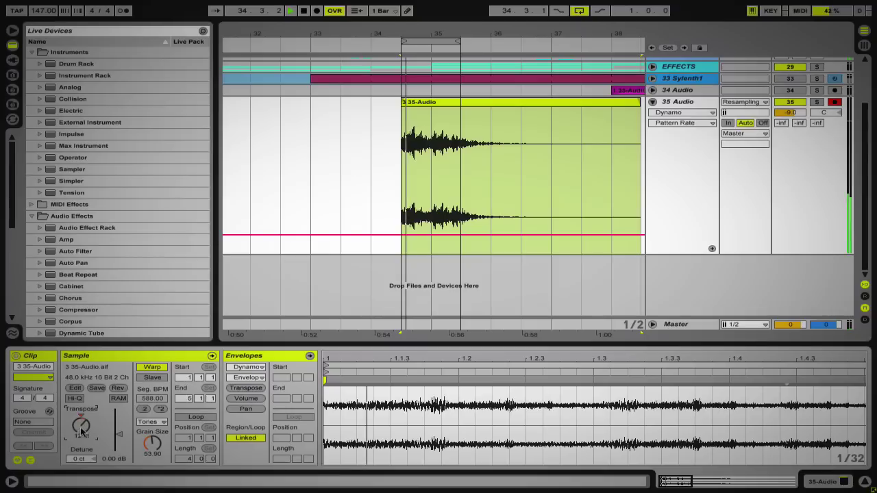
left_click_drag(81, 432, 87, 431)
key("space")
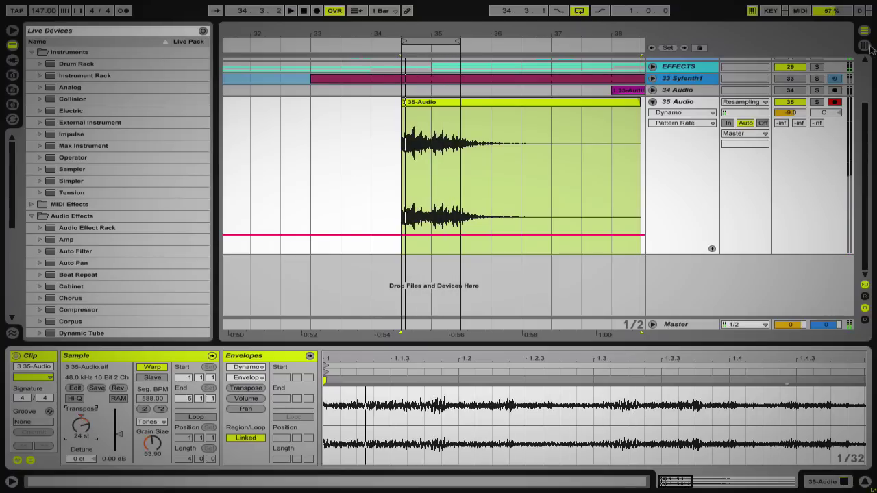
left_click(815, 102)
key("space")
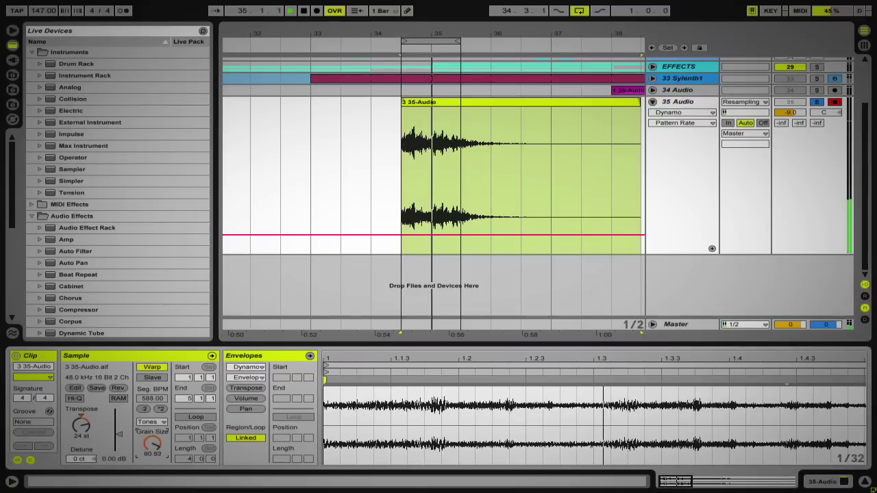
Step: Switch the clip's warp mode to Texture with grain size 20.35 and flux 82.03, and reset its transposition to 0 st
left_click(151, 422)
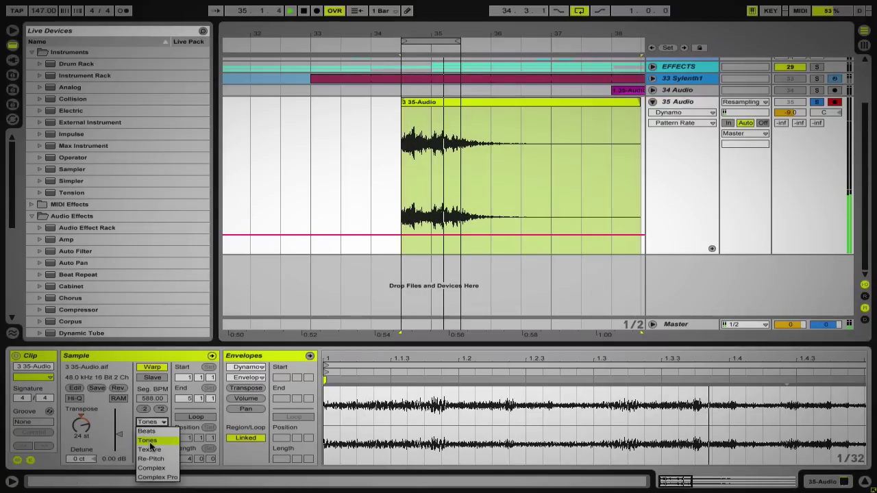
left_click(152, 445)
left_click_drag(150, 441, 151, 373)
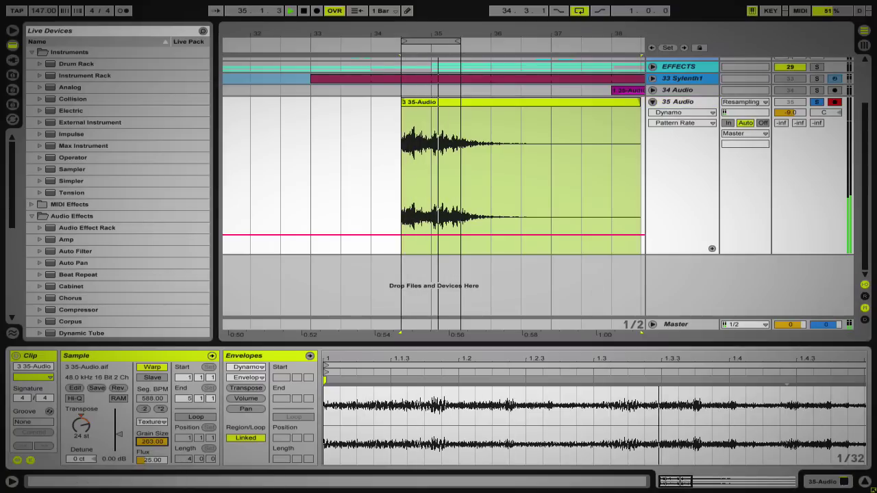
left_click_drag(145, 460, 146, 405)
left_click_drag(150, 441, 148, 424)
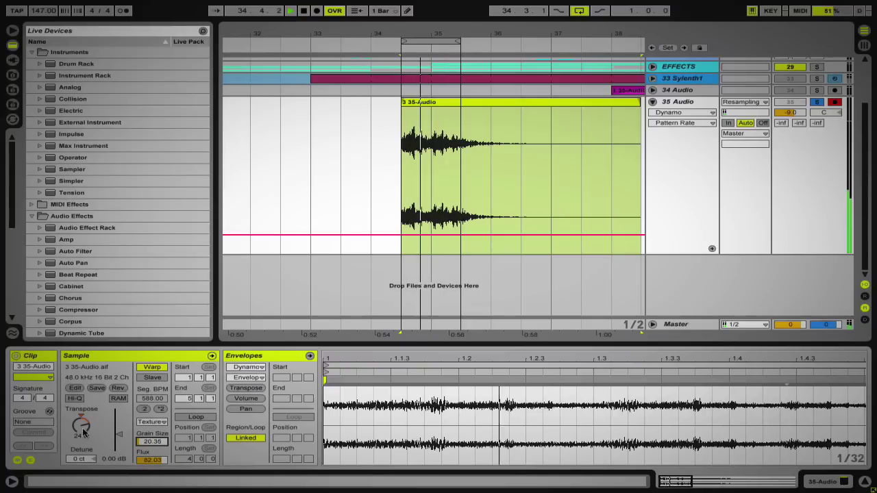
left_click_drag(81, 425, 81, 444)
left_click(81, 418)
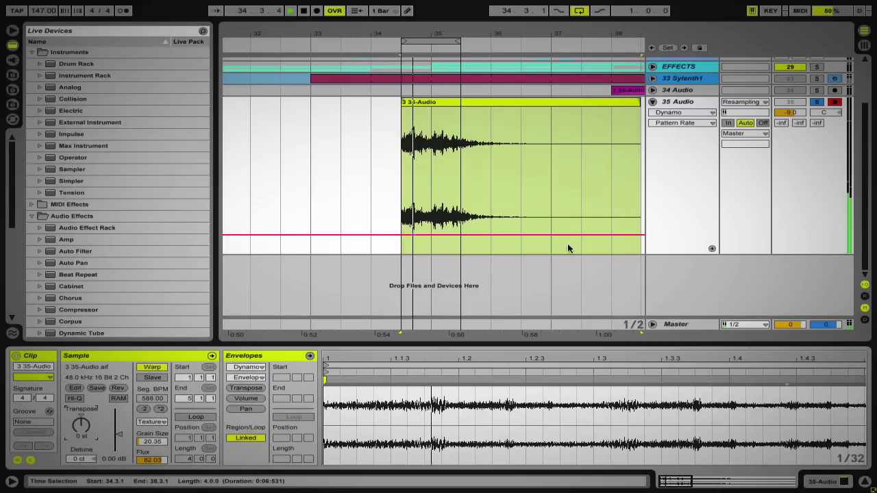
Step: Set Dynamo's rate to 1/16 and change steps 10 and 11 of its pattern to narrow pulses during playback
key("space")
double_click(685, 102)
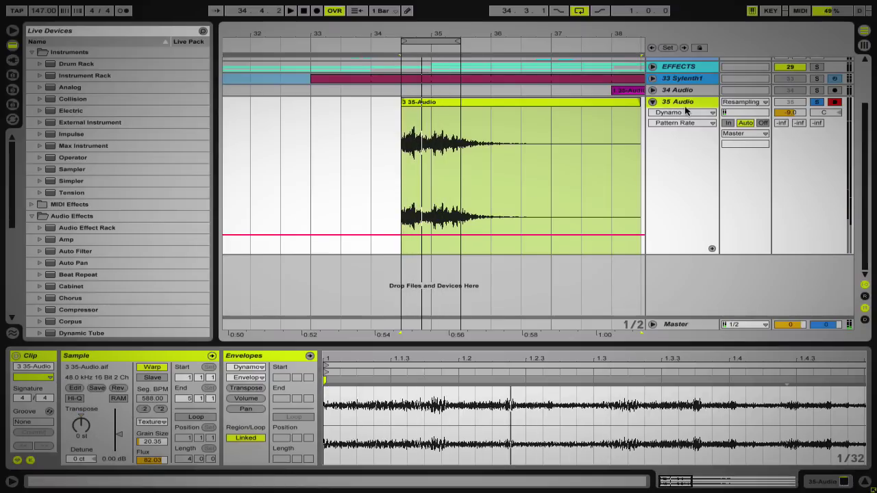
key("space")
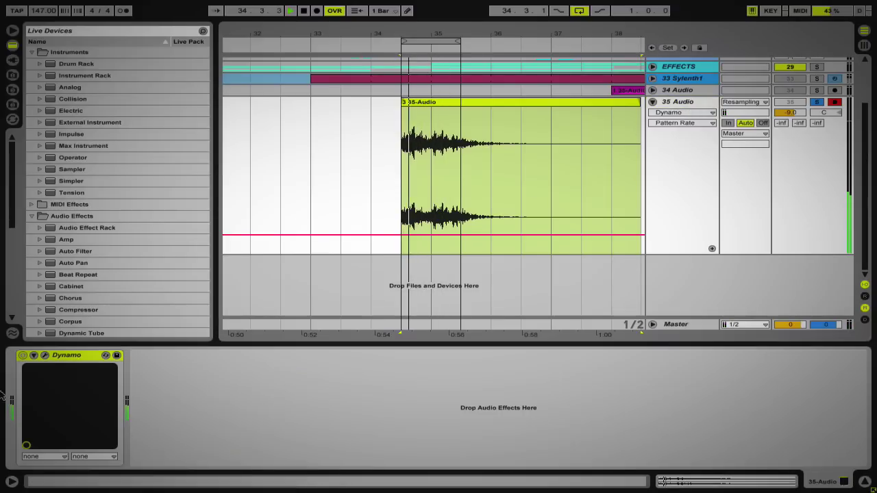
left_click(44, 355)
left_click(668, 222)
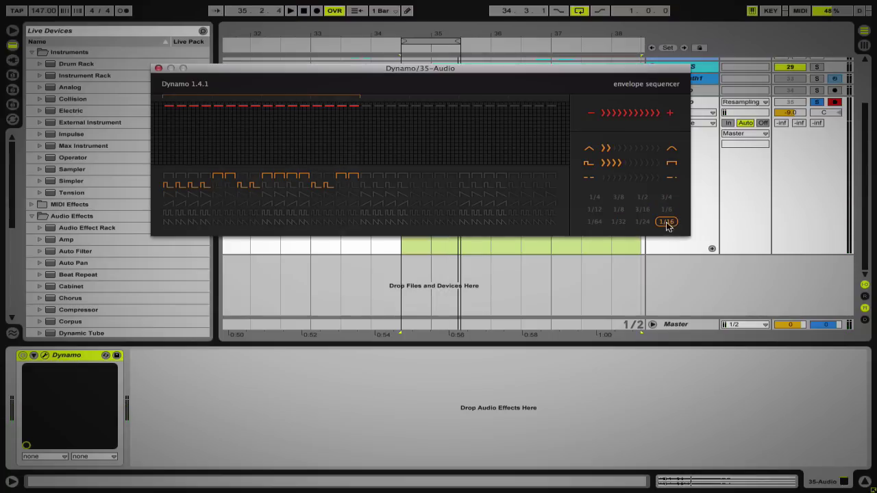
left_click(402, 248)
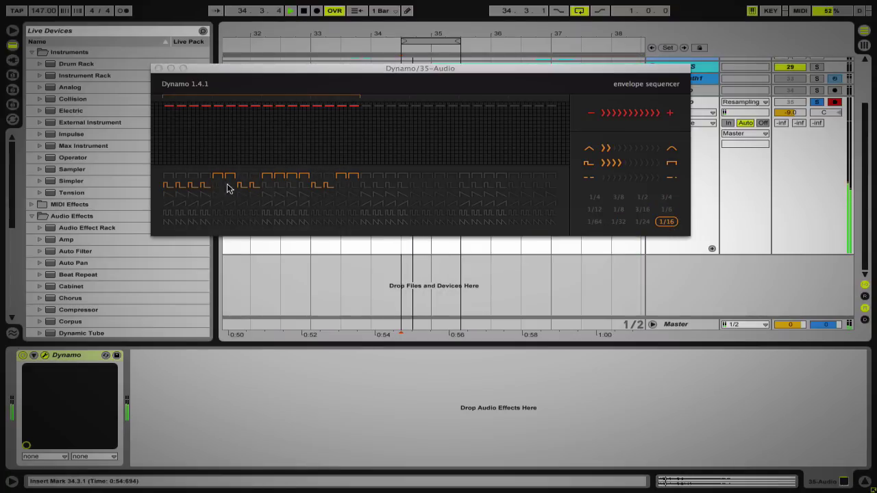
left_click(288, 190)
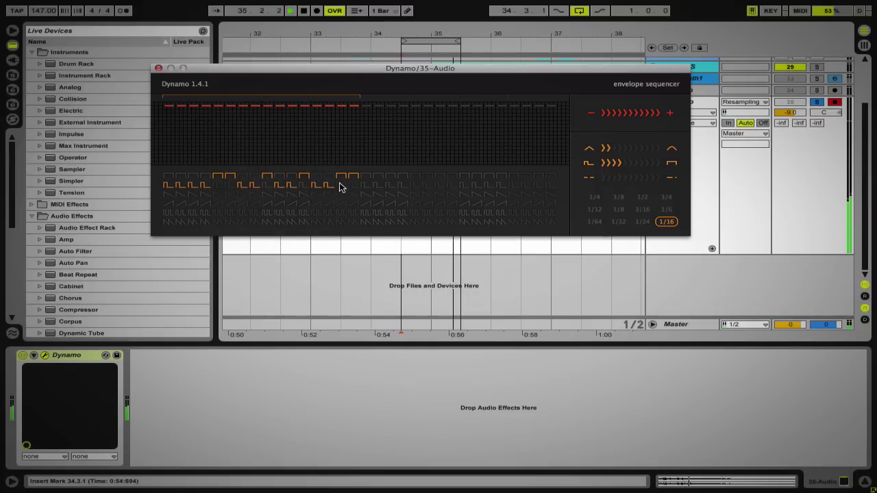
left_click(159, 68)
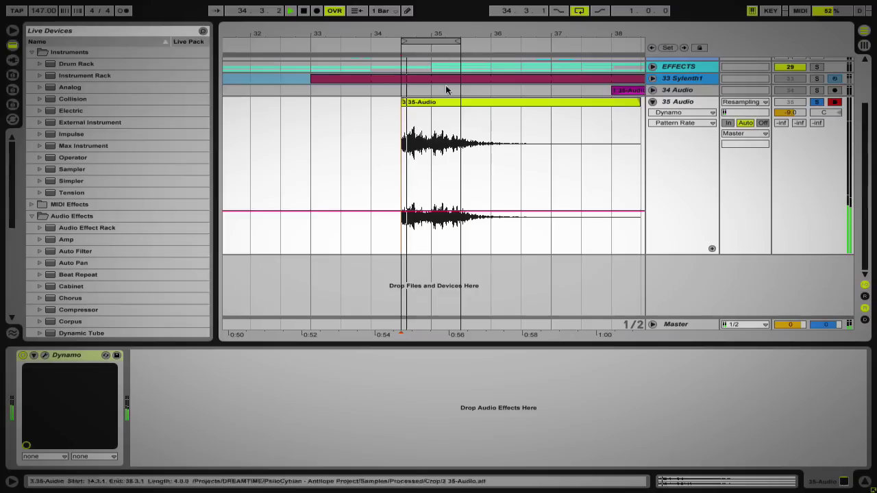
Step: Extend the playback loop's end to 37.1.1 and delete the part of the clip beyond that point
left_click_drag(459, 41, 551, 41)
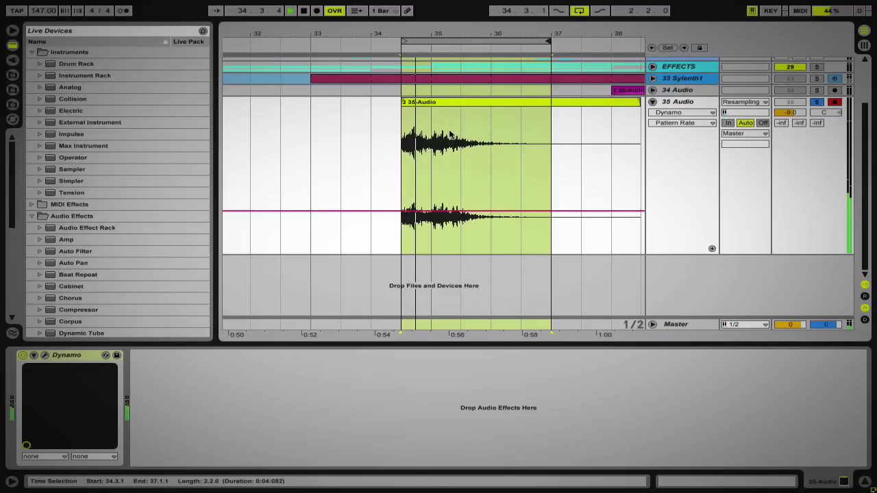
double_click(432, 102)
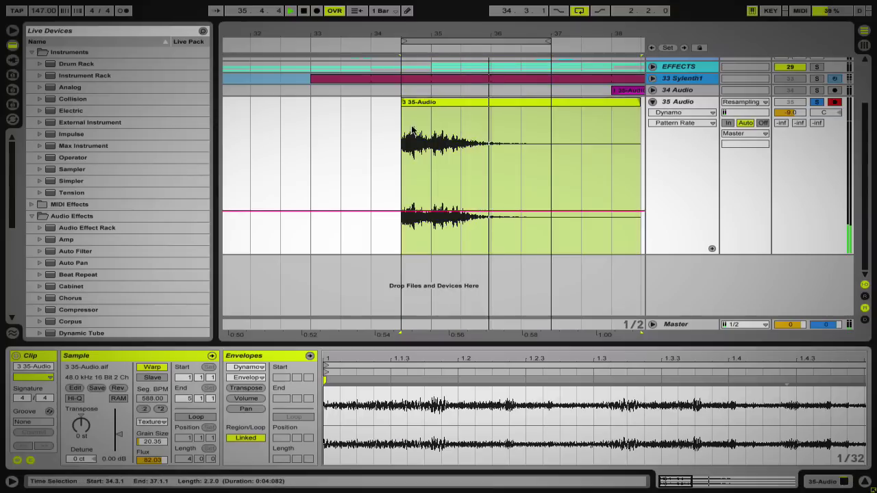
left_click_drag(552, 144, 630, 150)
key("Delete")
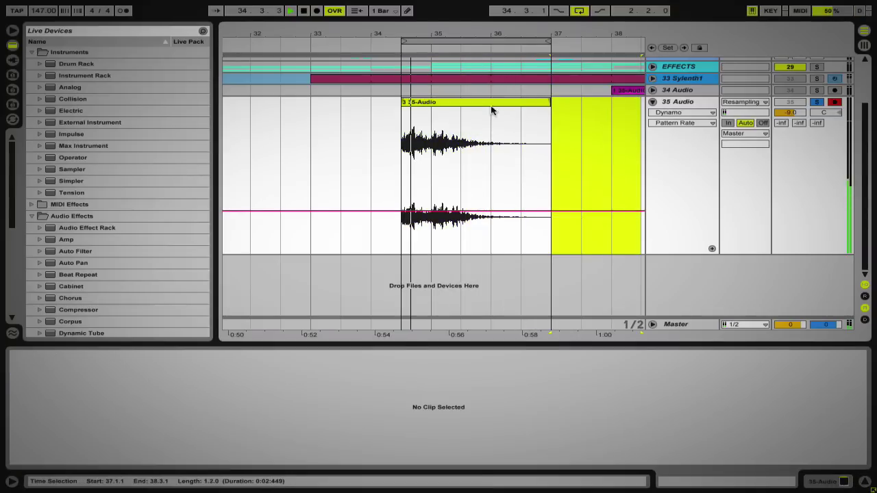
Step: Reverse the shortened clip, audition it at lower transpositions down to -26 st, and return the transposition to 0 st
left_click(488, 103)
left_click(118, 387)
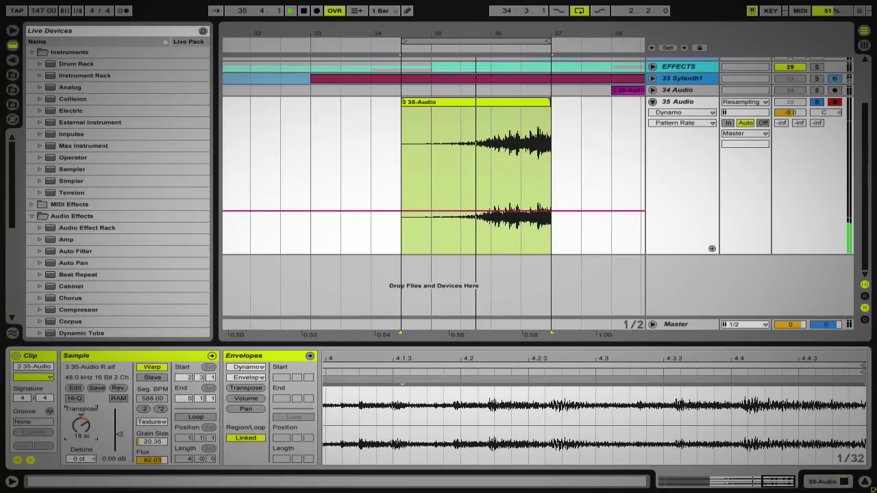
left_click_drag(81, 426, 81, 445)
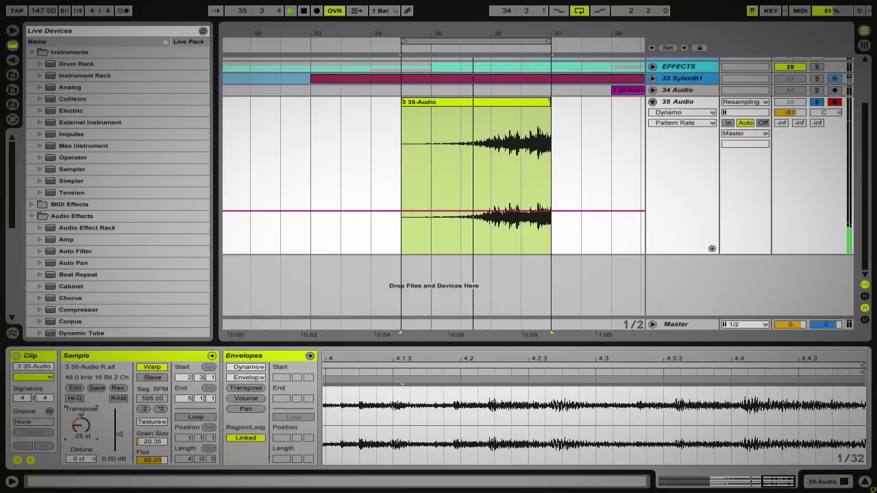
left_click_drag(81, 426, 80, 413)
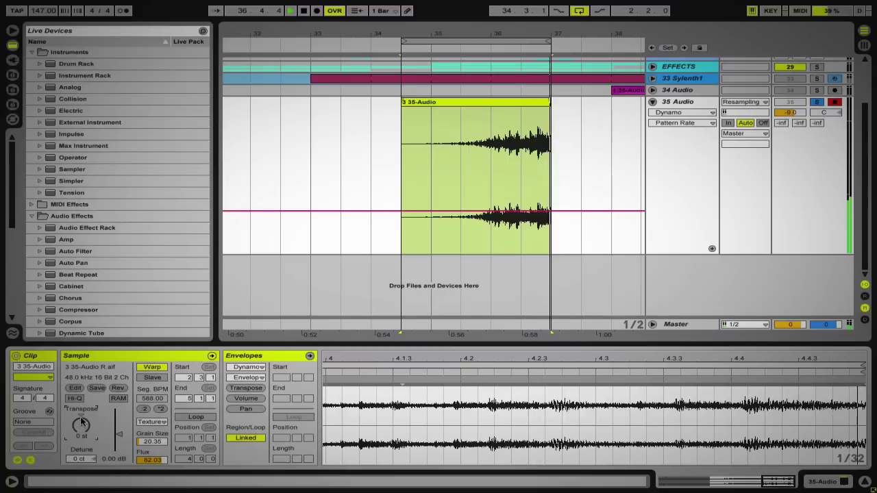
Step: Audition other grain sizes on the reversed clip, settle on 20.35, and set the flux to 93.78
left_click_drag(159, 442, 152, 390)
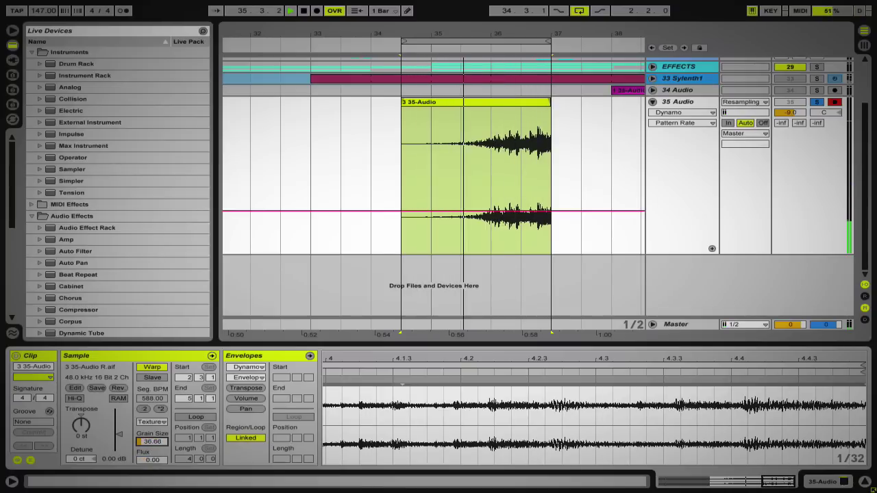
left_click_drag(143, 460, 143, 392)
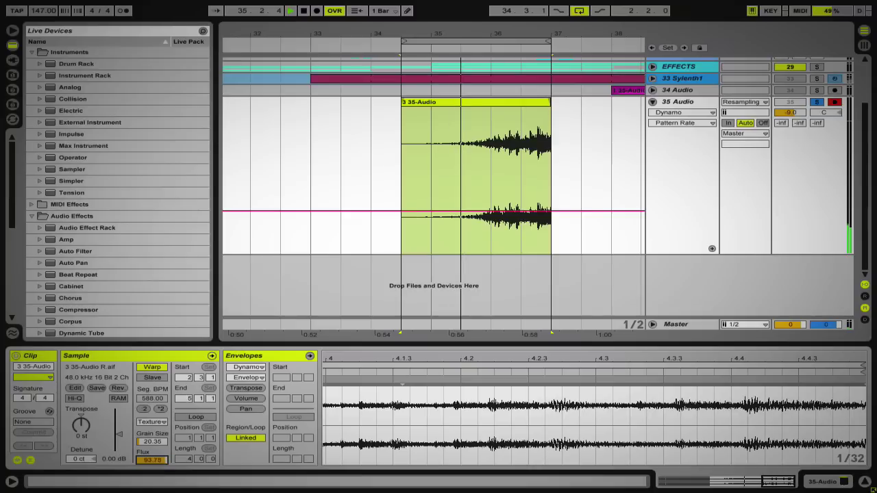
Step: Audition extreme flux and grain size values on the reversed clip, settling on grain size 32.59 and flux 9.38
left_click_drag(143, 460, 144, 492)
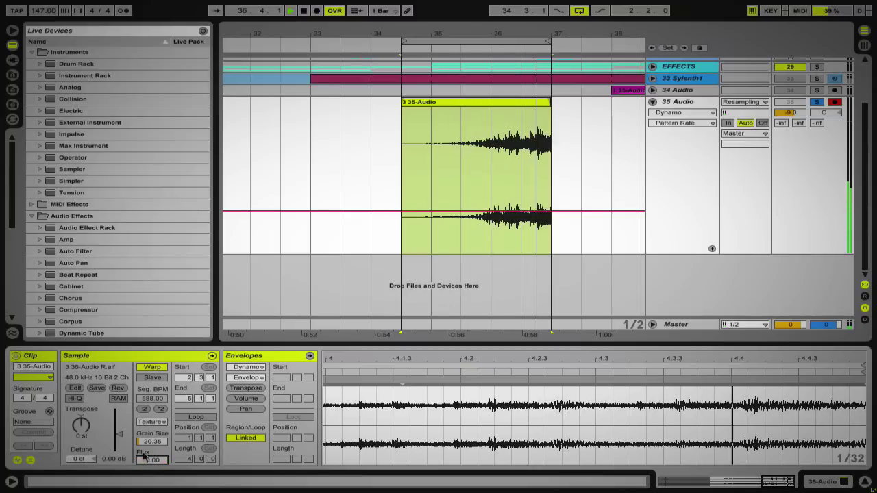
left_click_drag(143, 441, 144, 391)
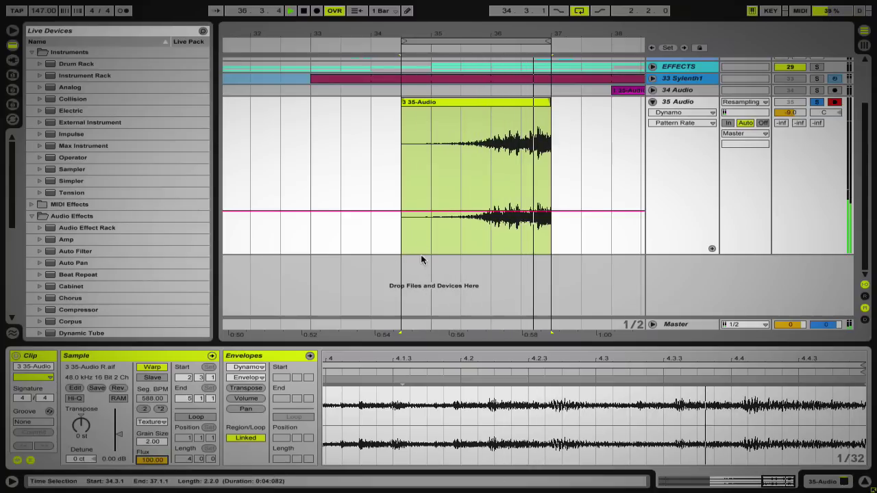
left_click_drag(151, 462, 151, 479)
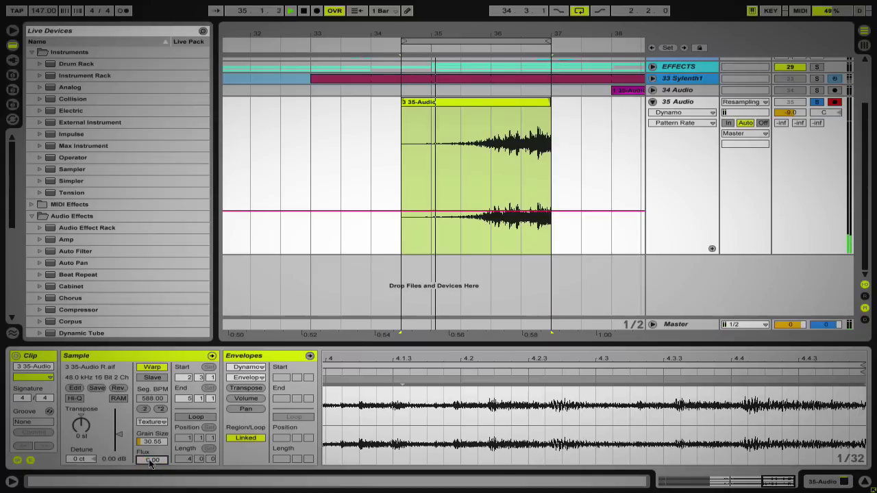
left_click_drag(150, 442, 150, 439)
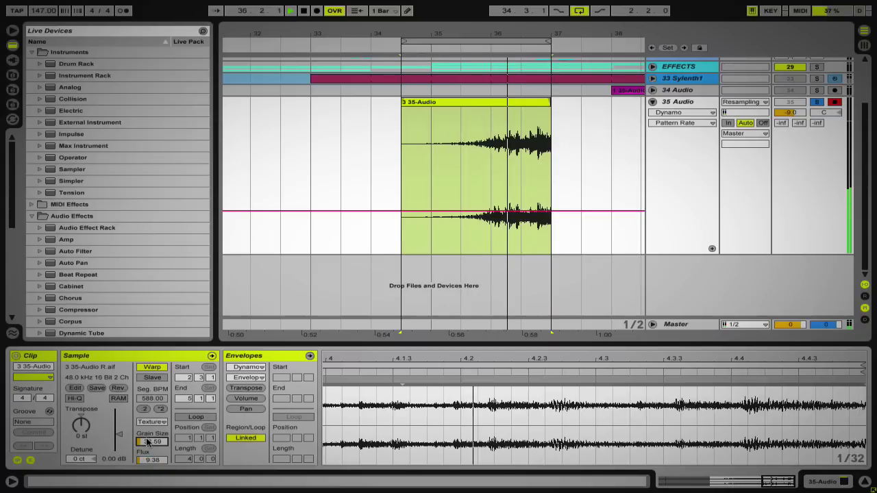
Step: Add an Auto Filter to track 35, set it to band-pass at 541 Hz with Q 1.11, and place it before Dynamo
left_click(80, 252)
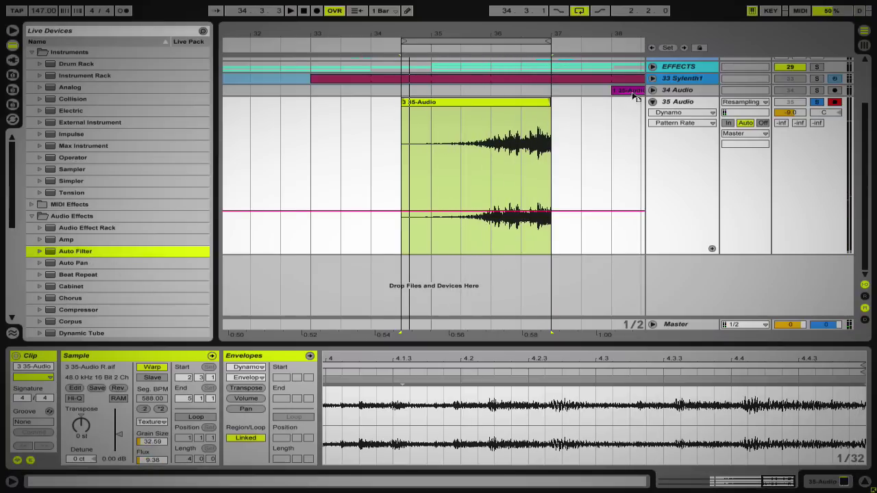
left_click_drag(672, 101, 671, 102)
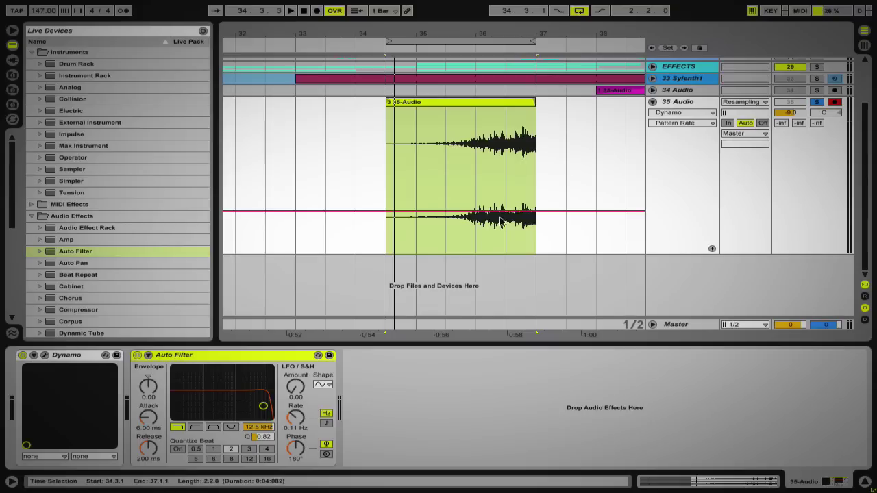
left_click(213, 426)
left_click_drag(263, 406, 217, 400)
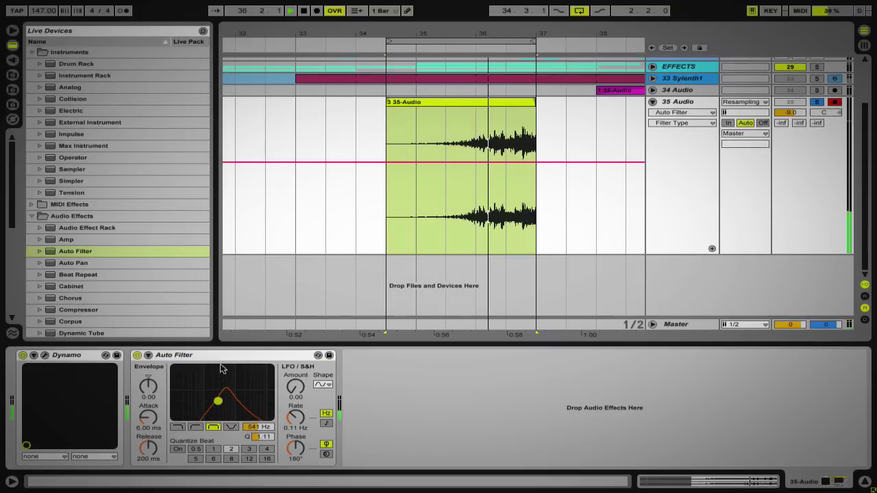
left_click_drag(216, 355, 51, 387)
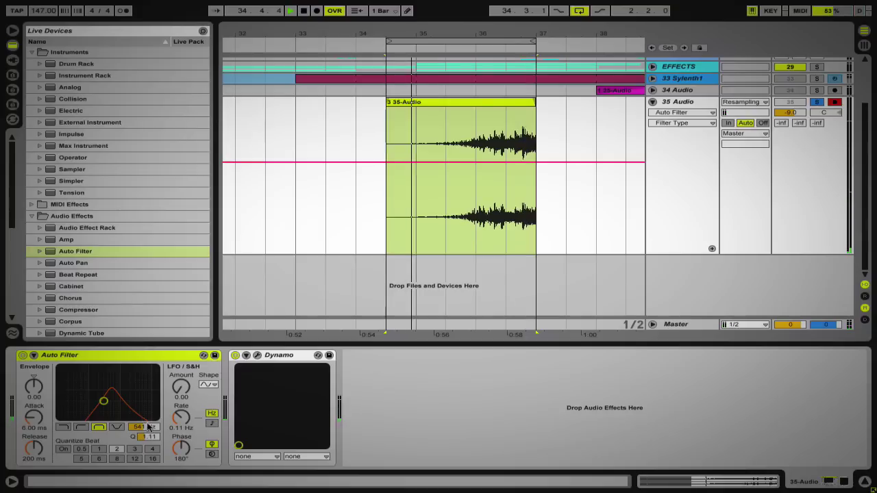
Step: Sync the filter's LFO at rate 3/4 and amount 27.1, and set the cutoff to 1.69 kHz, envelope to 8.06 and attack to 0.10 ms
left_click(211, 424)
left_click_drag(184, 420, 183, 357)
left_click_drag(179, 390, 180, 309)
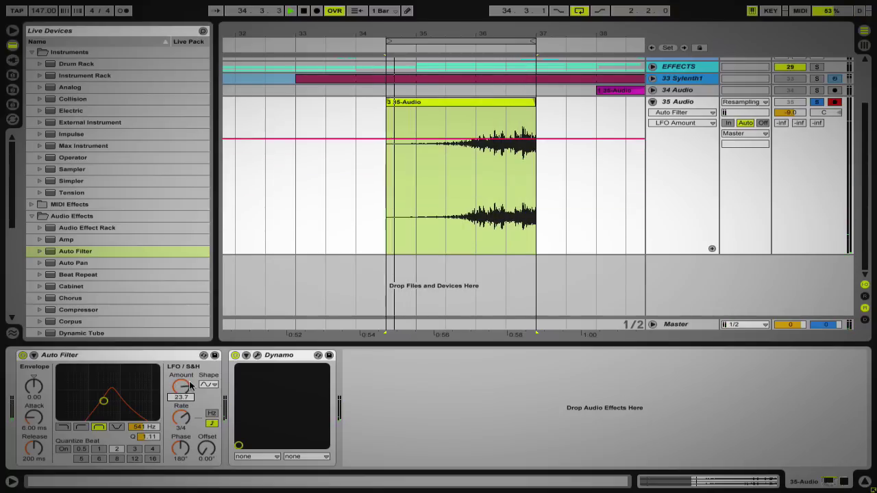
left_click_drag(181, 387, 181, 381)
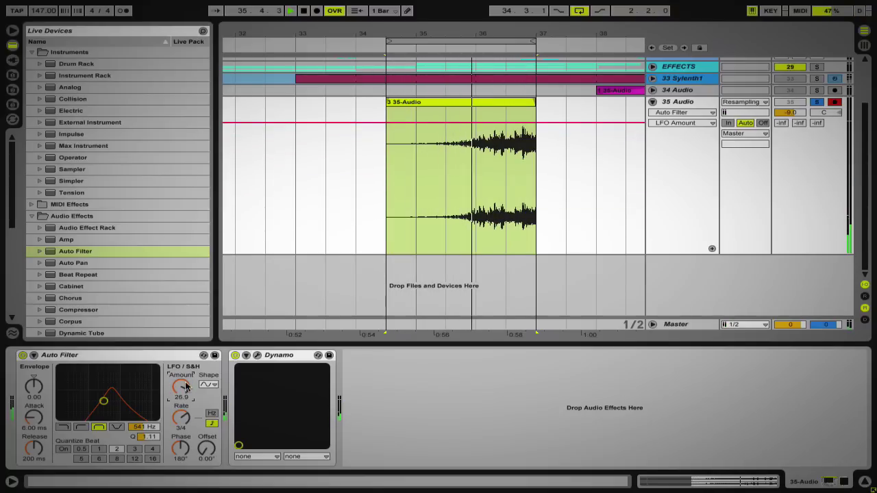
left_click_drag(103, 401, 120, 399)
left_click_drag(37, 390, 28, 387)
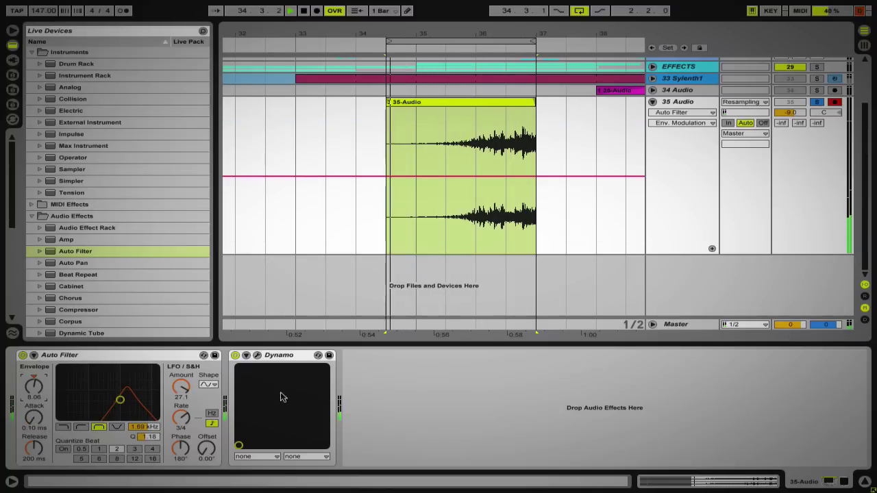
Step: Try different send levels on track 35, settling on about -15 dB for B-HALL and -11 dB for C-PingPong
key("Tab")
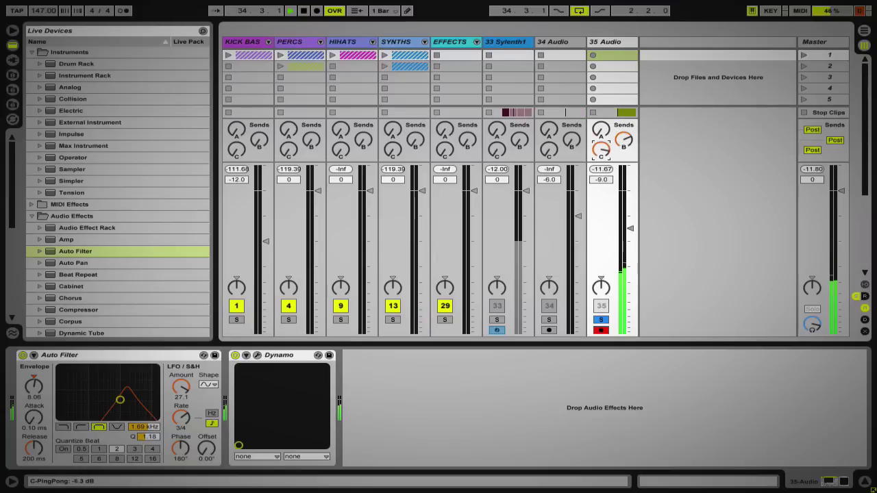
key("Tab")
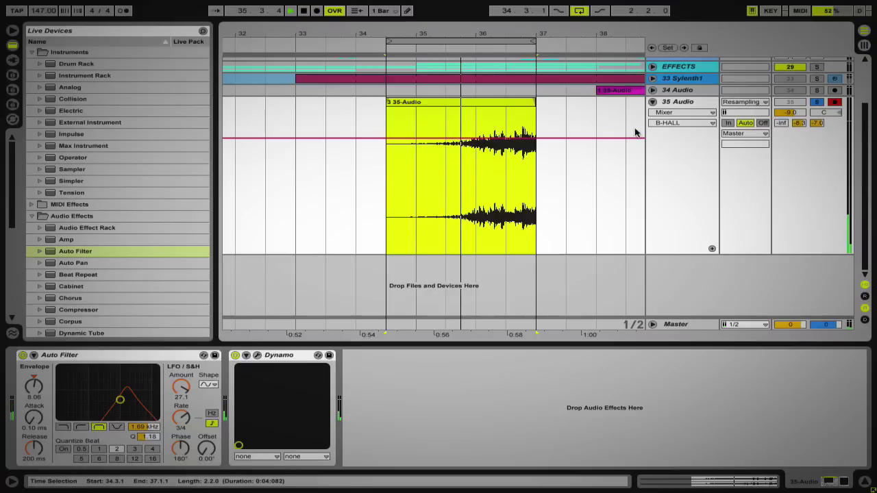
key("Tab")
left_click_drag(601, 150, 601, 199)
left_click(623, 140)
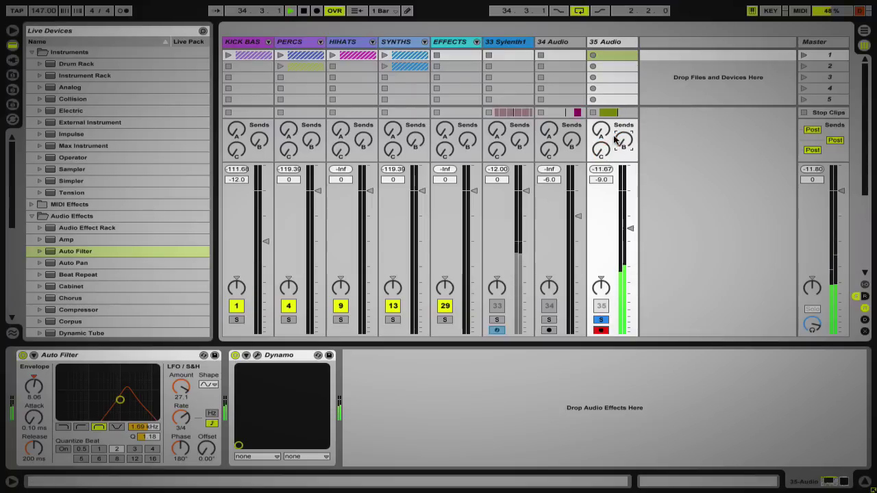
left_click_drag(615, 139, 615, 148)
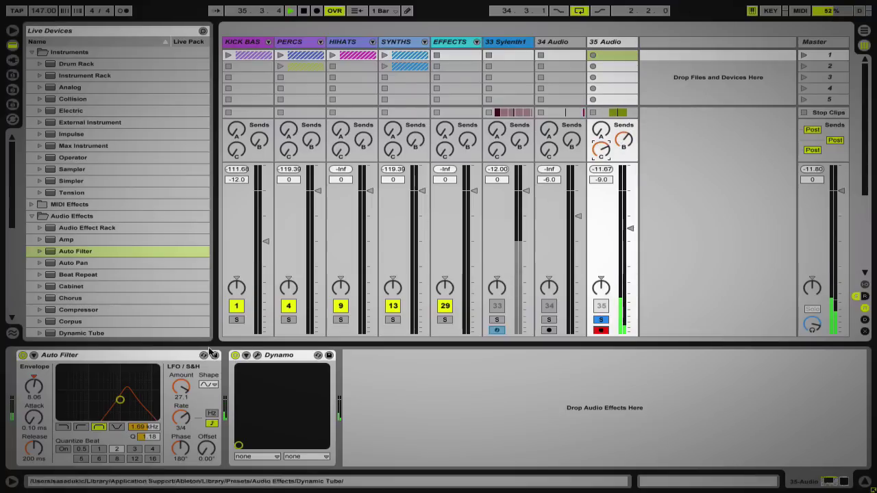
Step: Solo the KICK BASS group to hear the effect against it, stop playback and return to the arrangement
left_click(236, 319)
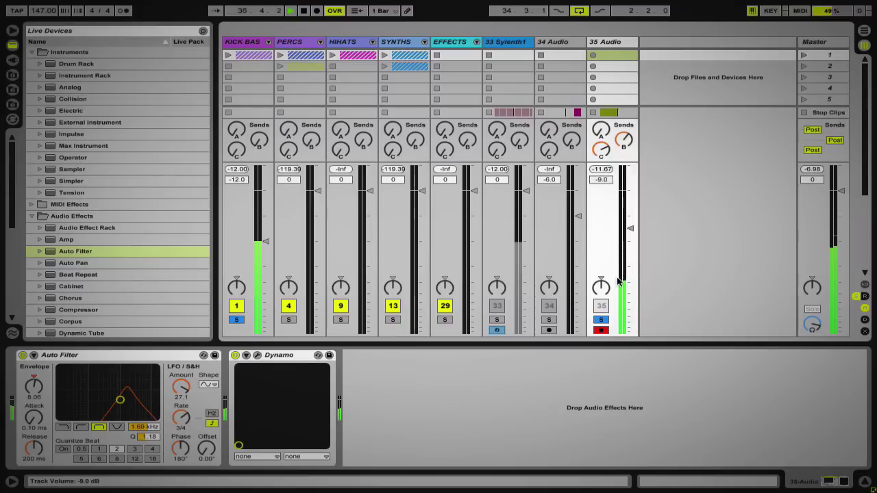
key("space")
key("Tab")
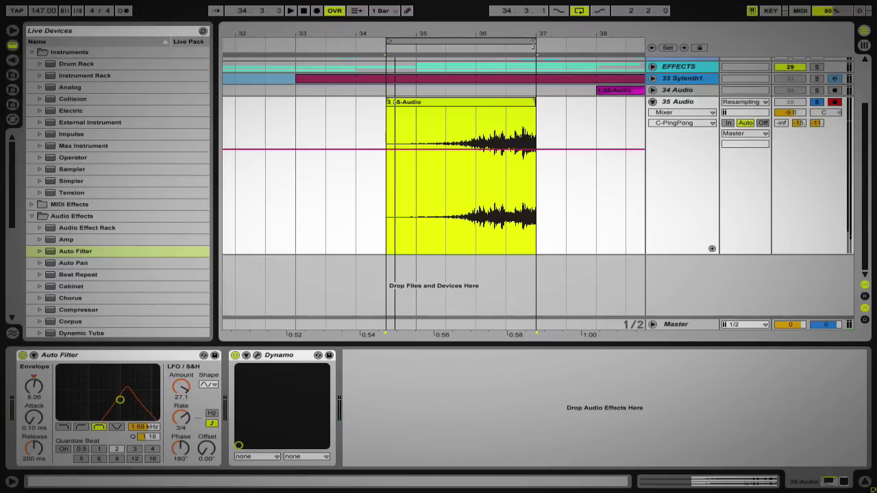
Step: Freeze track 35 to render its clips with the filter and sends
left_click_drag(535, 34, 394, 9)
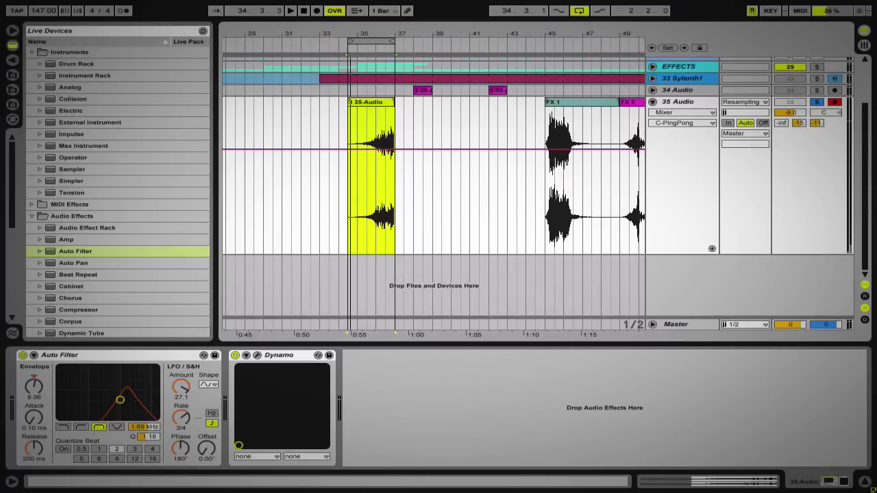
left_click(432, 110)
right_click(671, 102)
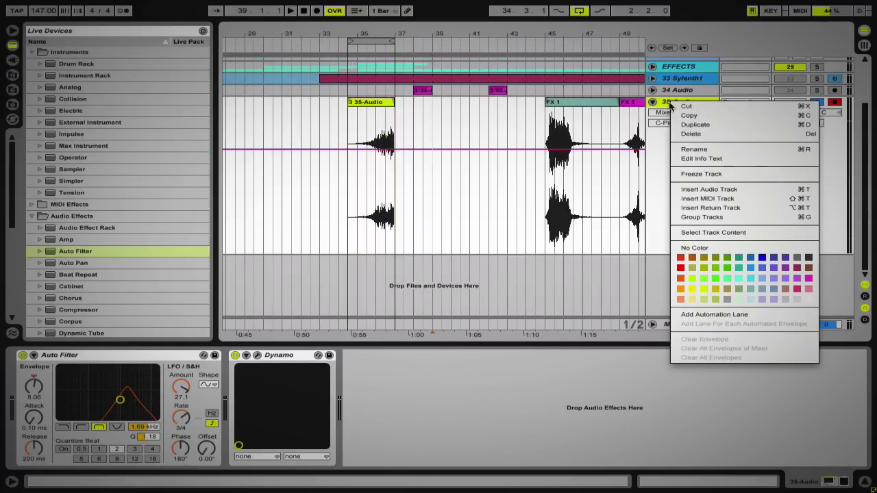
left_click(706, 174)
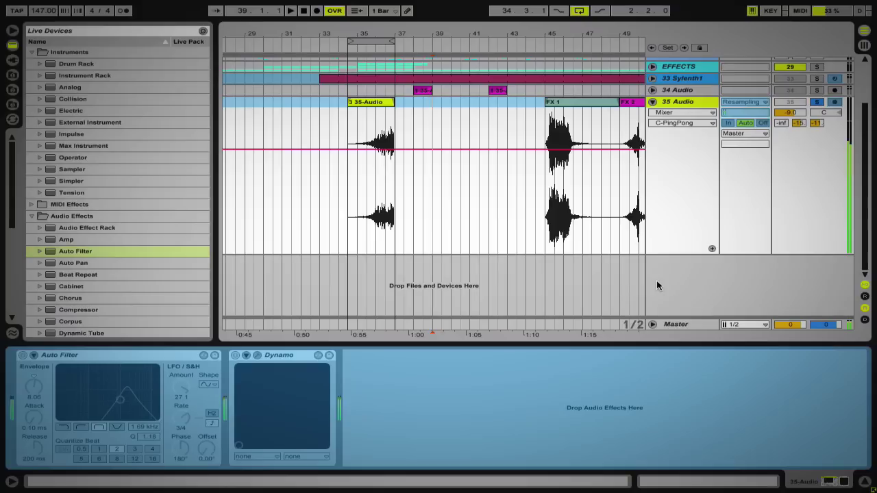
Step: Insert a new audio track below track 35 and copy the frozen clip at 34.3.1 onto it
right_click(658, 284)
left_click(695, 288)
left_click(457, 226)
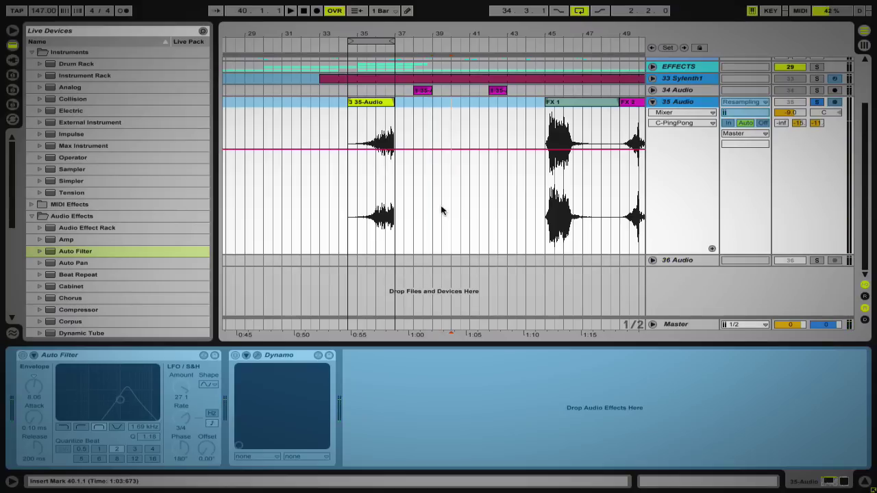
left_click_drag(376, 104, 378, 260)
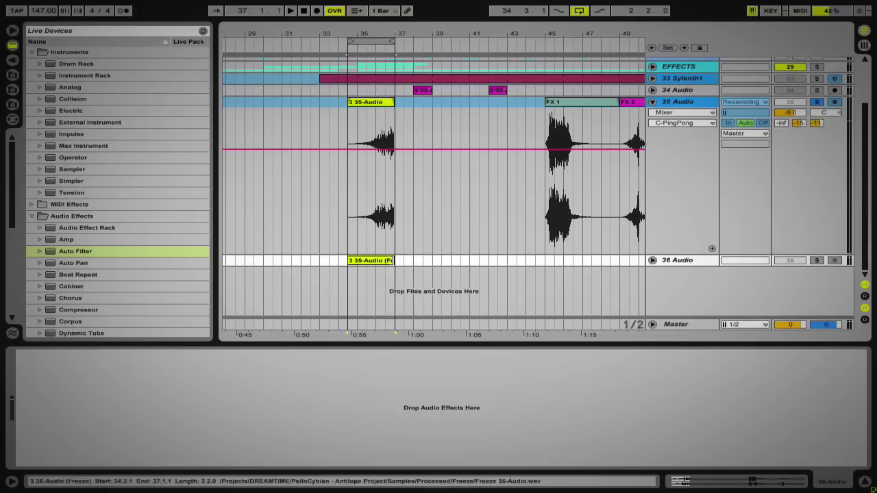
Step: Unfreeze track 35 and delete its Auto Filter
right_click(670, 102)
left_click(695, 180)
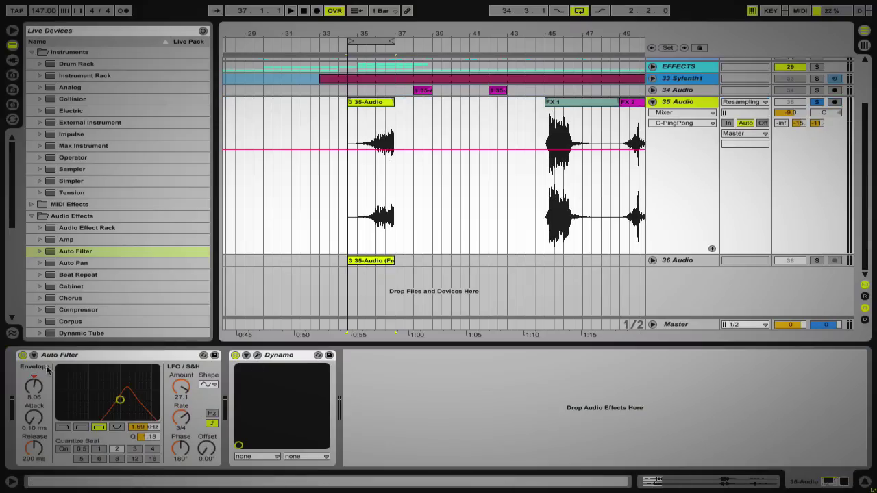
left_click(88, 356)
key("Delete")
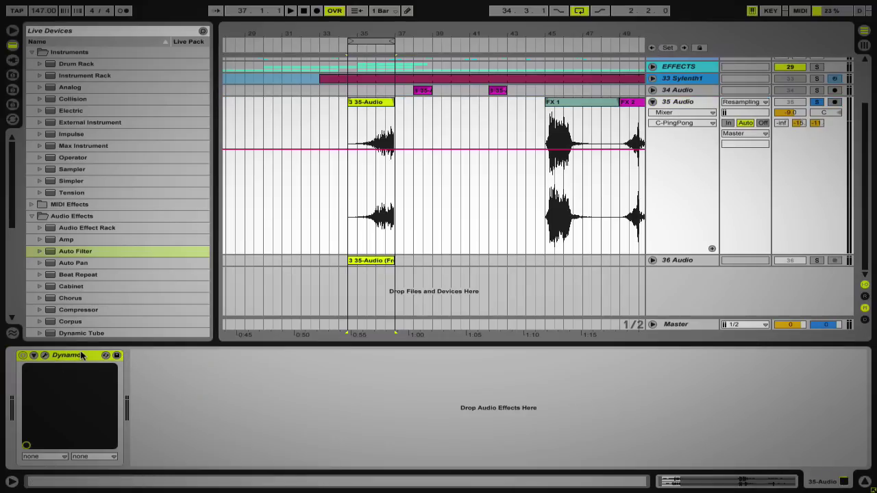
Step: Move the frozen copy to 45.1.1 on track 36, delete the original clip at 34.3.1 and fold track 35
left_click_drag(353, 260, 573, 252)
left_click(384, 102)
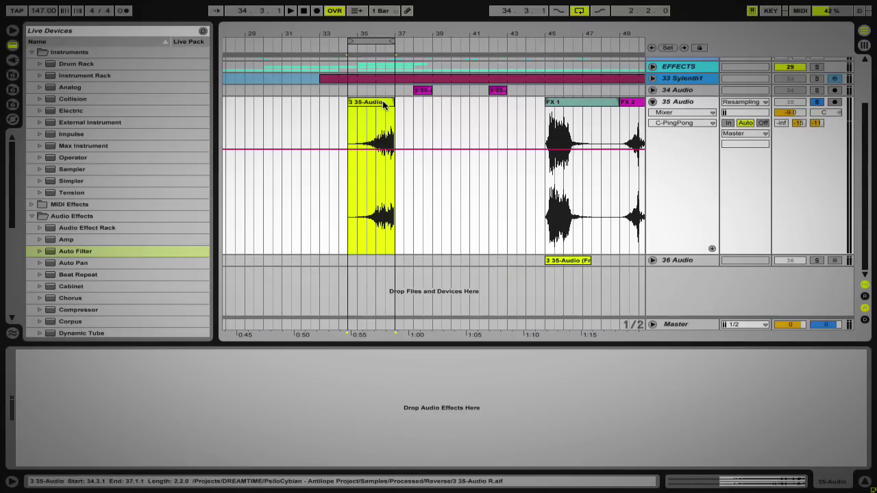
key("Delete")
left_click(676, 102)
left_click(652, 101)
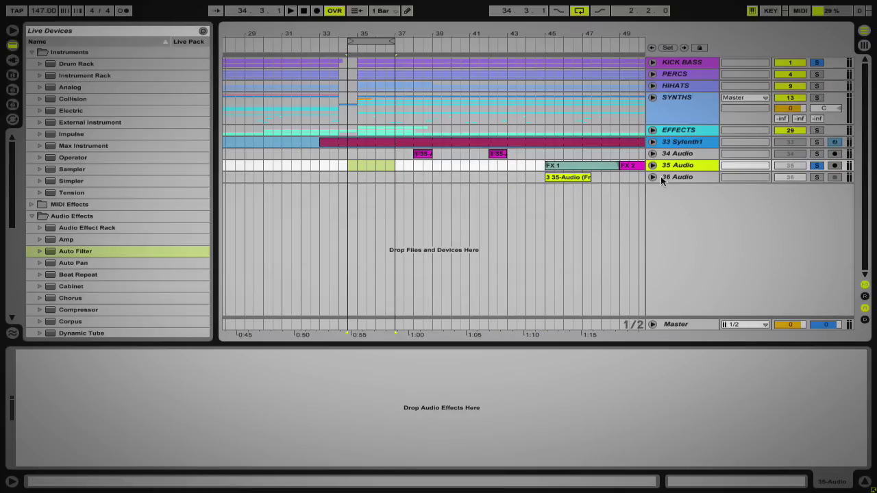
Step: Insert another audio track, move the frozen clip down to it, and place FX 2 on track 36 at bar 45
left_click_drag(611, 37, 496, 37)
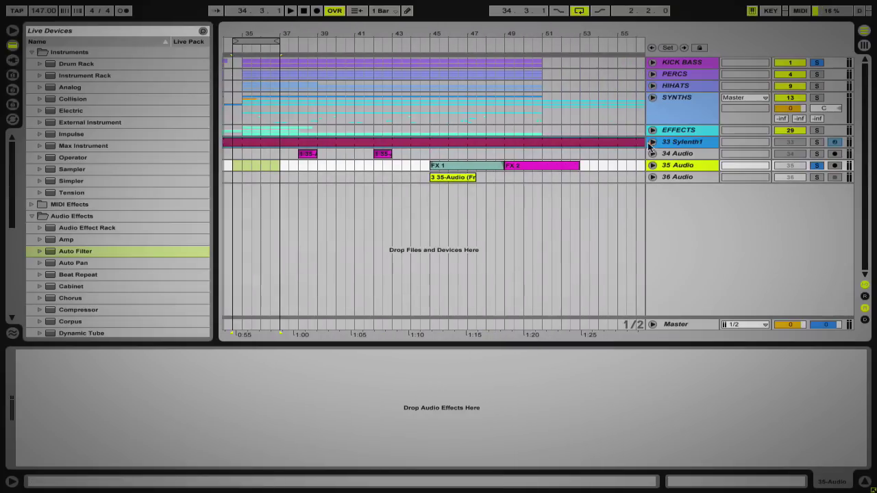
right_click(671, 200)
left_click(689, 204)
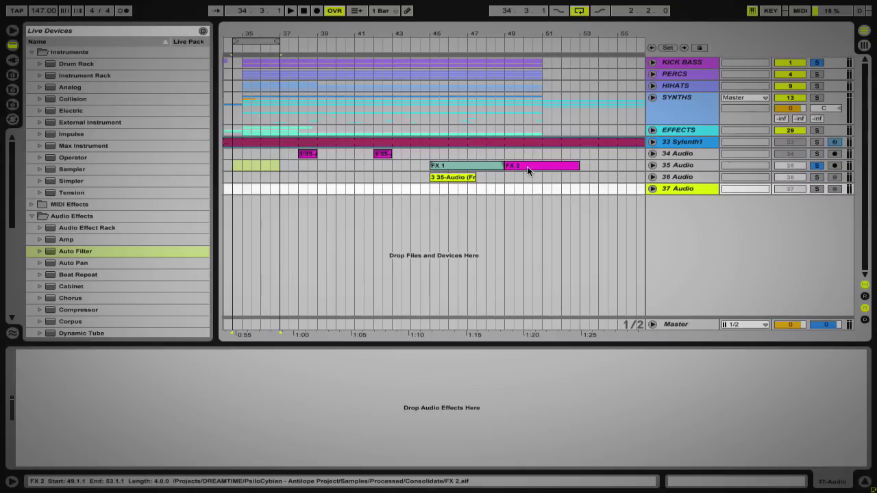
left_click_drag(460, 177, 460, 189)
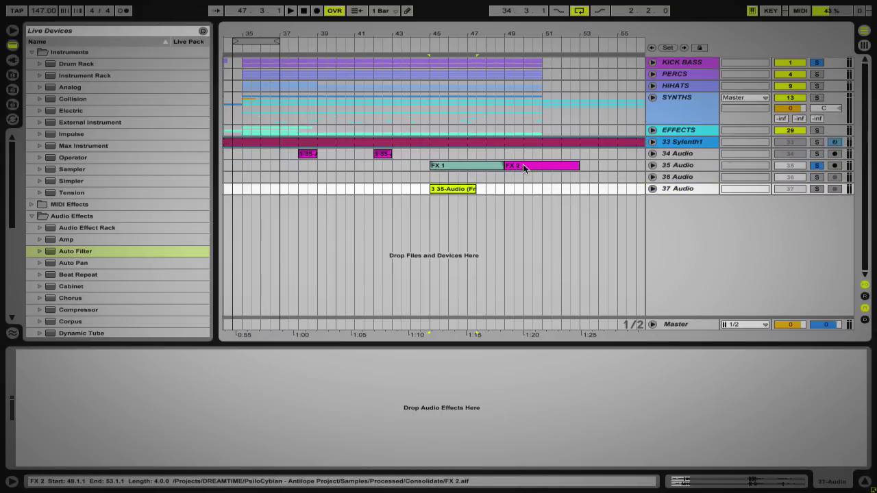
left_click_drag(524, 169, 449, 177)
Step: Rename the frozen clip on track 37 as FX 3
right_click(437, 190)
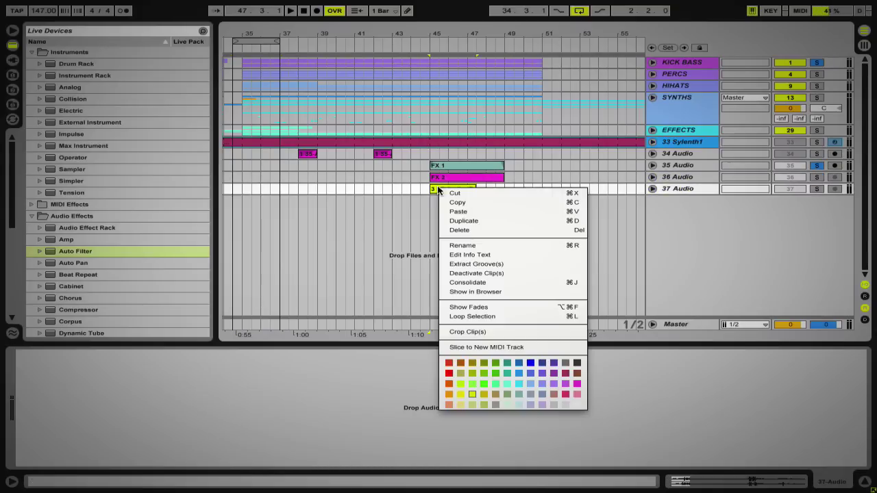
left_click(470, 245)
type("FX")
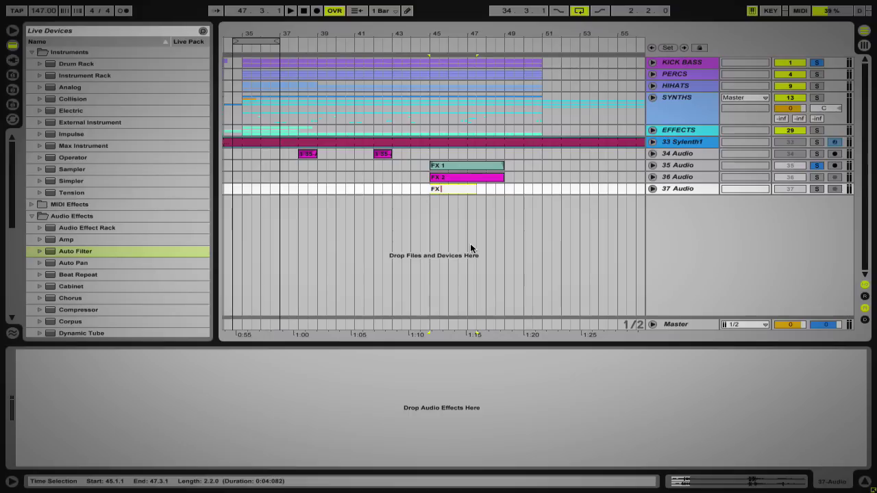
type(" 3")
key("Return")
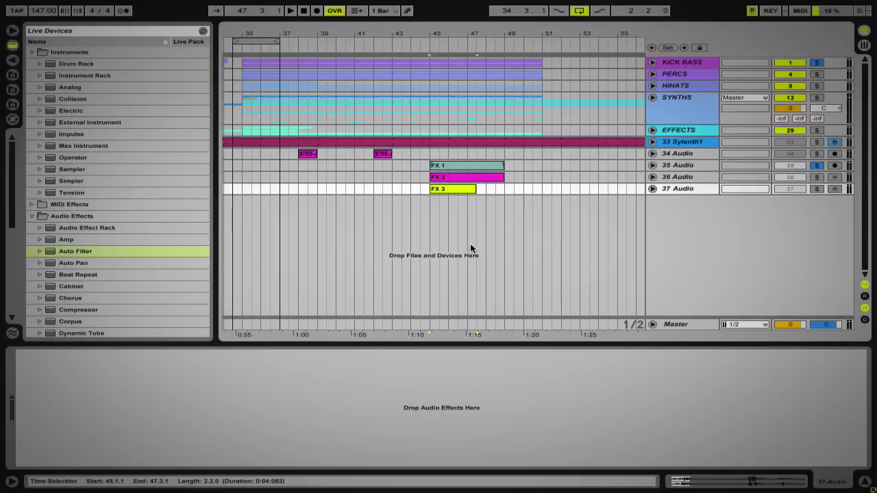
Step: Stagger the effects by moving FX 1 to bar 43 and FX 3 to bar 47, and audition them from 43.1.1
left_click_drag(452, 168, 488, 191)
left_click(392, 176)
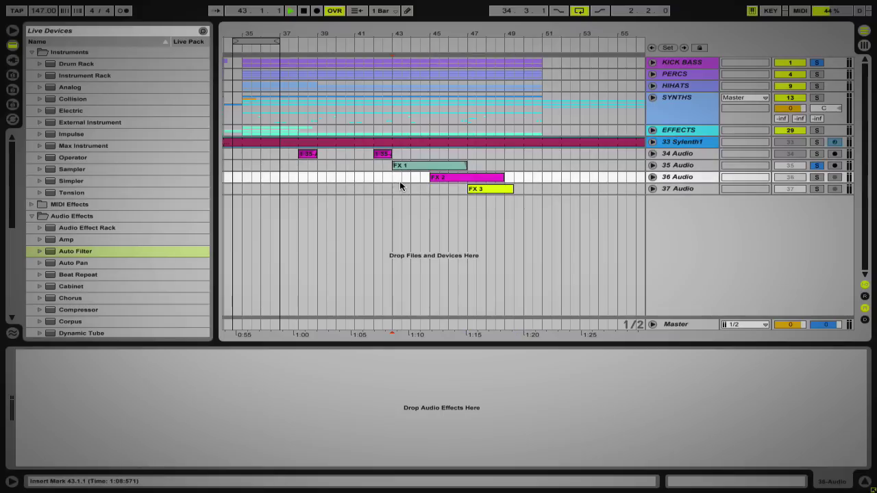
key("space")
Step: During playback, solo track 36 in the mixer, set its ping-pong send to -12.4 dB and raise its hall reverb send
key("Tab")
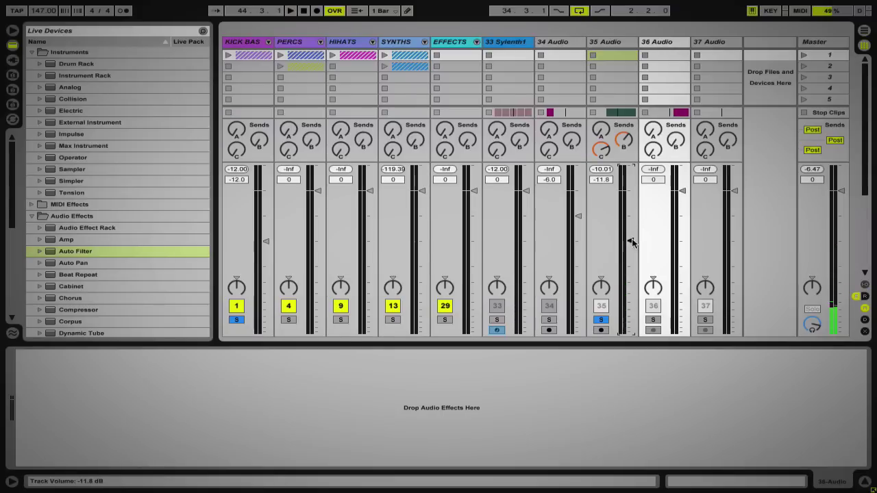
key("space")
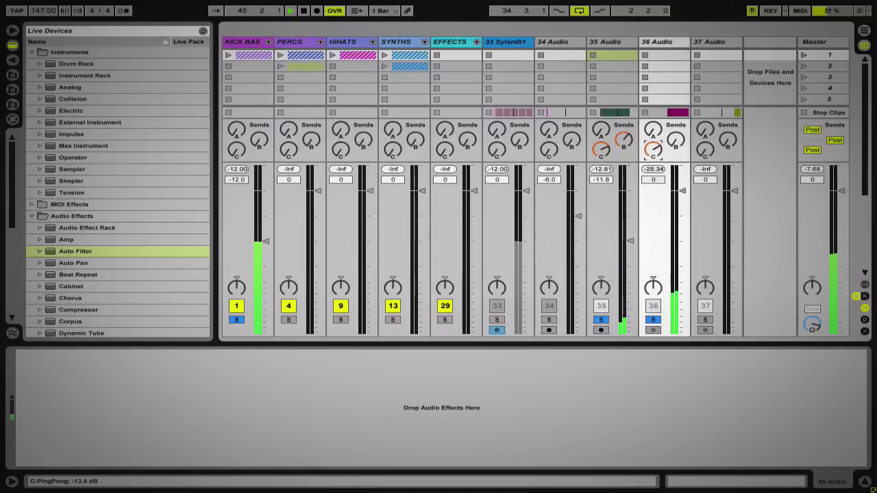
left_click_drag(676, 142, 676, 120)
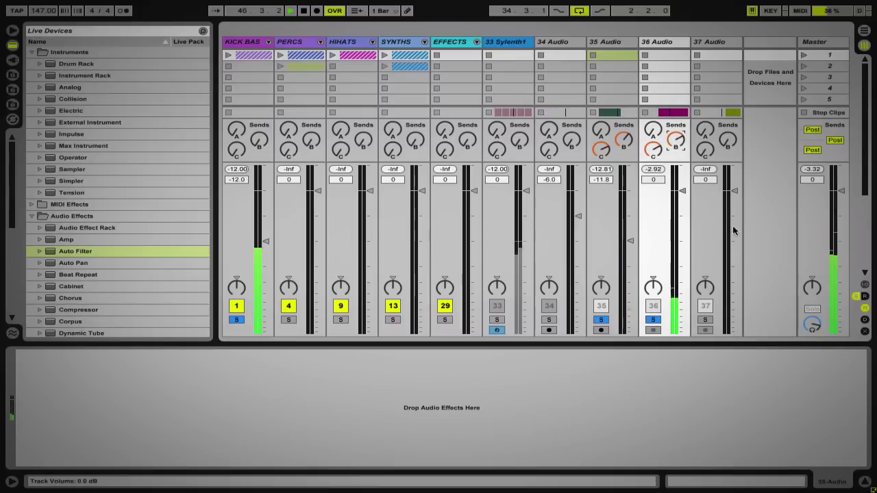
Step: Solo track 37, raise its ping-pong send, set its hall reverb send to -17.0 dB and return to the arrangement
left_click(705, 319)
left_click_drag(704, 150, 732, 131)
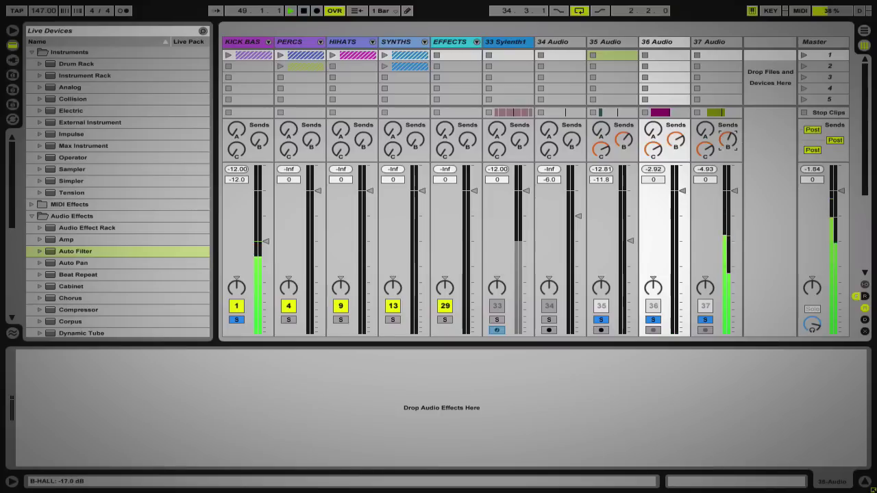
key("Tab")
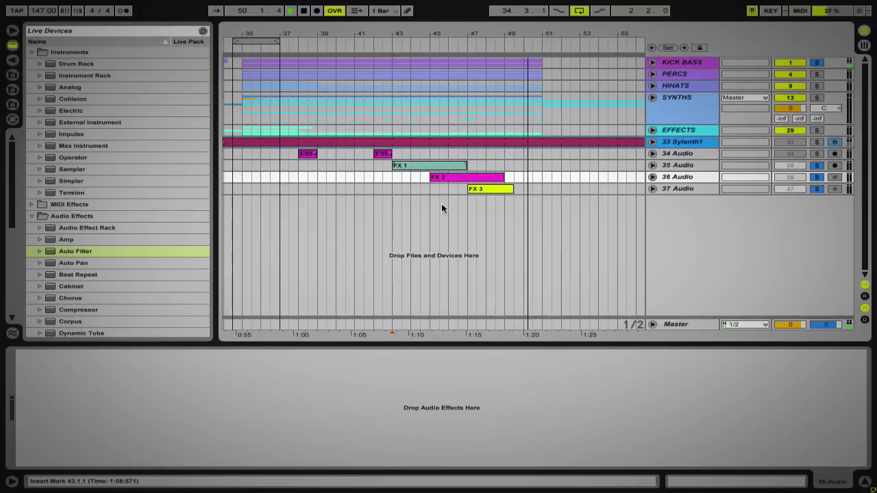
Step: Replay the layered effects from bar 43 with the SYNTHS group soloed alongside the kick
key("space")
key("space")
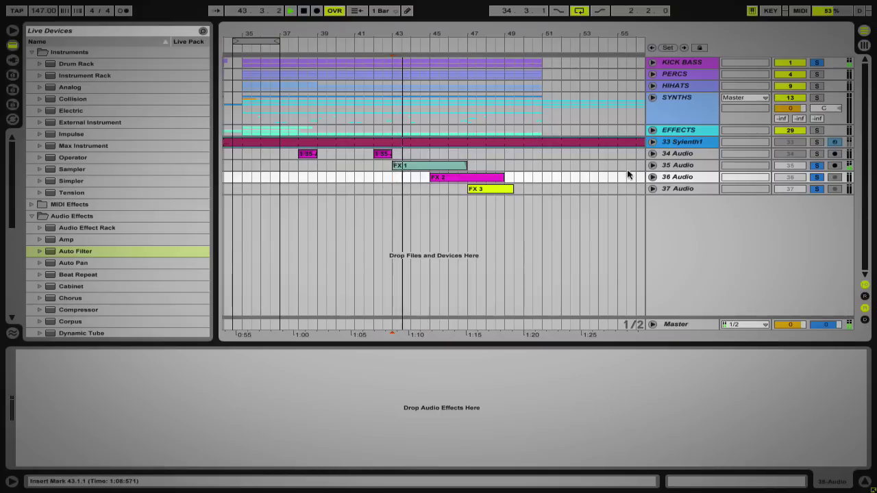
left_click(812, 98)
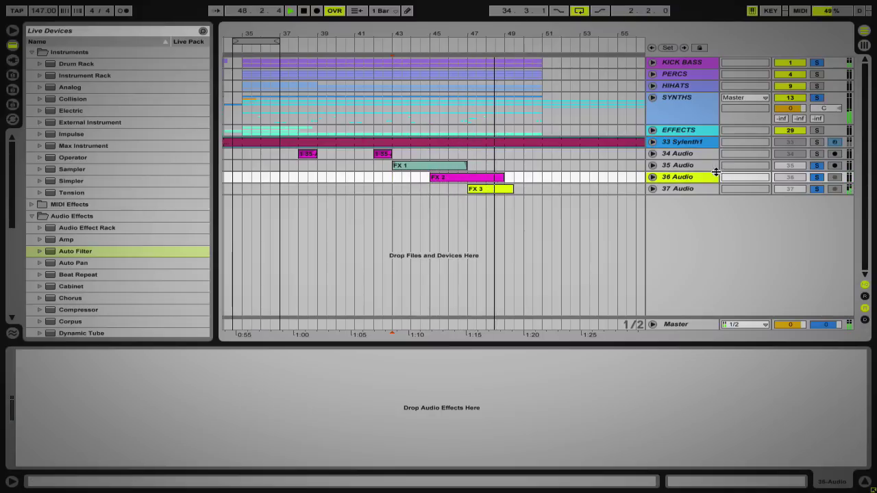
left_click_drag(489, 30, 492, 41)
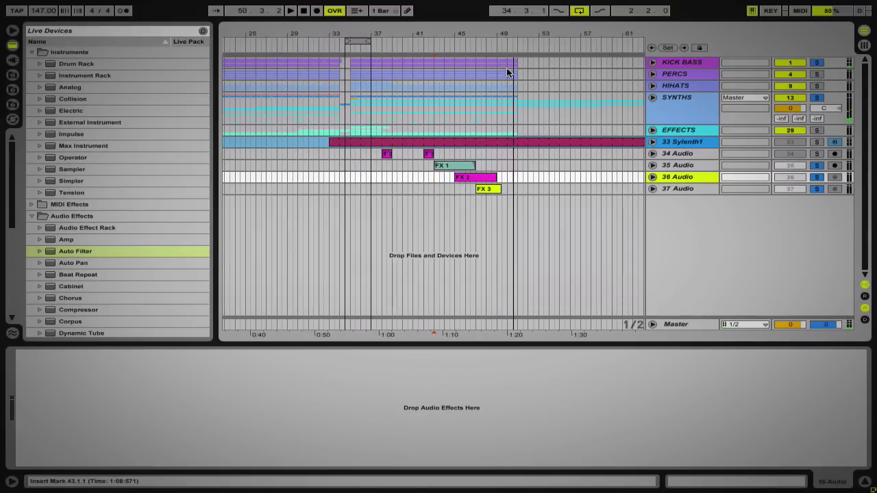